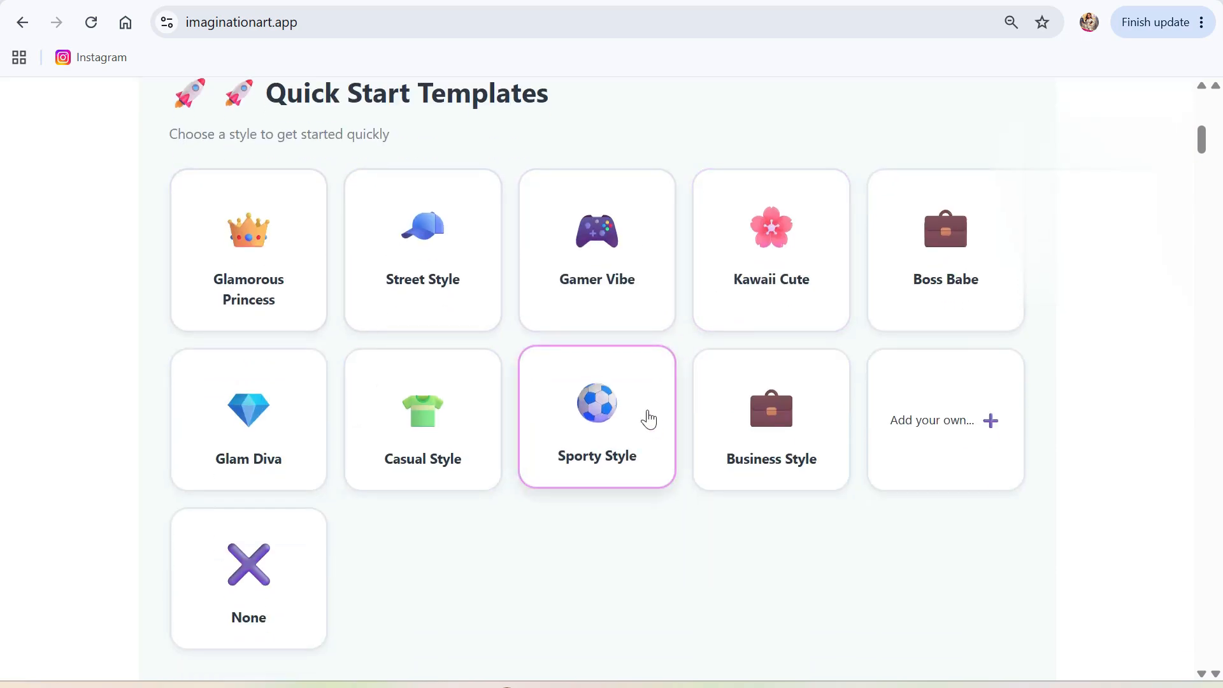
pyautogui.scroll(-3, 643, 423)
# Pick the Sporty Style quick-start template and bring the Cartoon Type art styles into view.
pyautogui.scroll(3, 622, 418)
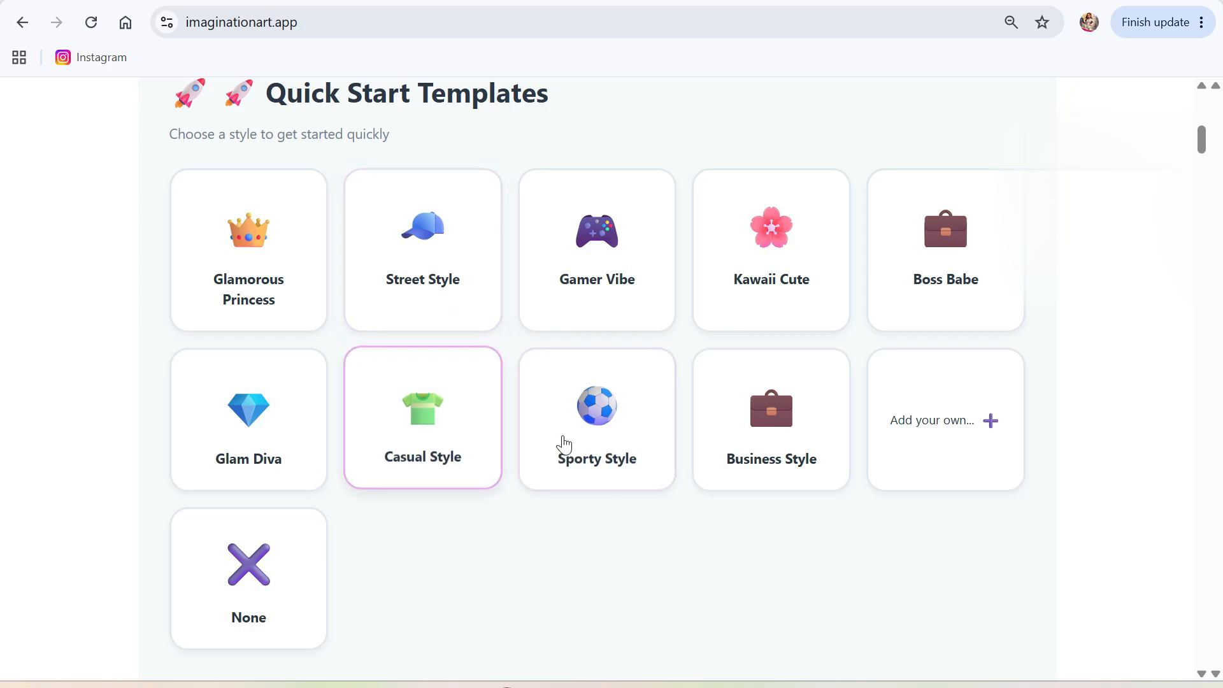
pyautogui.click(589, 415)
pyautogui.scroll(-6, 637, 471)
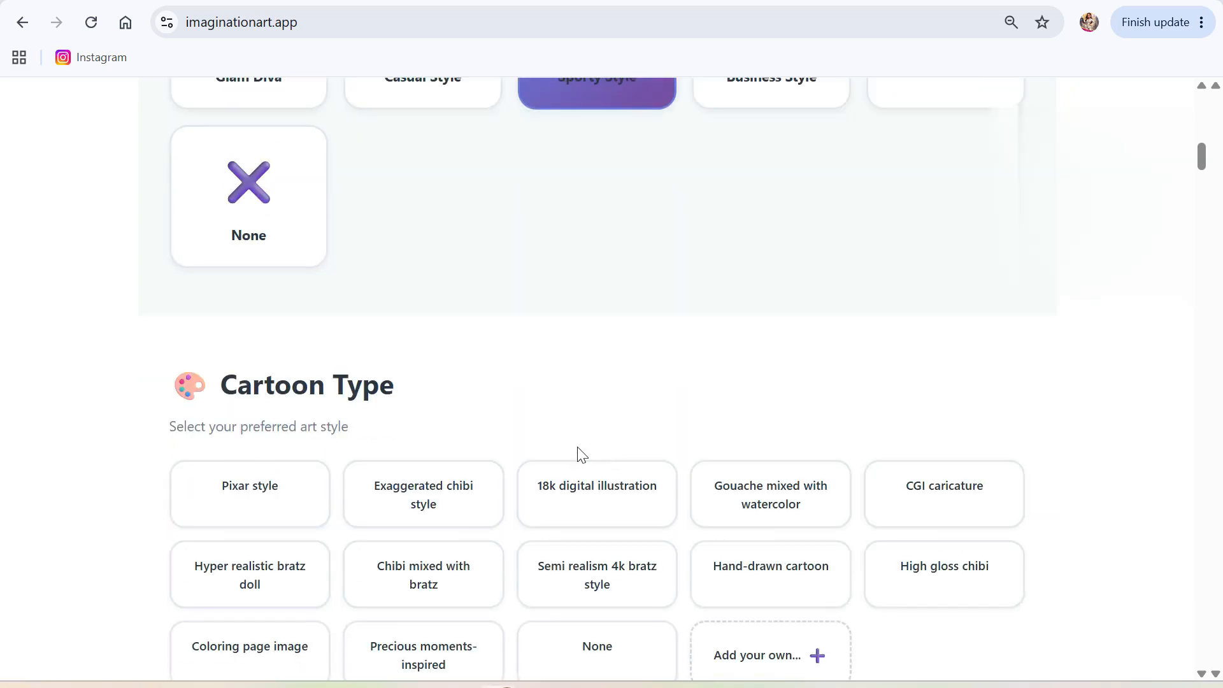
pyautogui.scroll(-3, 572, 439)
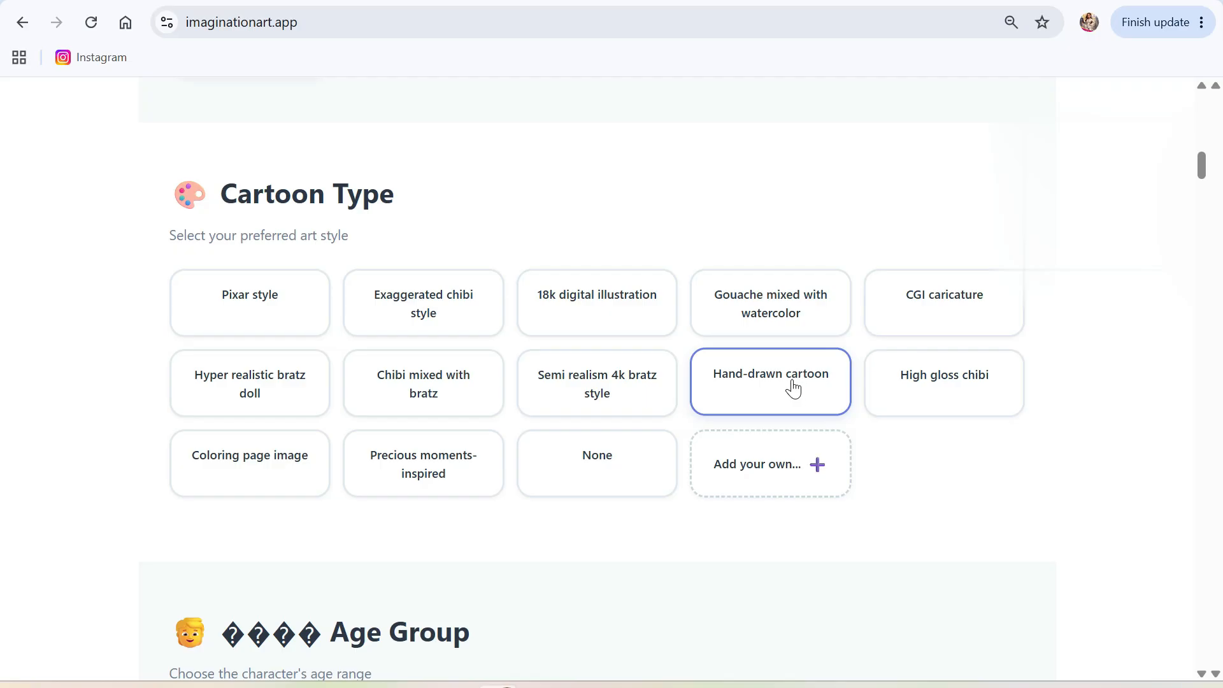
# Choose Hand-drawn cartoon style, Child age group, Female gender and Hispanic/Latino ethnicity.
pyautogui.click(726, 386)
pyautogui.scroll(-4, 745, 507)
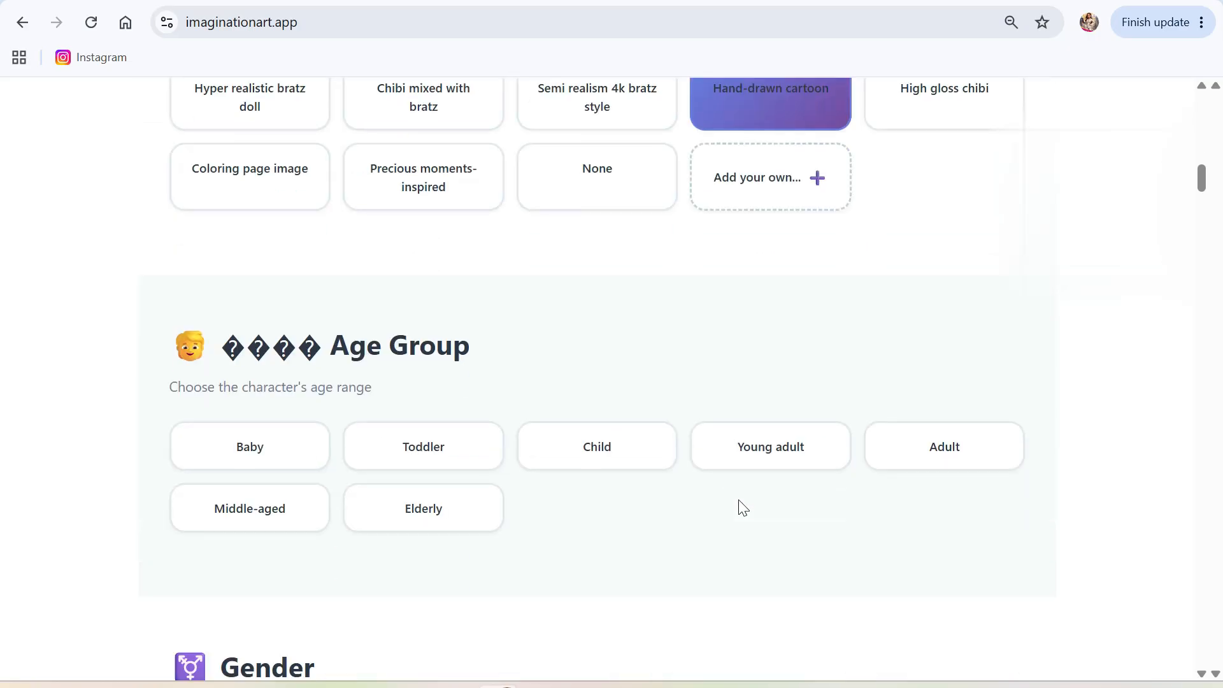
pyautogui.scroll(-3, 733, 506)
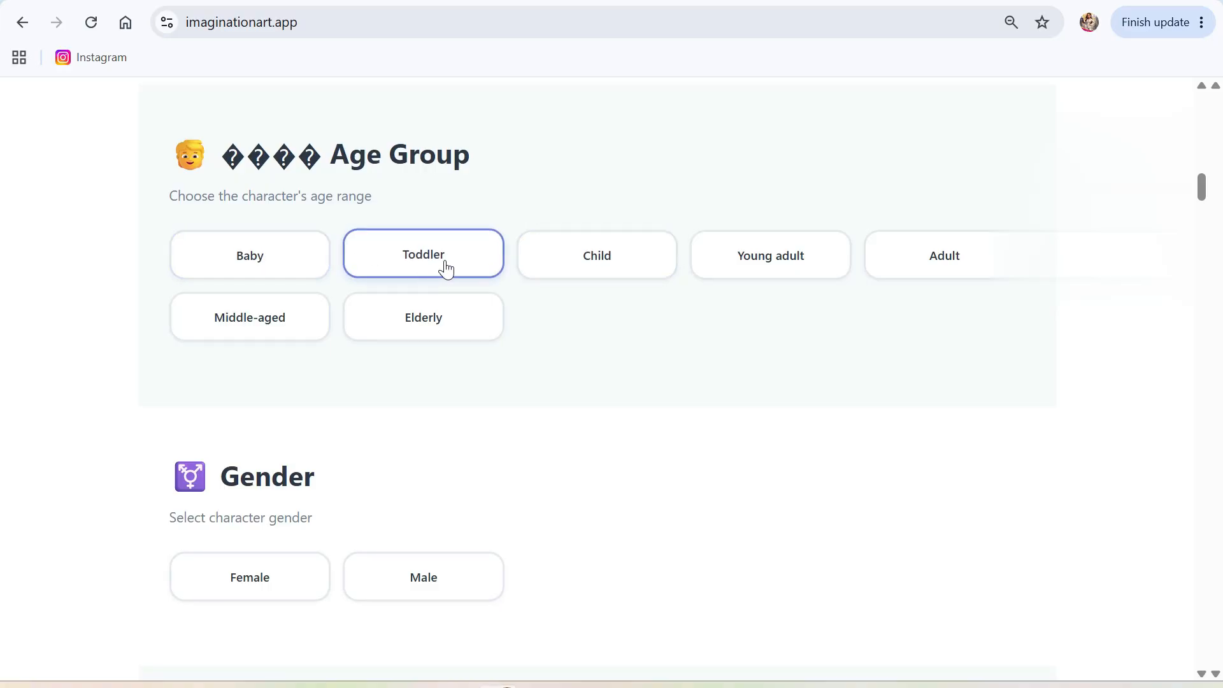
pyautogui.click(575, 261)
pyautogui.scroll(-3, 567, 453)
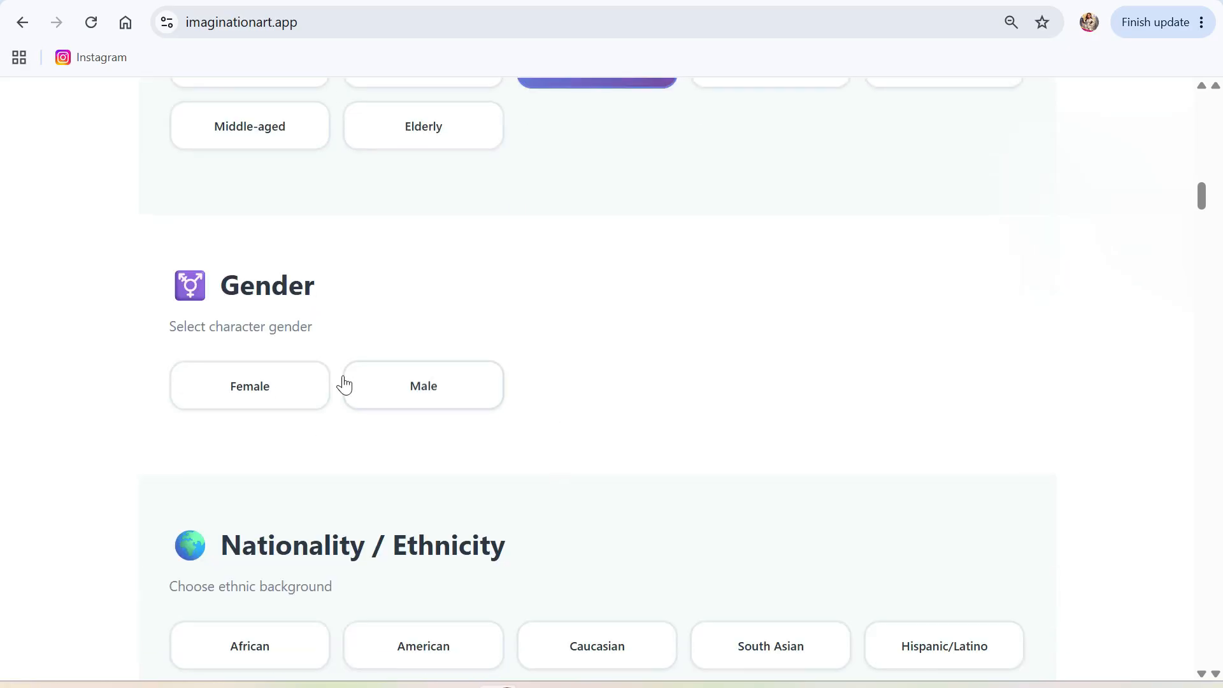
pyautogui.click(261, 396)
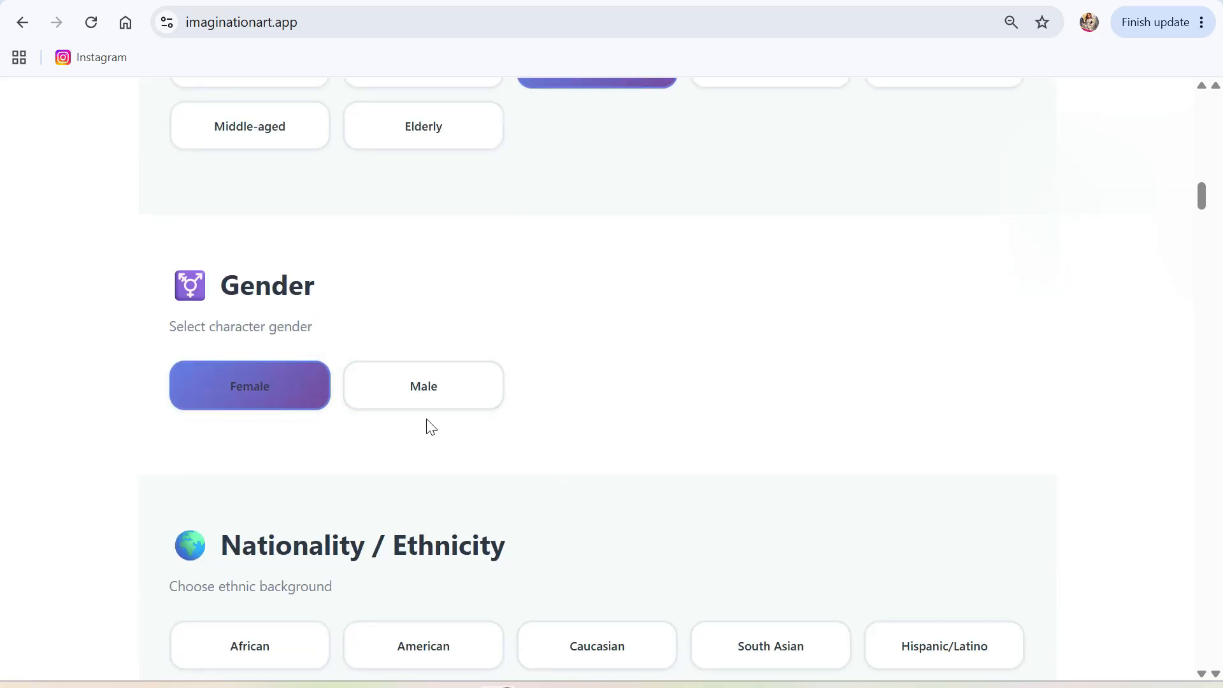
pyautogui.scroll(-4, 581, 452)
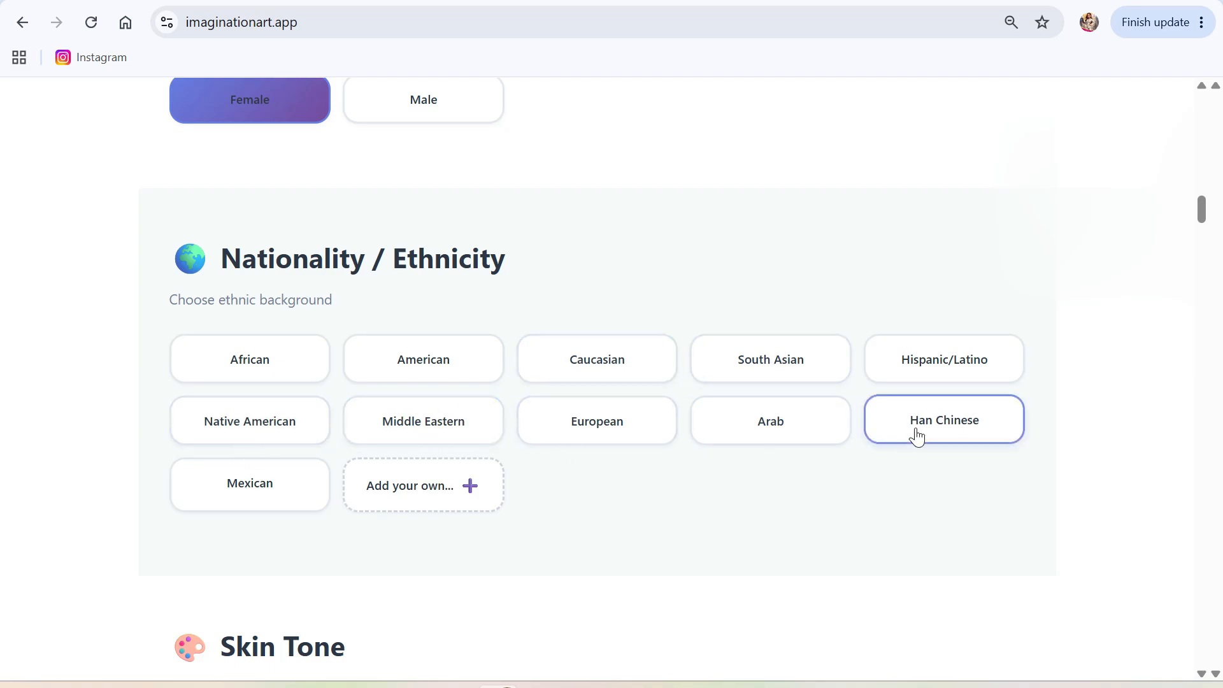
pyautogui.click(947, 369)
pyautogui.scroll(-4, 445, 539)
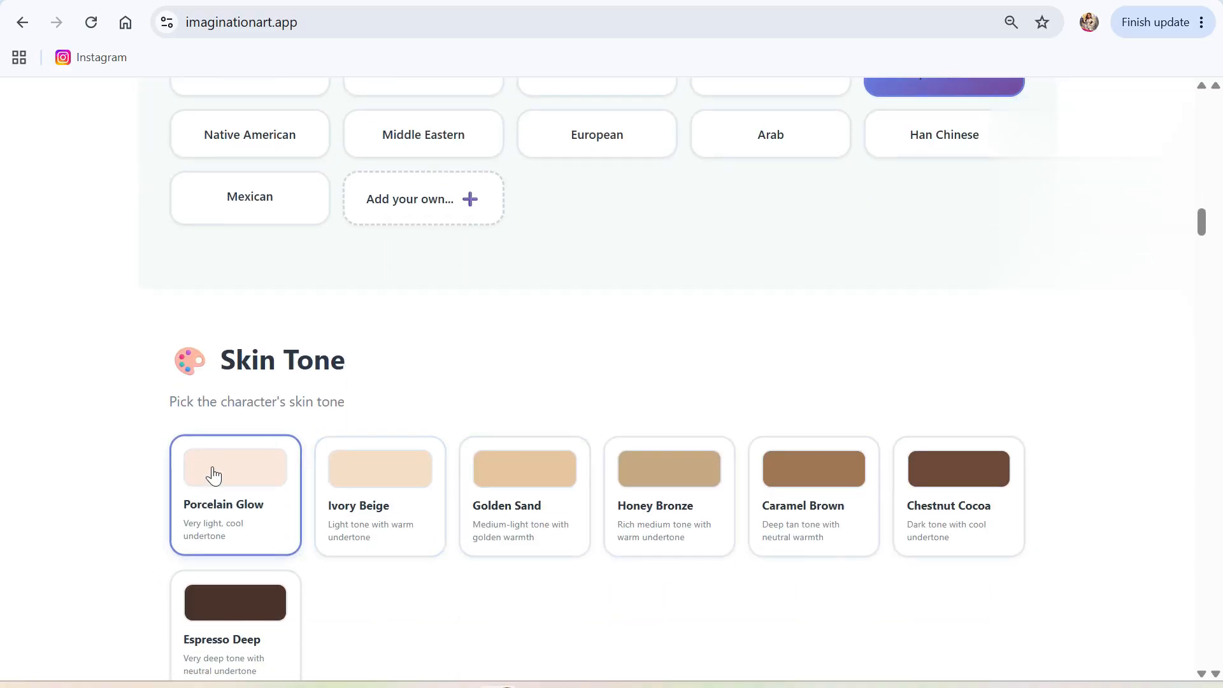
# Choose Porcelain Glow skin tone and Outdoor Sunny Day lighting.
pyautogui.click(242, 513)
pyautogui.scroll(-7, 445, 583)
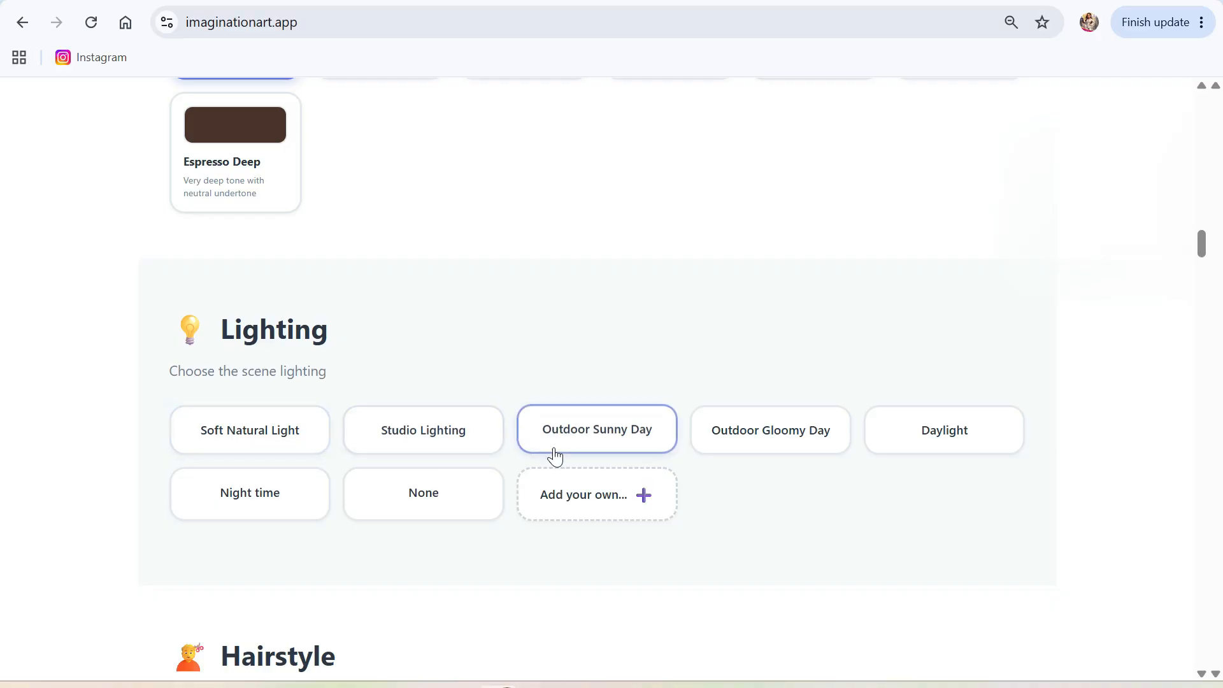
pyautogui.click(602, 437)
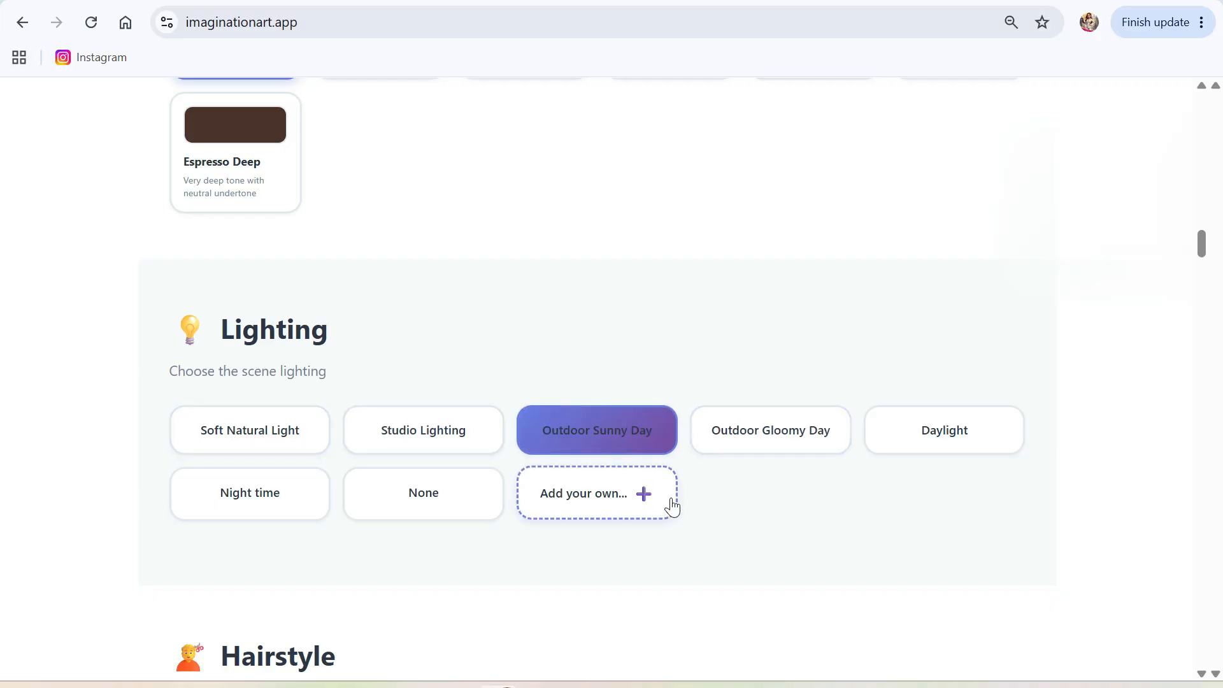
pyautogui.scroll(-2, 797, 543)
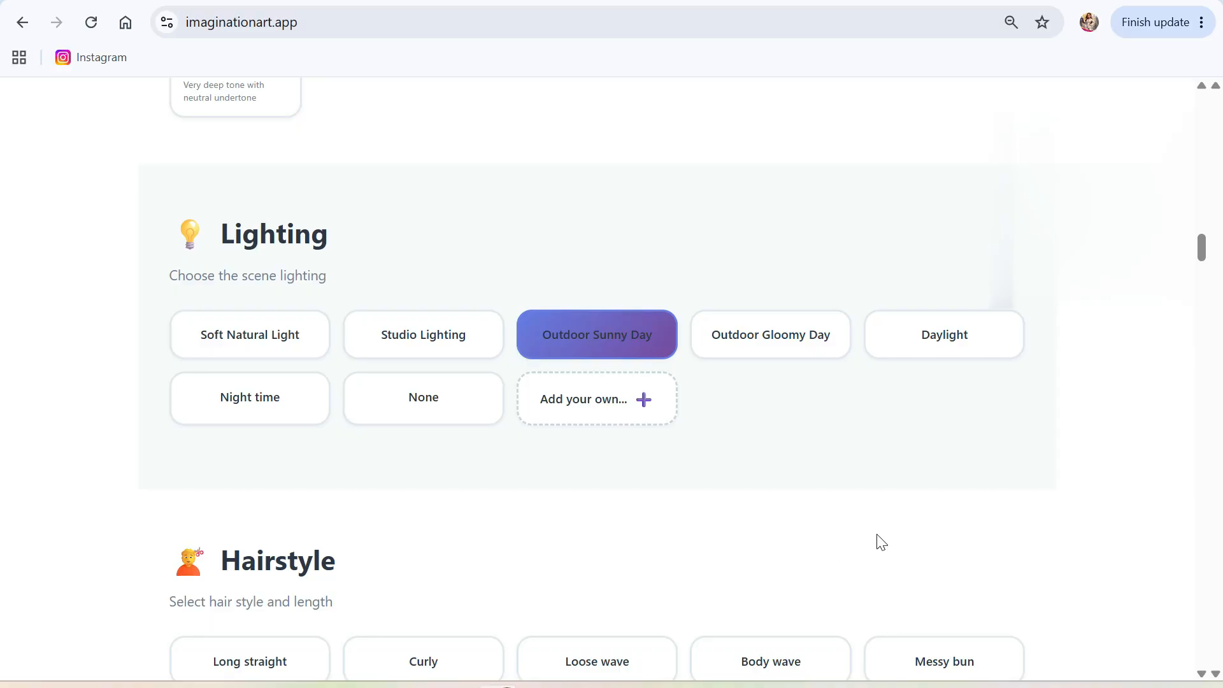
pyautogui.scroll(-7, 854, 579)
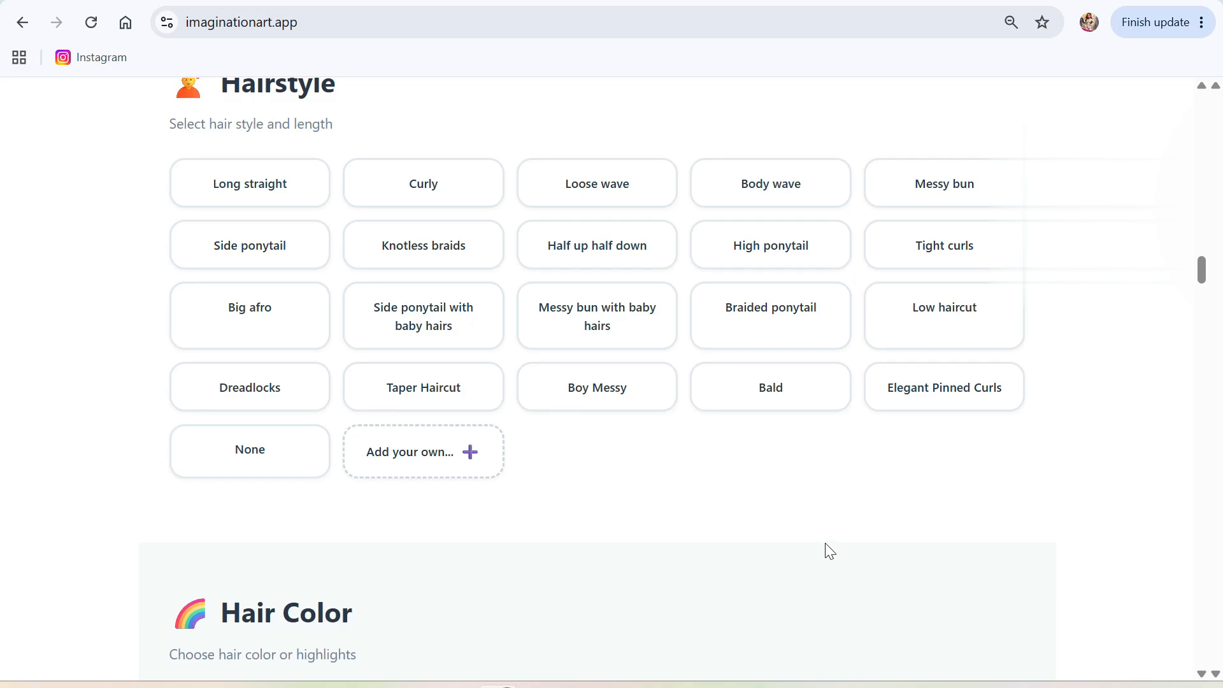
# Give the character a High ponytail with Blonde streaks and Hazel eyes.
pyautogui.click(768, 249)
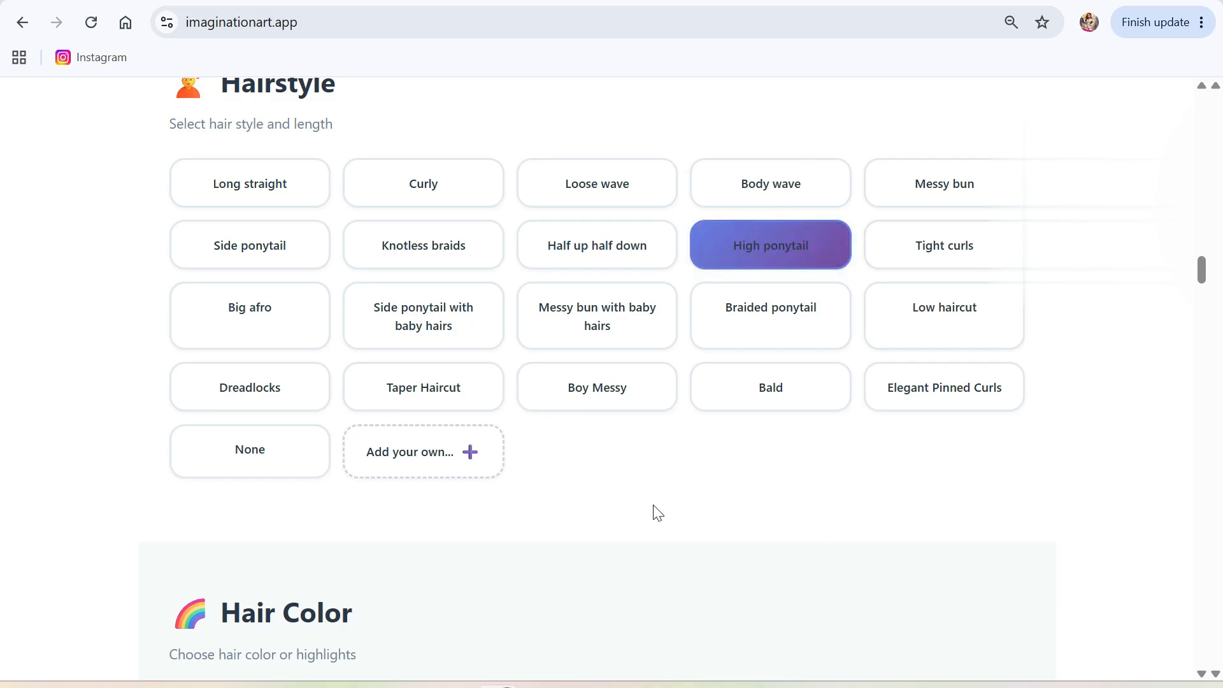
pyautogui.scroll(-7, 658, 513)
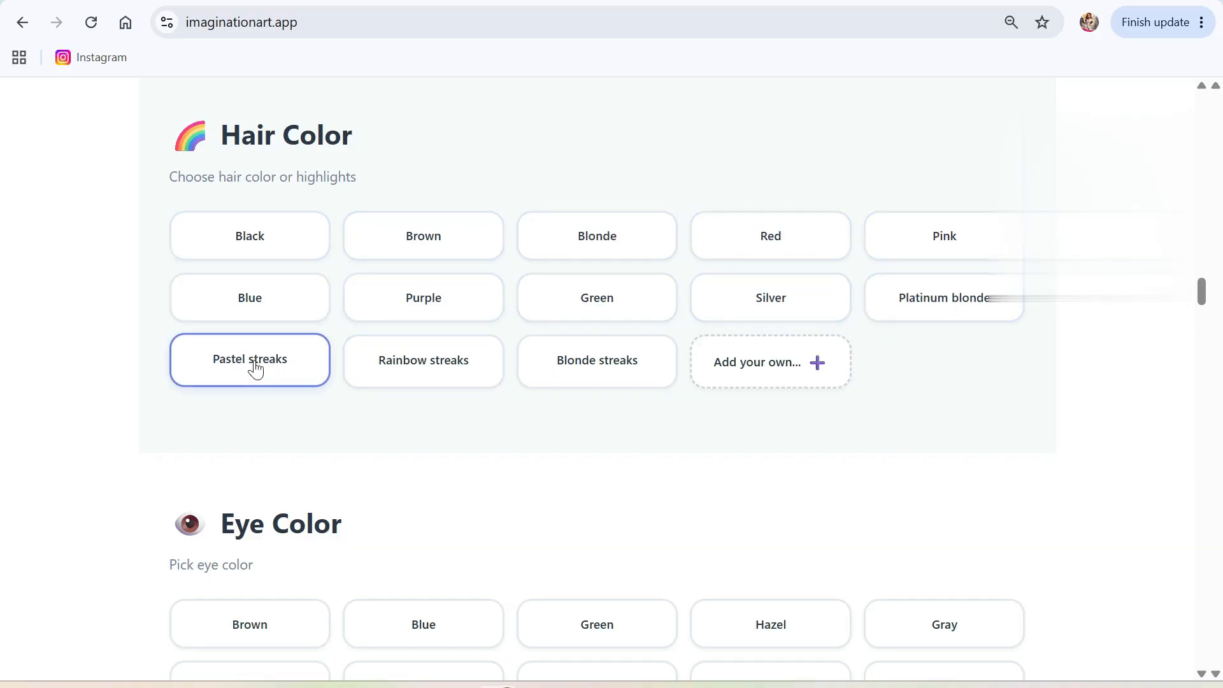
pyautogui.click(612, 366)
pyautogui.scroll(-5, 626, 382)
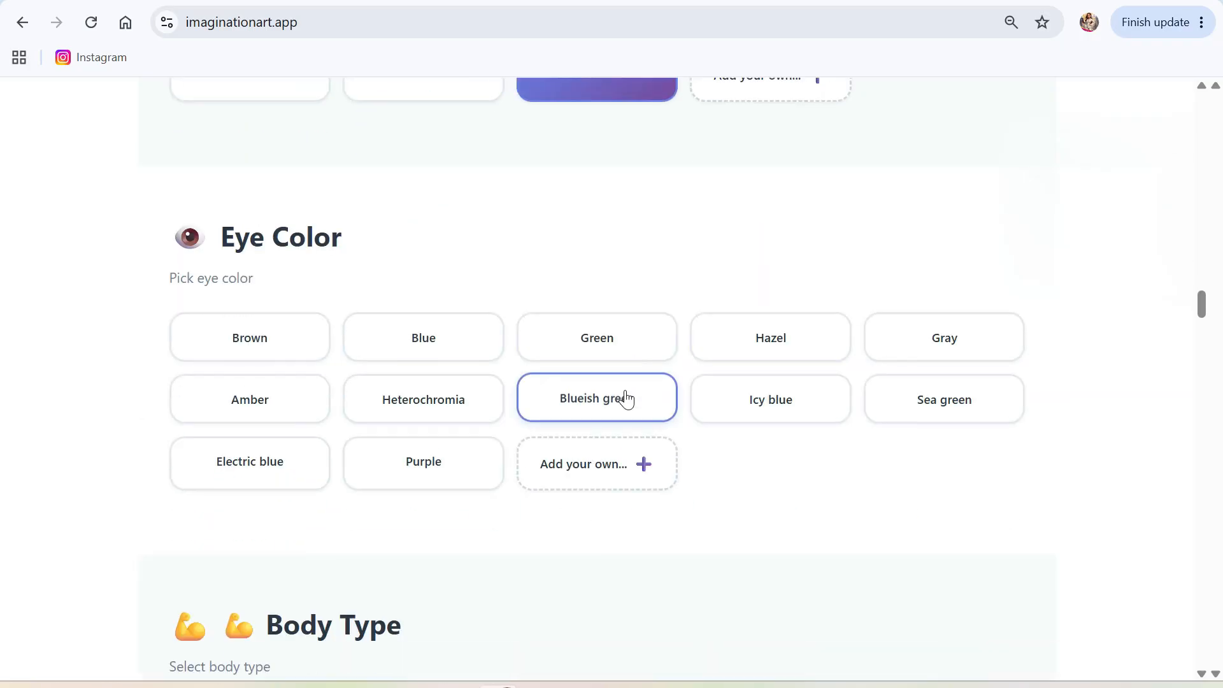
pyautogui.scroll(-1, 520, 406)
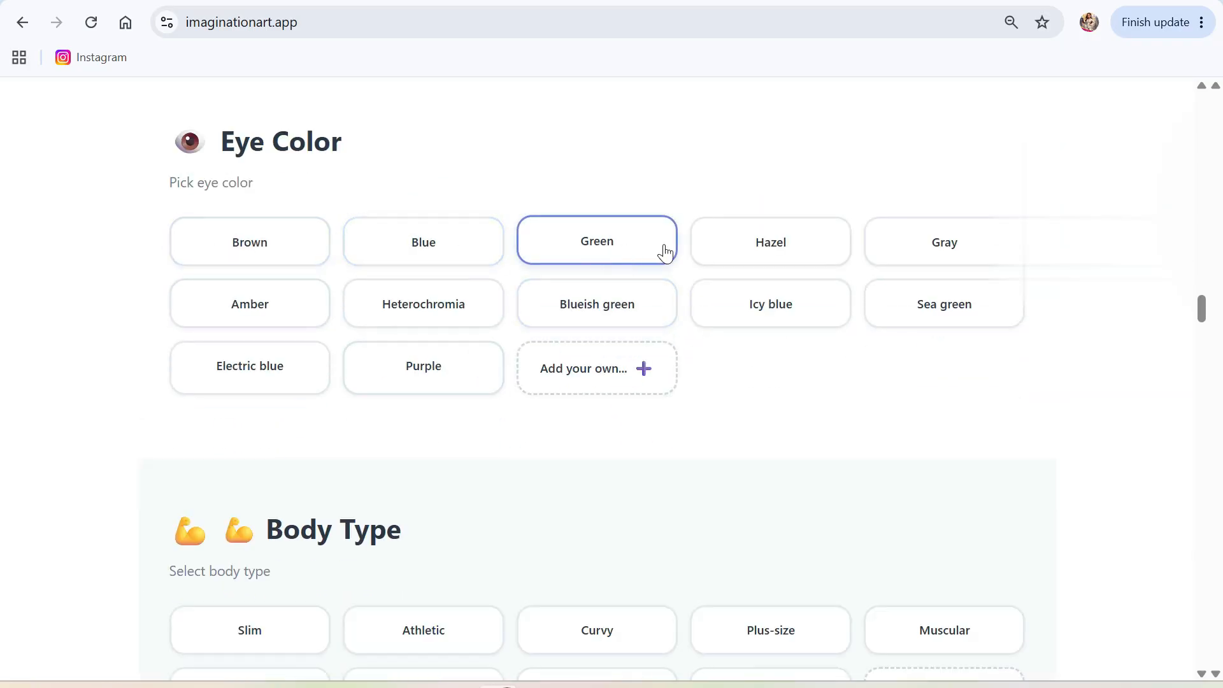
pyautogui.click(781, 260)
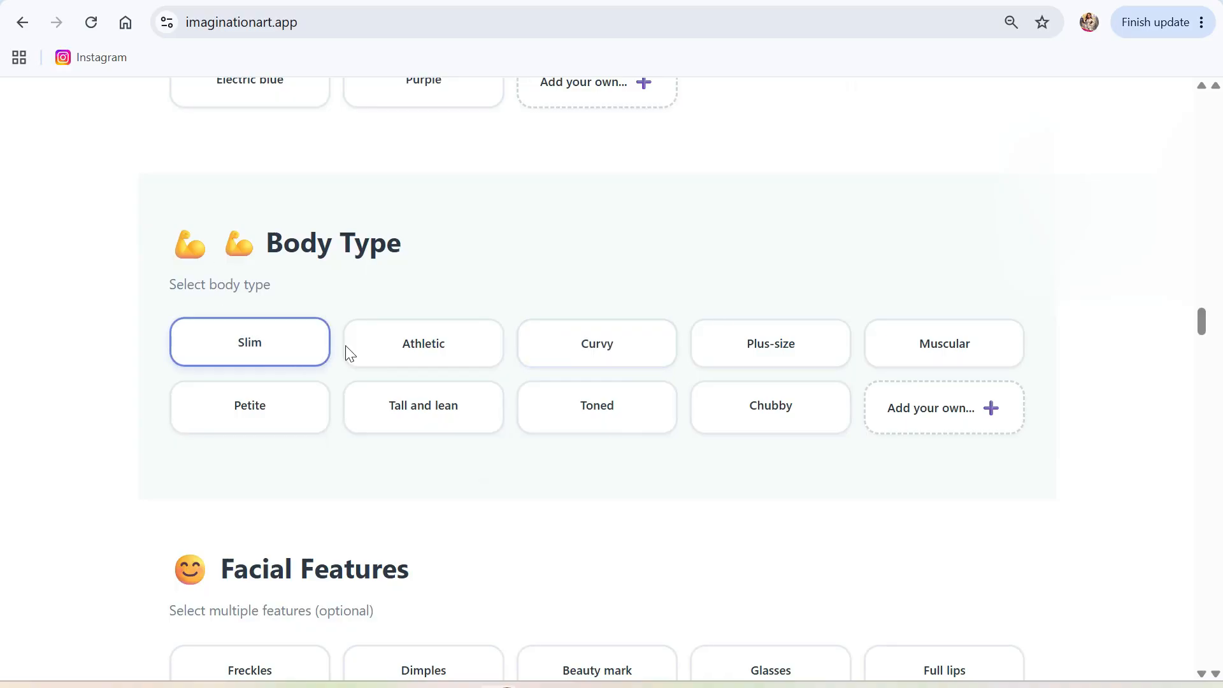
# Set a Chubby body type, add Dimples, Freckles and Full lips, and pick Natural makeup.
pyautogui.click(739, 407)
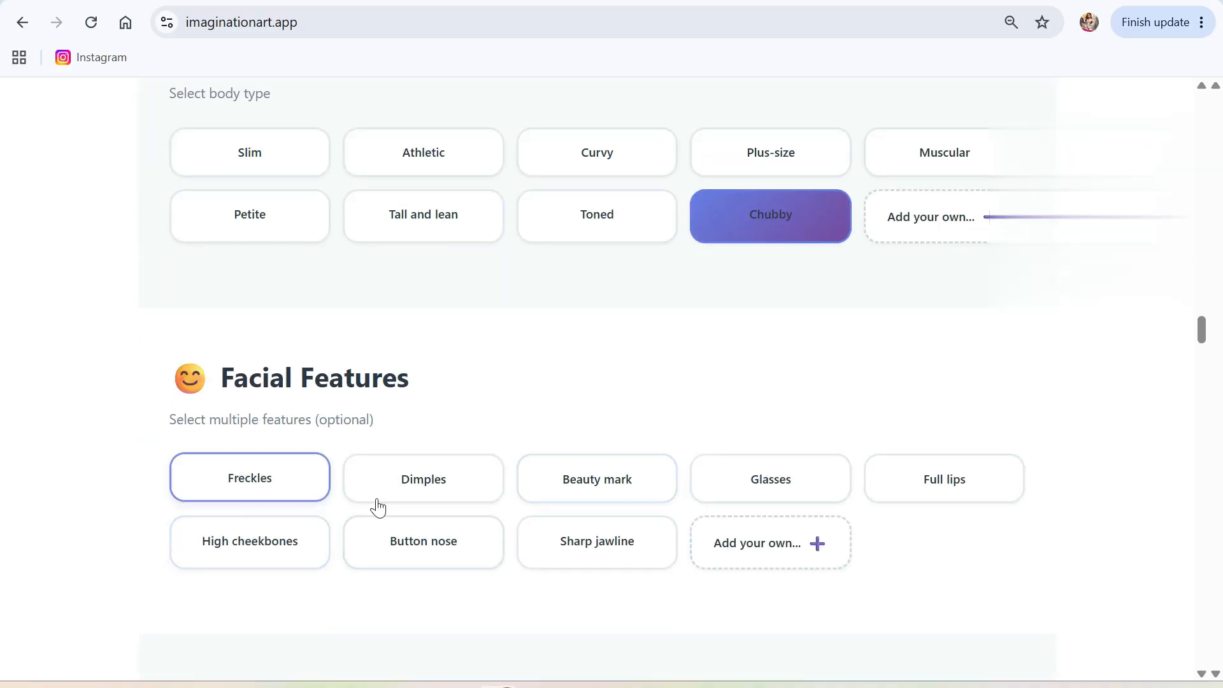
pyautogui.scroll(-1, 833, 508)
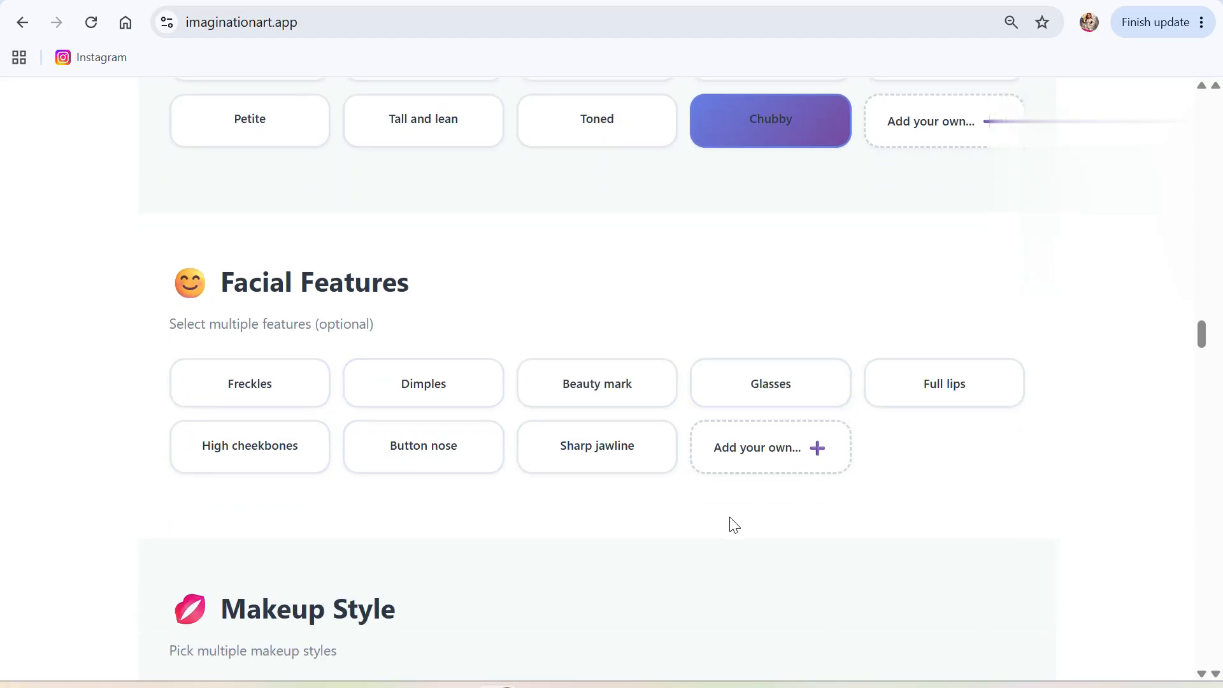
pyautogui.click(401, 393)
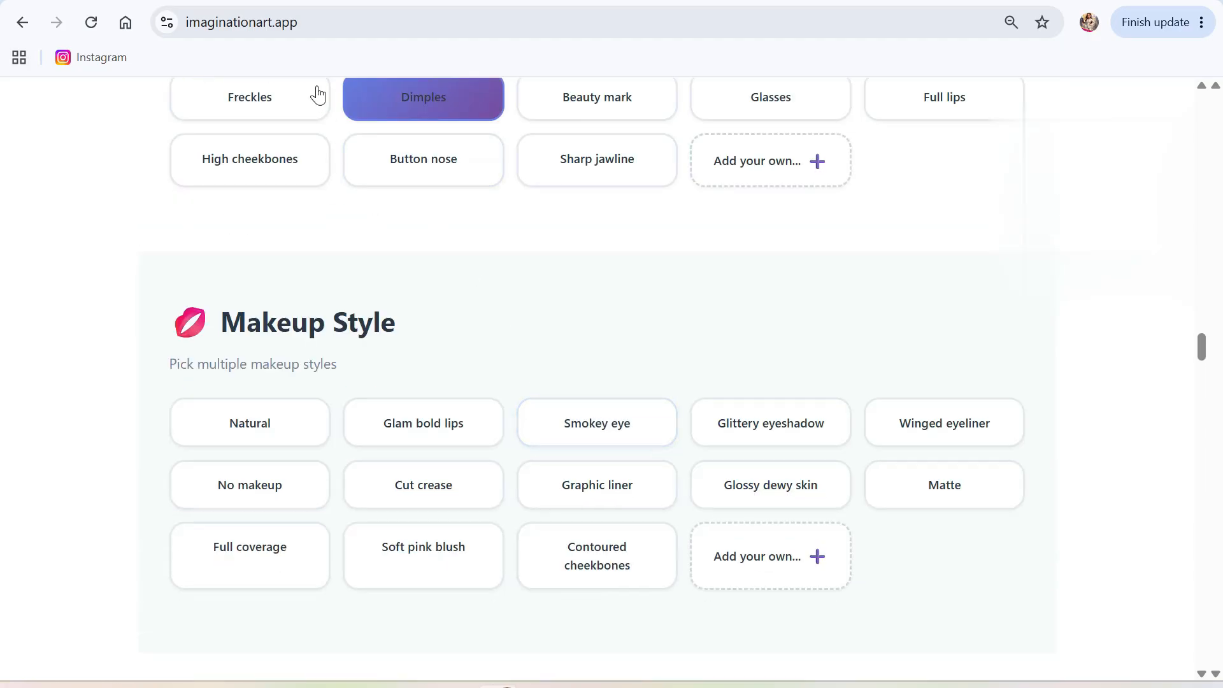
pyautogui.click(270, 104)
pyautogui.click(961, 125)
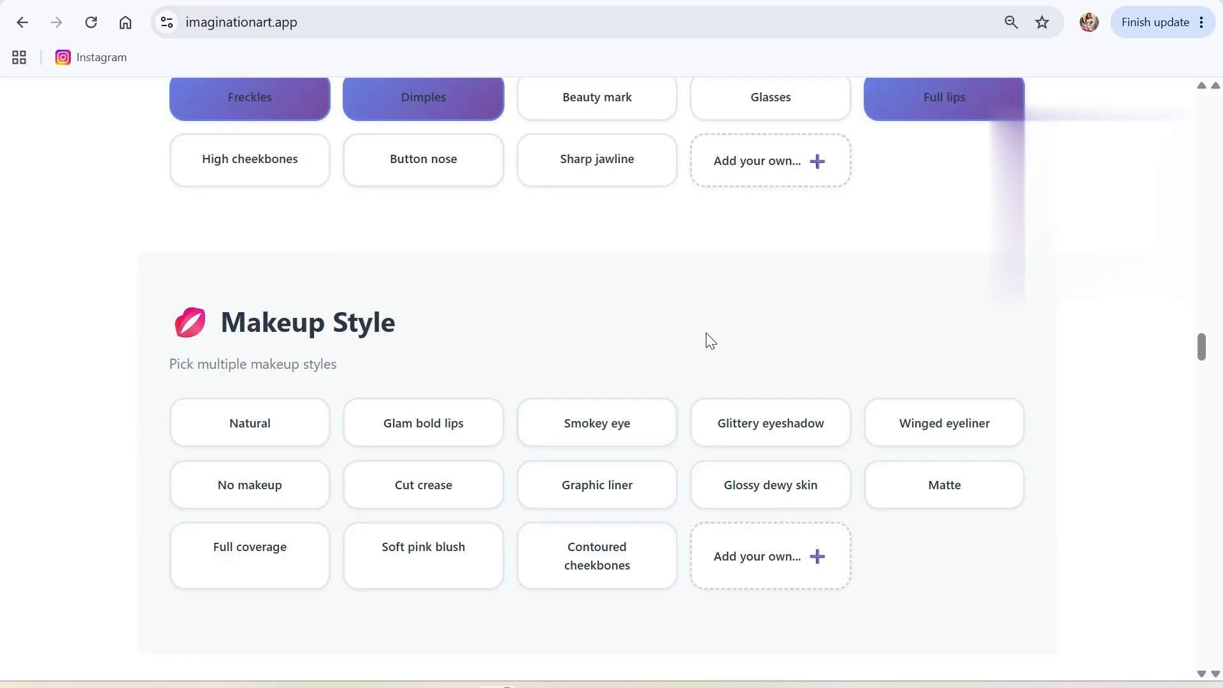
pyautogui.scroll(-1, 712, 336)
pyautogui.click(242, 333)
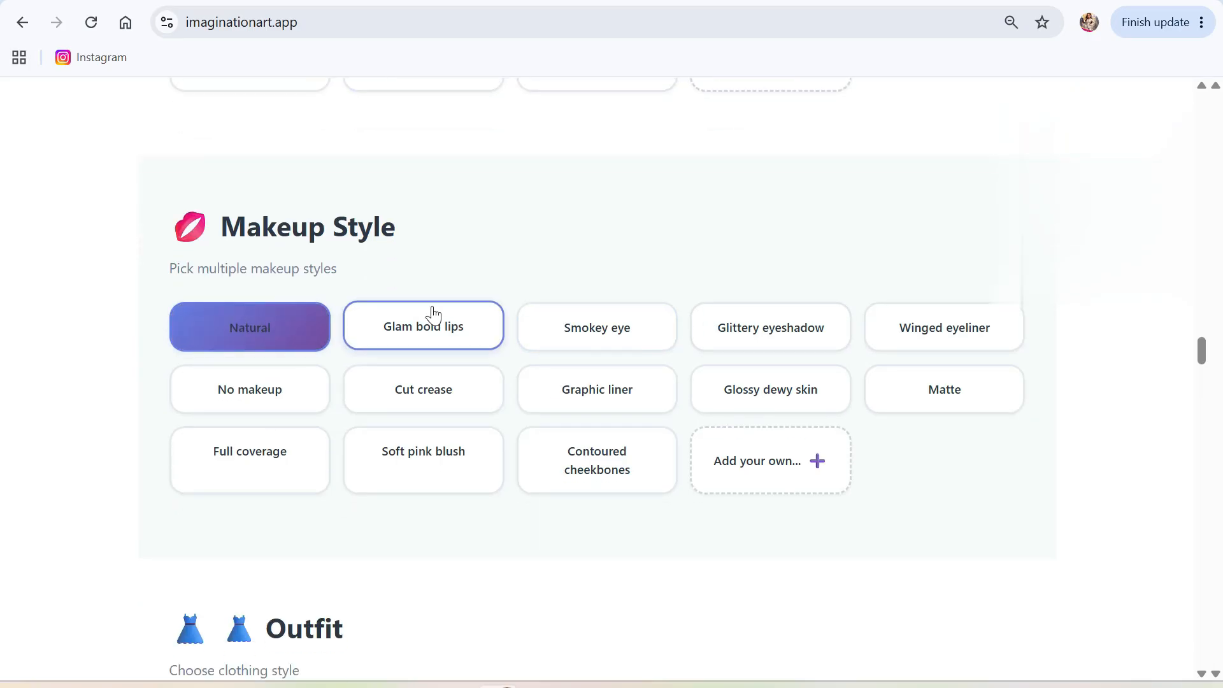
pyautogui.scroll(-5, 433, 335)
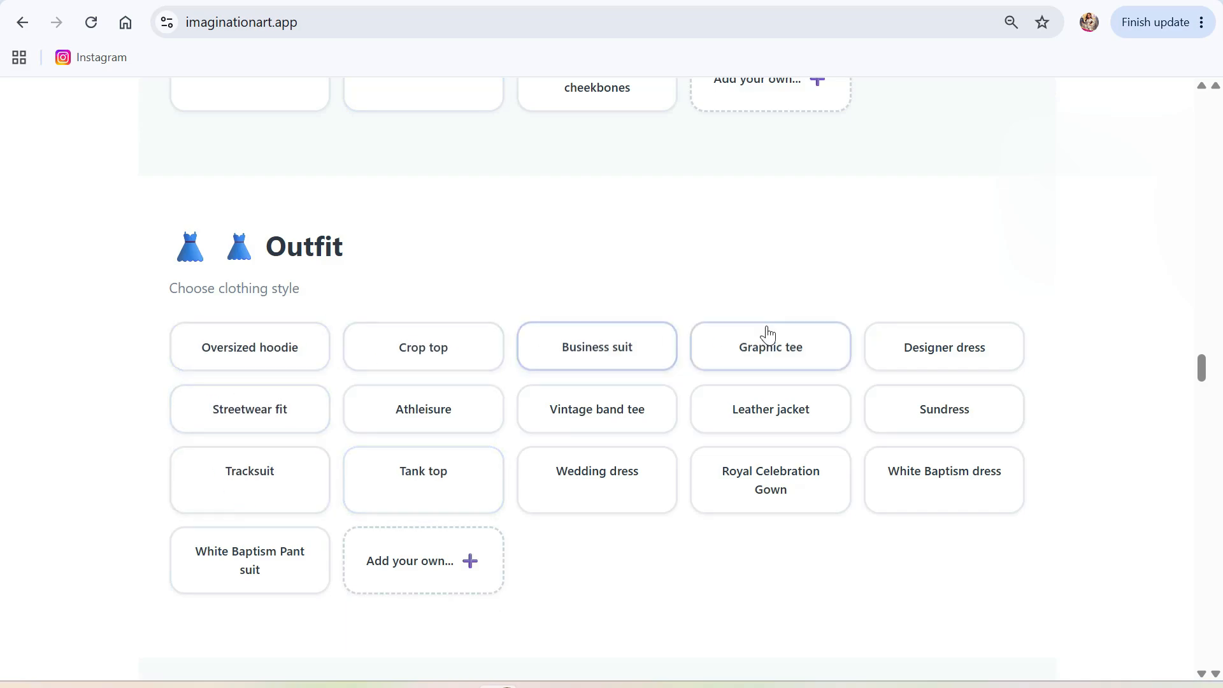
# Describe a custom Argentina soccer outfit playing in the world cup and add it.
pyautogui.click(423, 558)
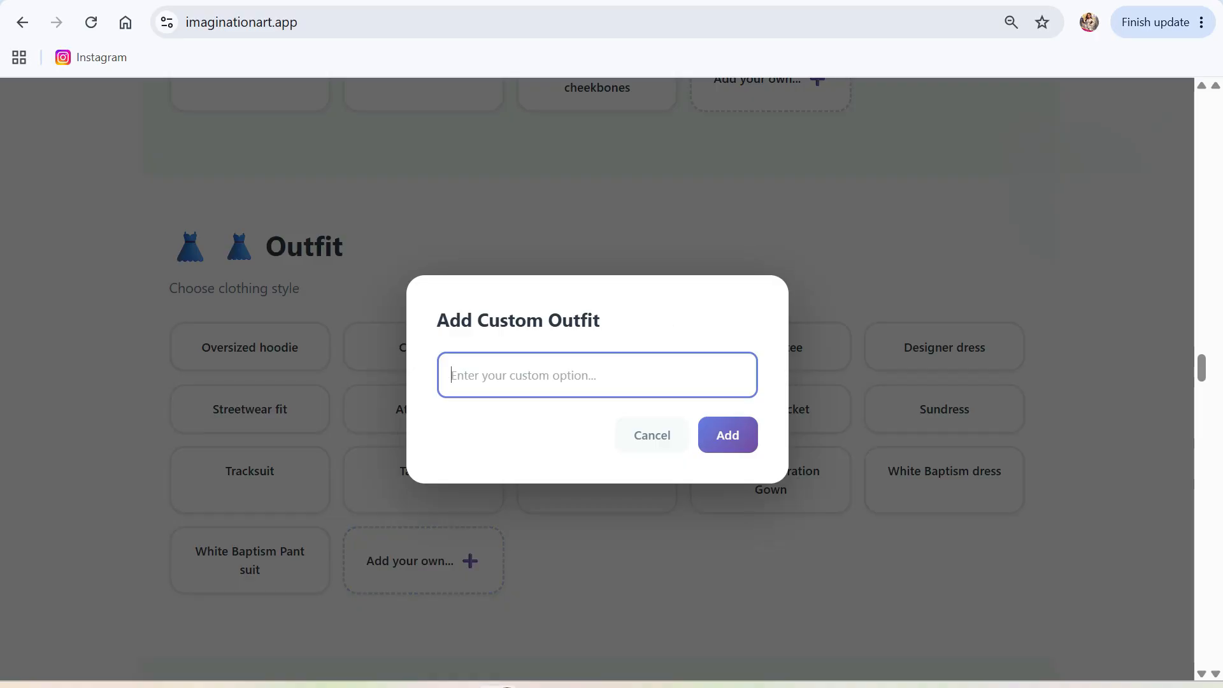
pyautogui.write('charac')
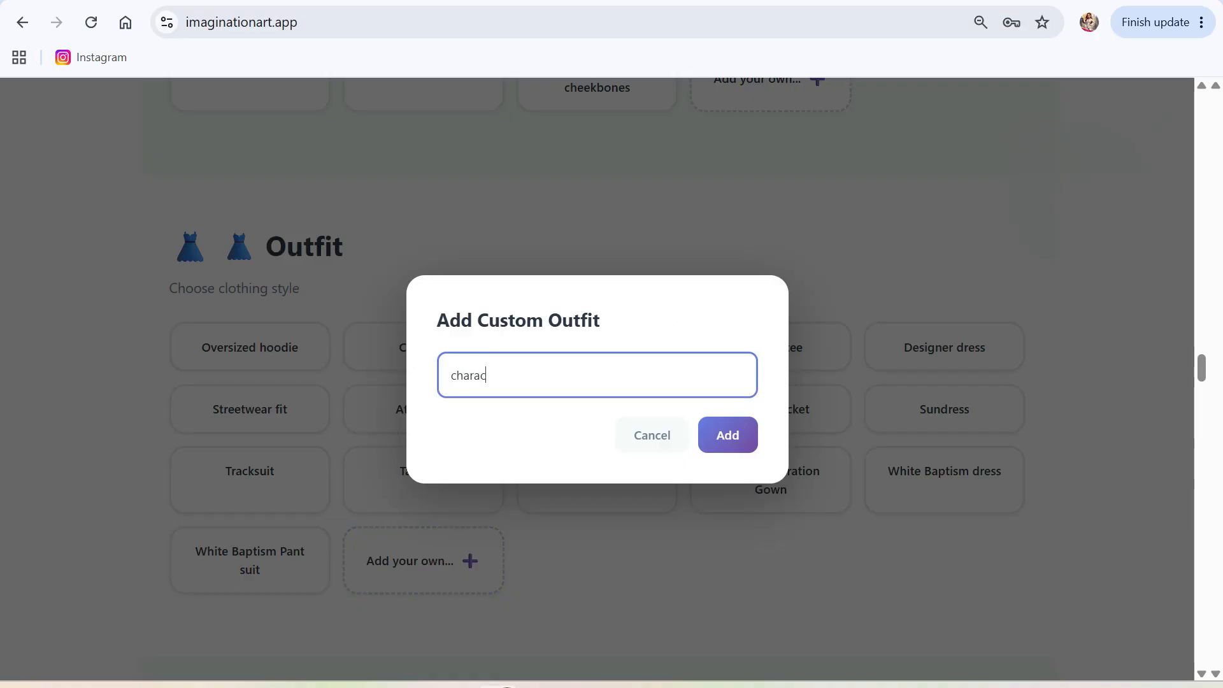
pyautogui.write('ter is wearing')
pyautogui.press('BackSpace')
pyautogui.press('BackSpace')
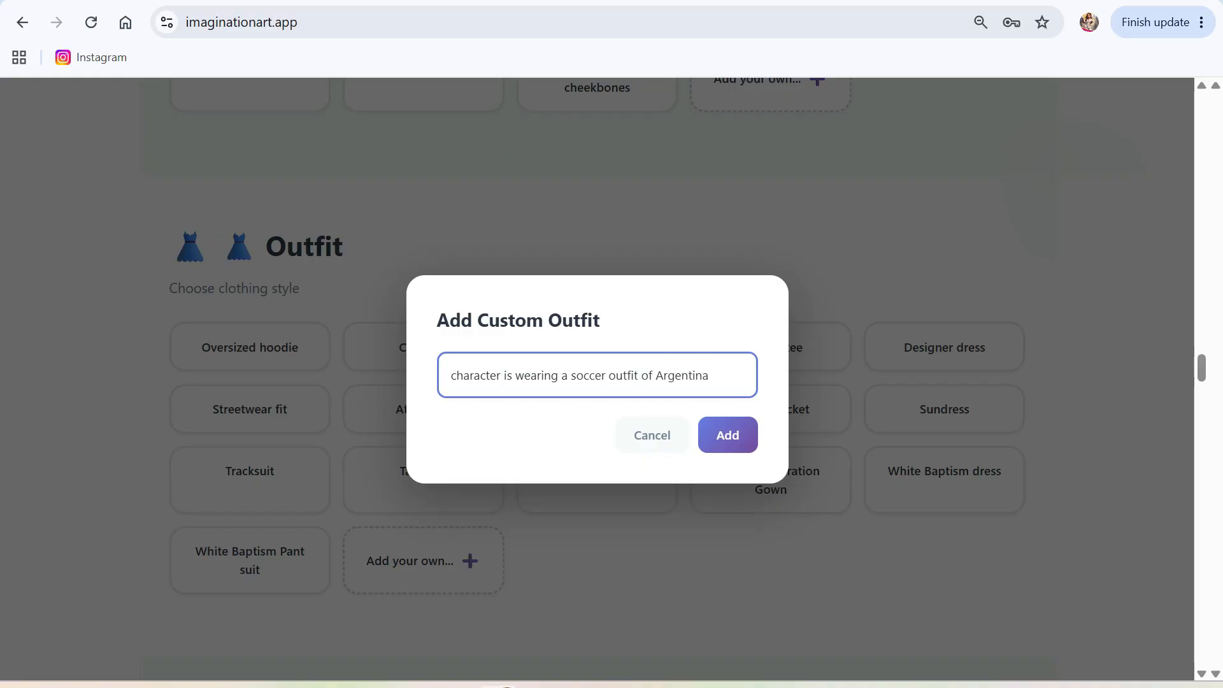
pyautogui.write('s plauing')
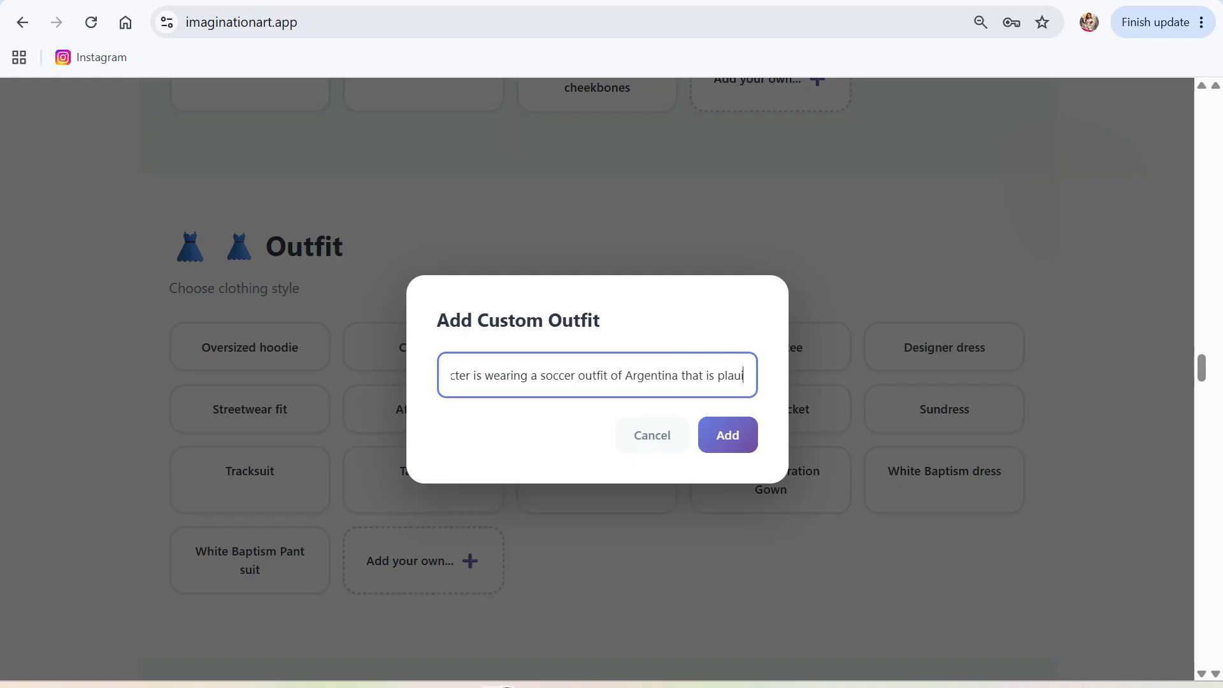
pyautogui.press('BackSpace')
pyautogui.press('BackSpace')
pyautogui.press('BackSpace')
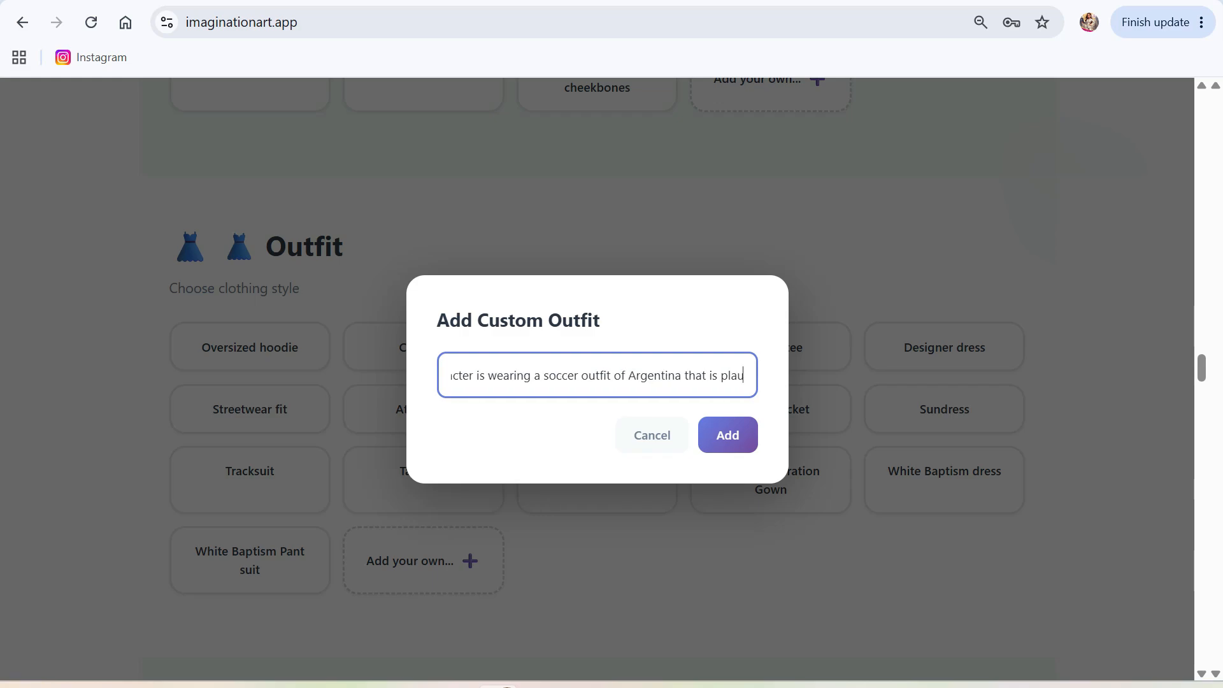
pyautogui.write('y')
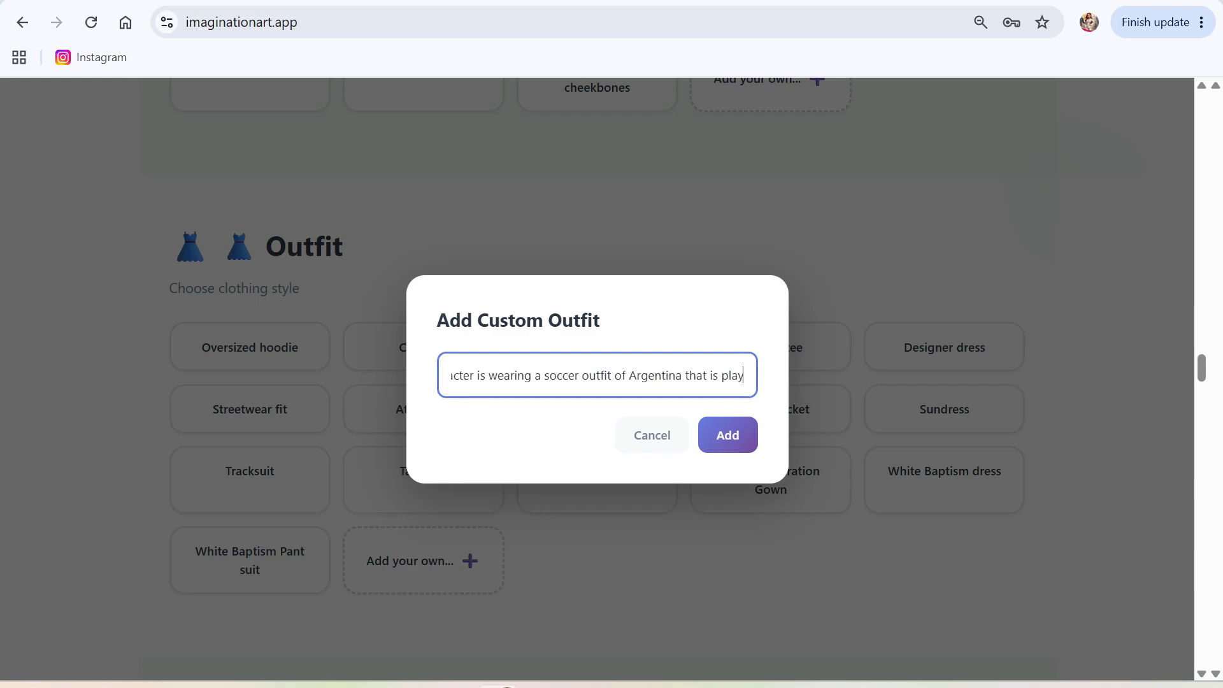
pyautogui.write('ing in the world cup')
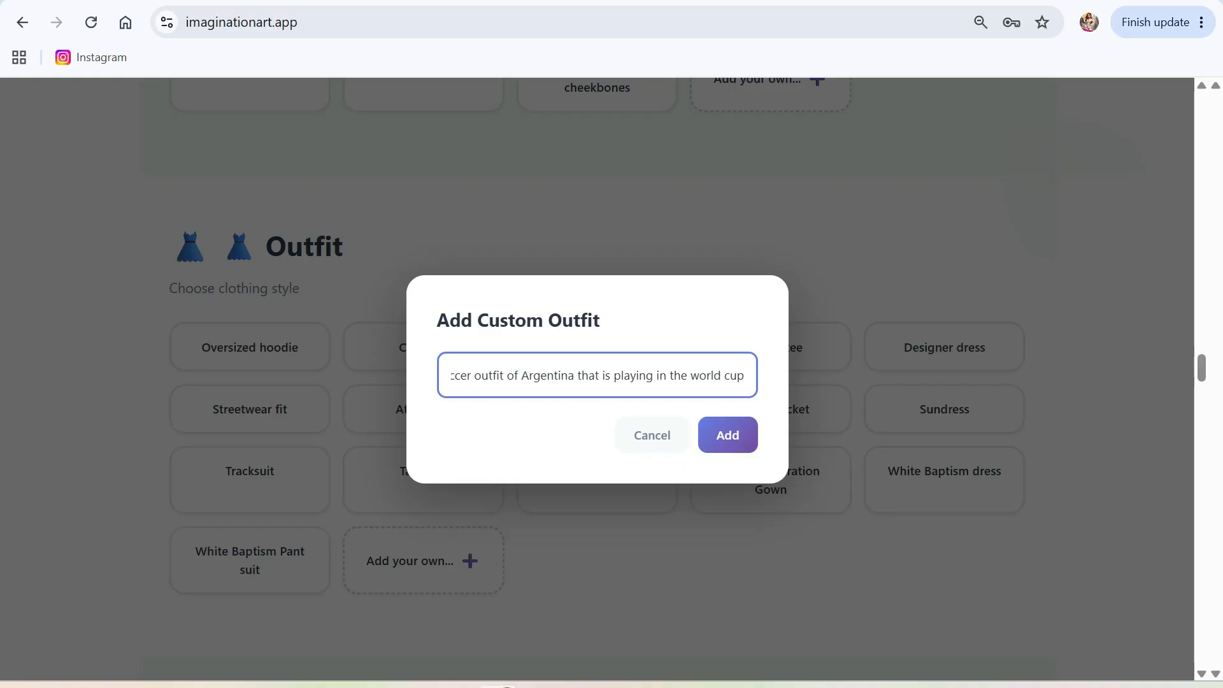
pyautogui.click(732, 438)
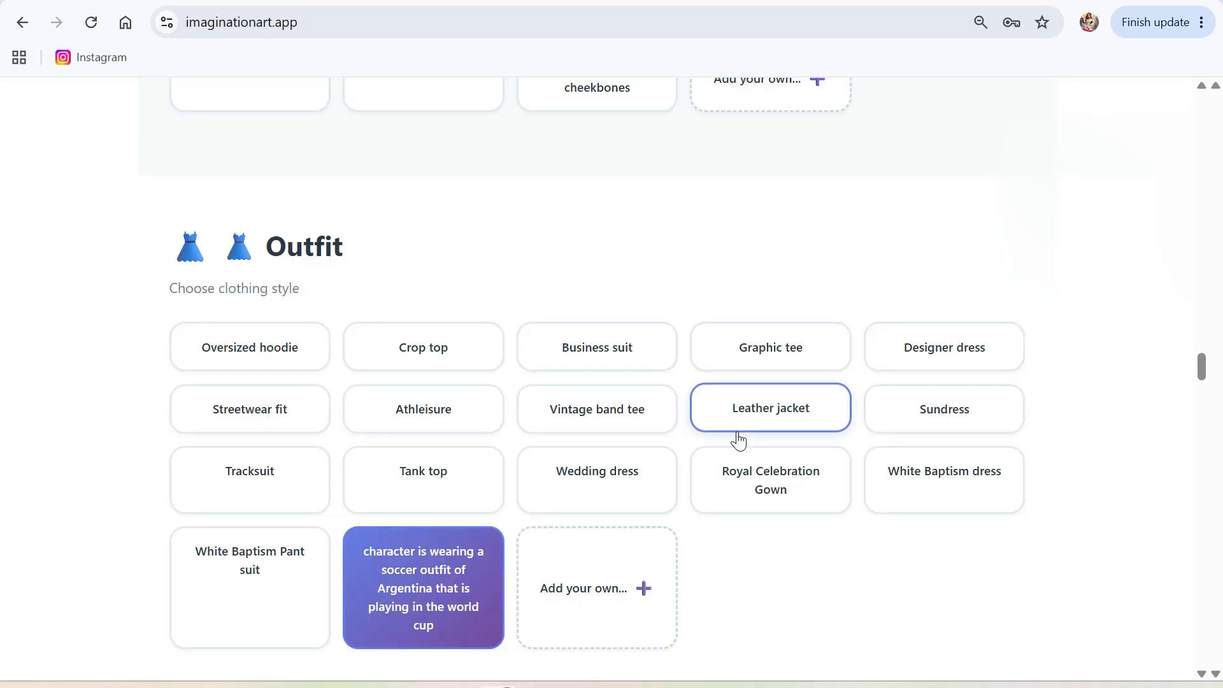
# Add custom 'soccer cleats' as the character's shoes.
pyautogui.scroll(-7, 681, 472)
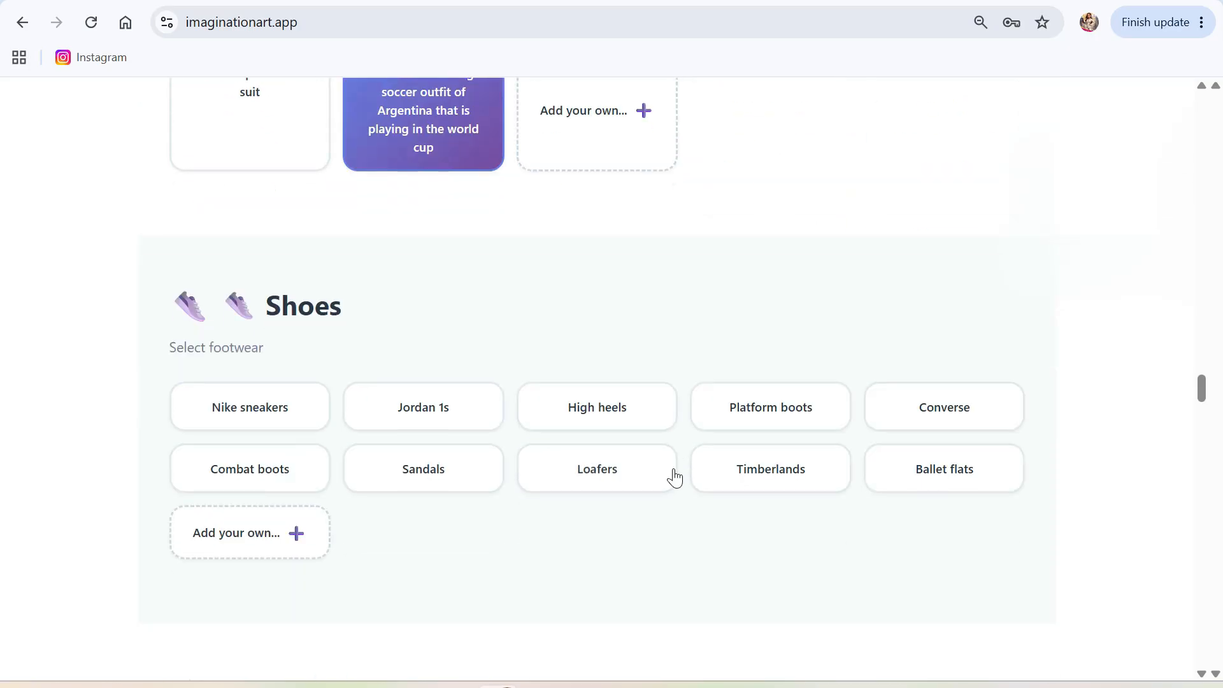
pyautogui.click(263, 545)
pyautogui.write('soccer cleat')
pyautogui.press('BackSpace')
pyautogui.press('BackSpace')
pyautogui.write('s')
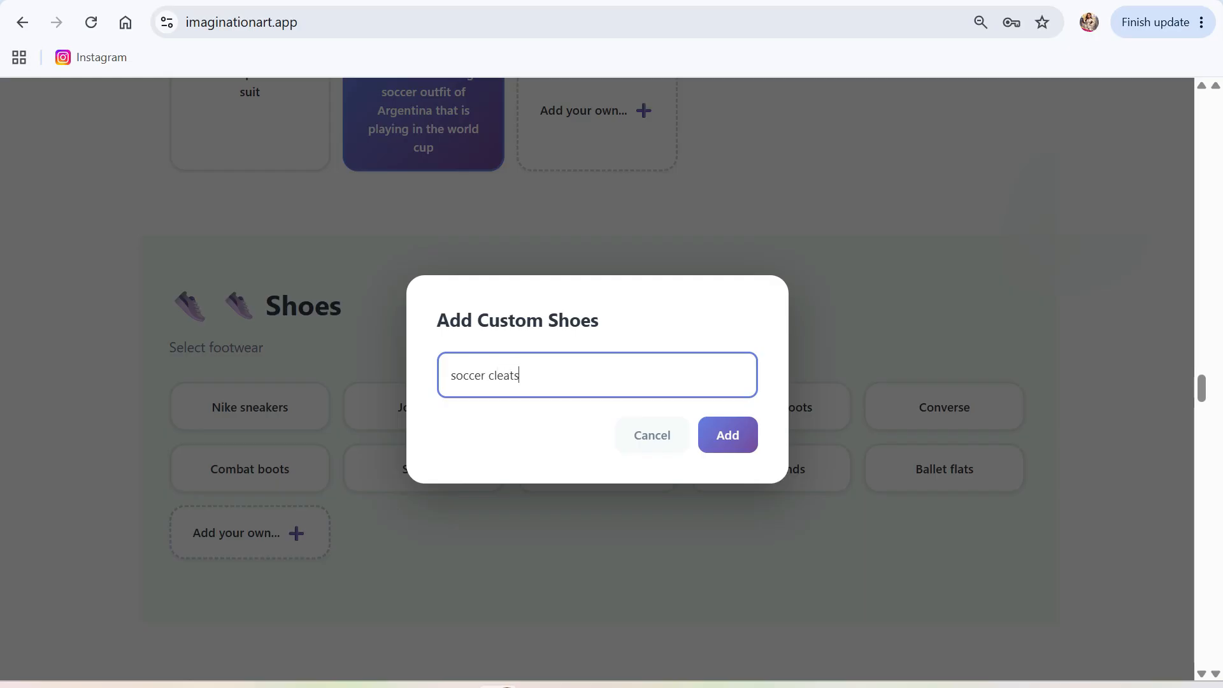
pyautogui.click(757, 438)
# Choose a Happy smile expression.
pyautogui.scroll(-5, 622, 542)
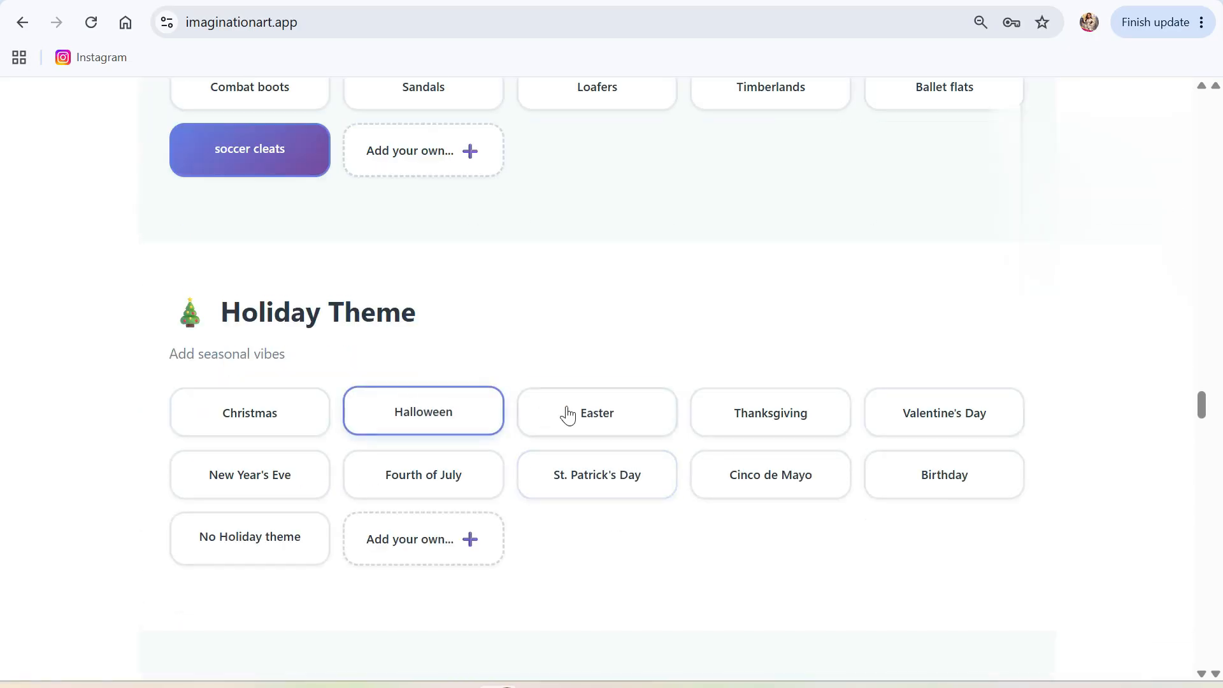
pyautogui.scroll(-7, 546, 410)
pyautogui.click(273, 344)
pyautogui.scroll(-4, 446, 396)
pyautogui.scroll(-4, 503, 490)
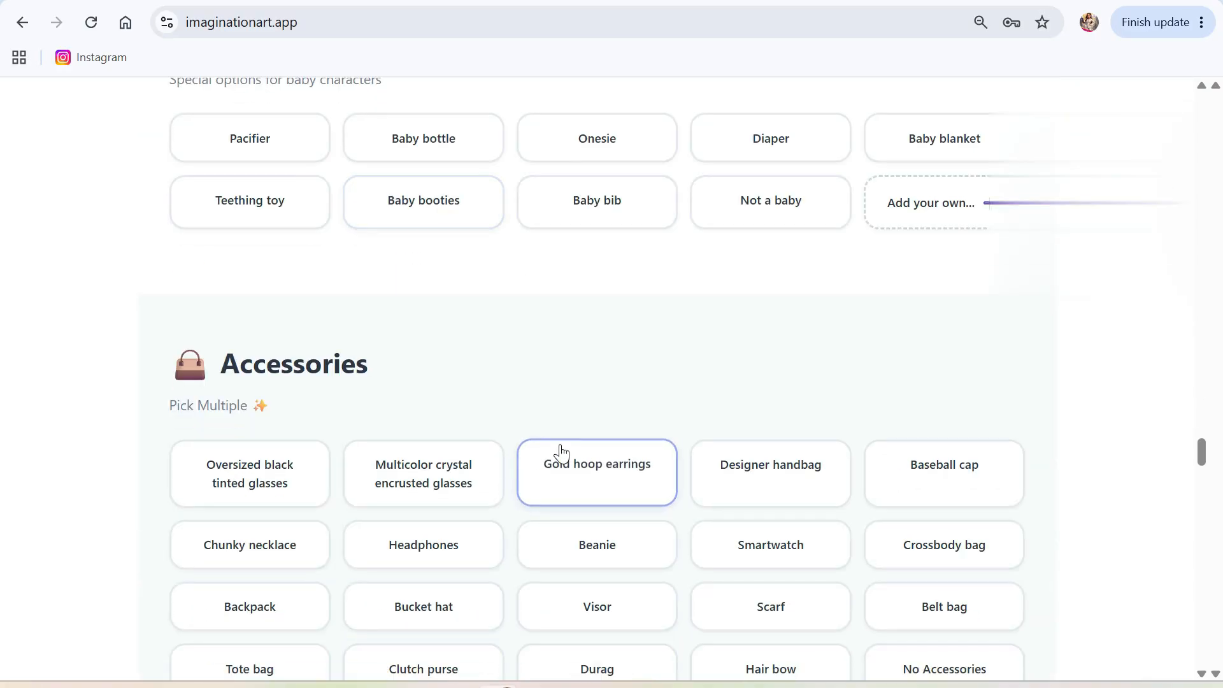
pyautogui.scroll(-3, 484, 461)
pyautogui.scroll(-1, 482, 450)
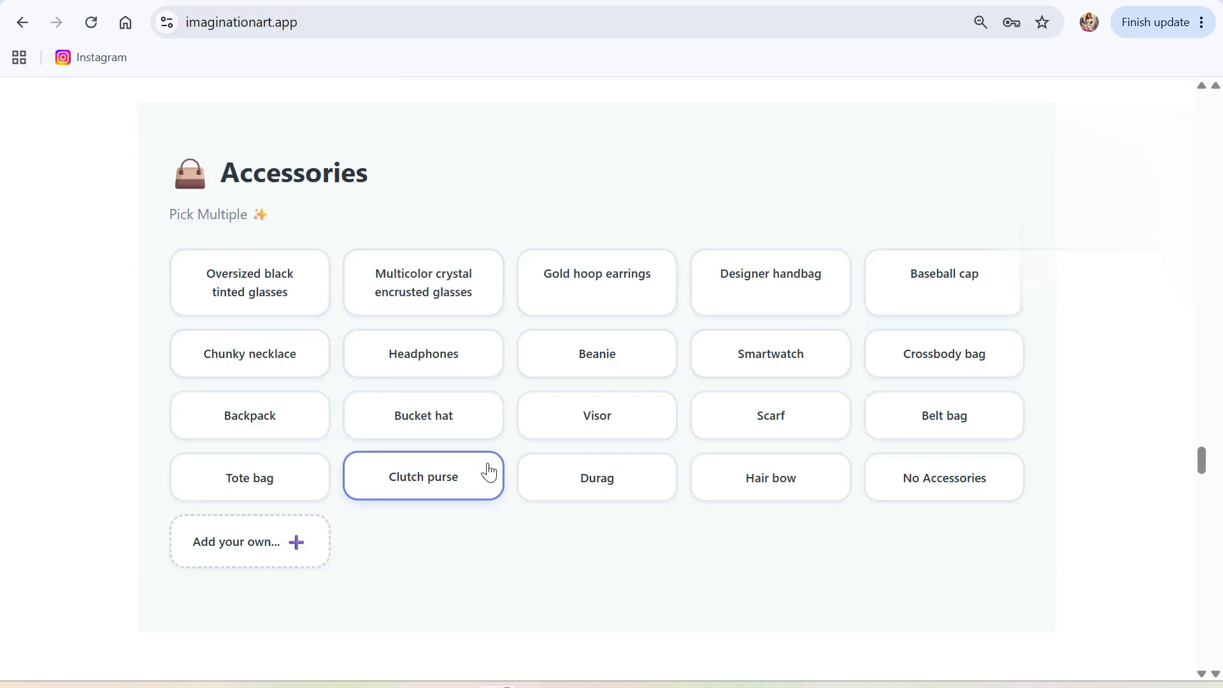
# Add a Hair bow accessory and Diamond studs jewelry.
pyautogui.click(741, 497)
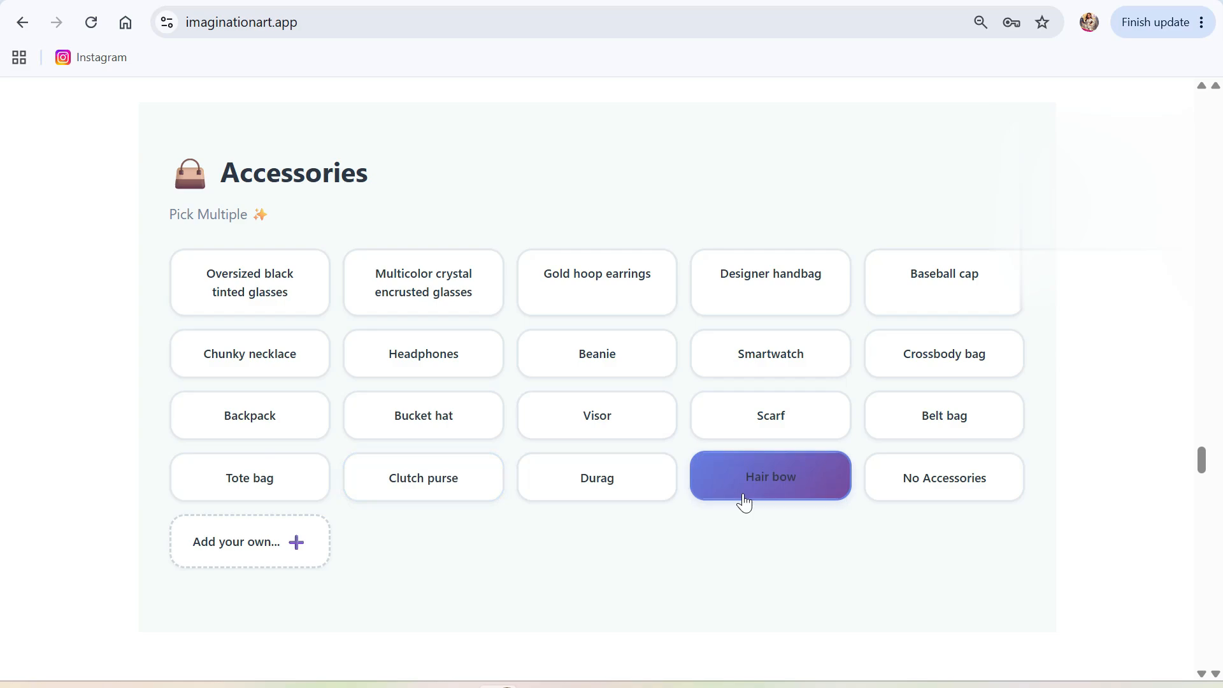
pyautogui.scroll(-7, 527, 543)
pyautogui.scroll(-3, 500, 493)
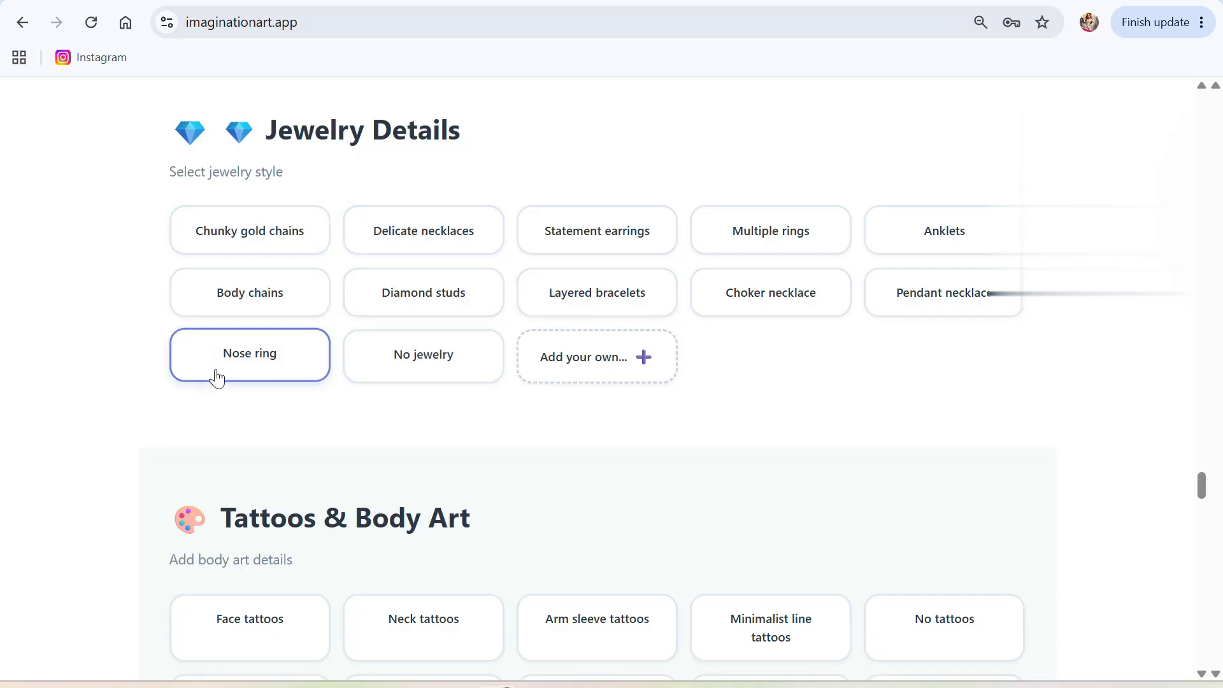
pyautogui.click(427, 308)
pyautogui.scroll(-5, 585, 330)
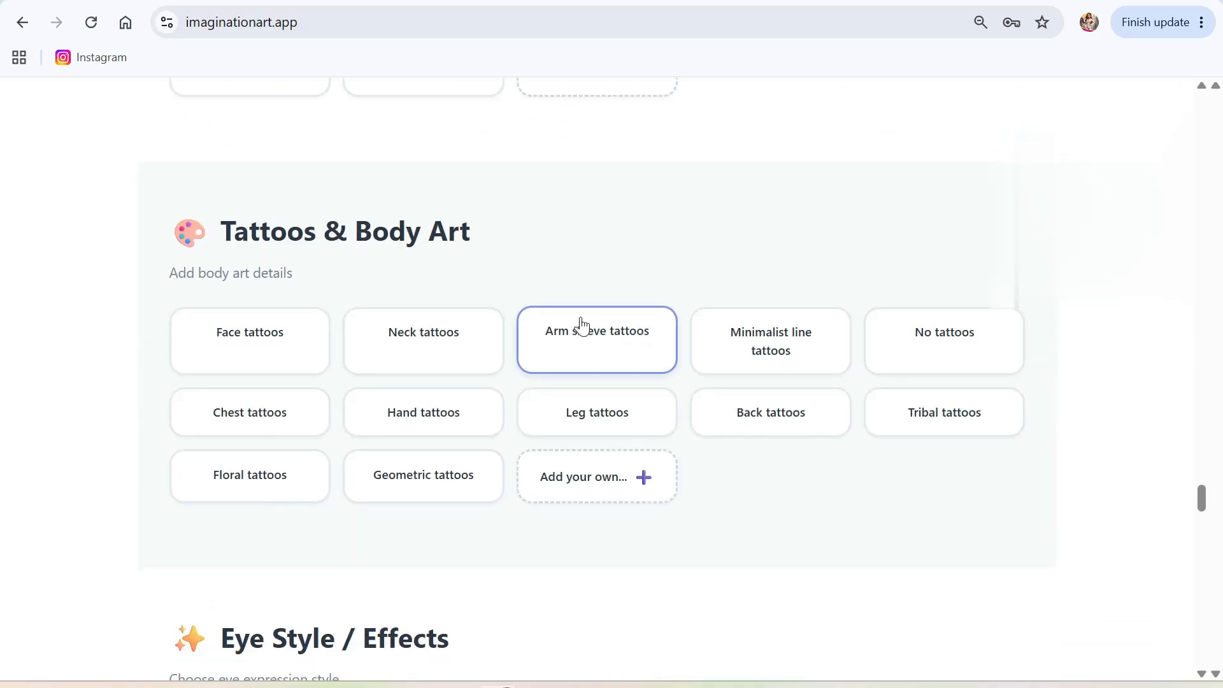
pyautogui.scroll(-4, 437, 274)
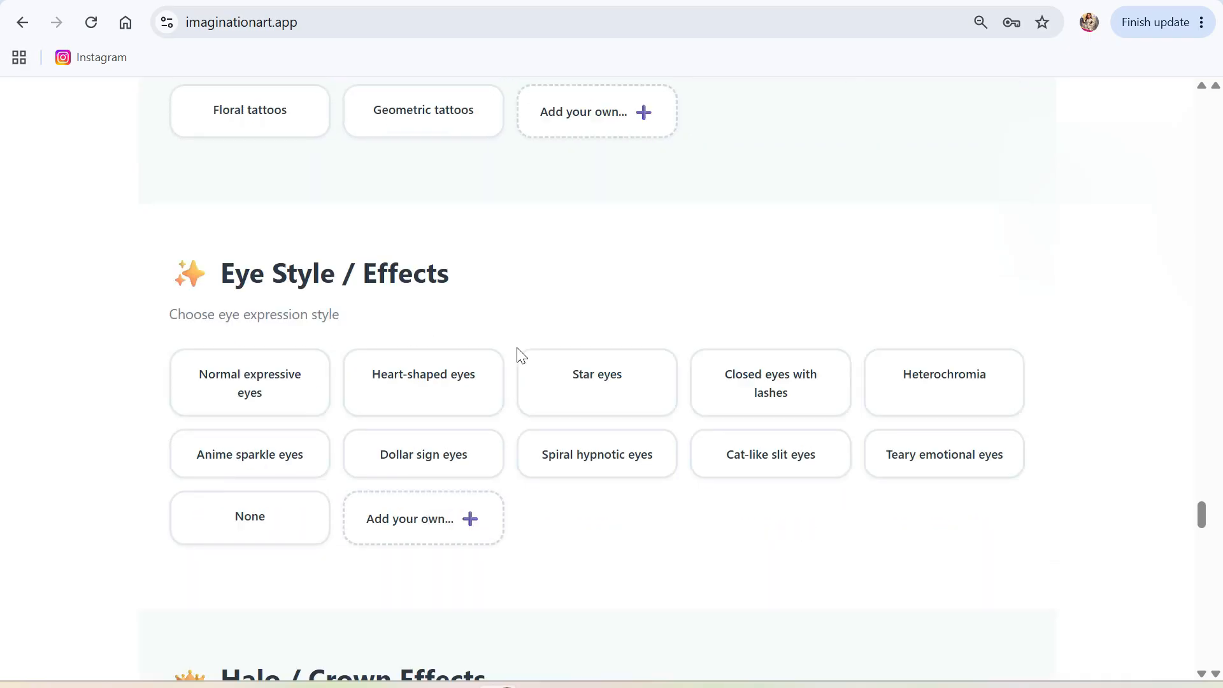
pyautogui.scroll(-3, 518, 355)
# Choose Normal expressive eyes.
pyautogui.click(245, 261)
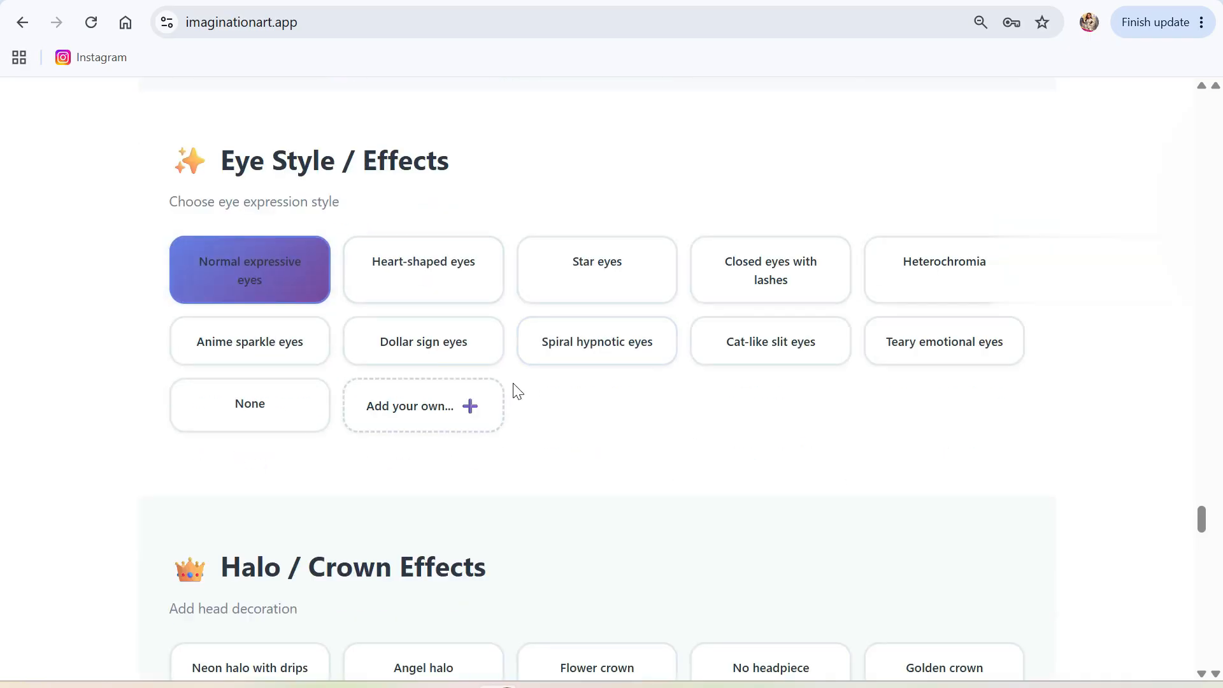
pyautogui.scroll(-2, 516, 385)
pyautogui.scroll(-1, 516, 383)
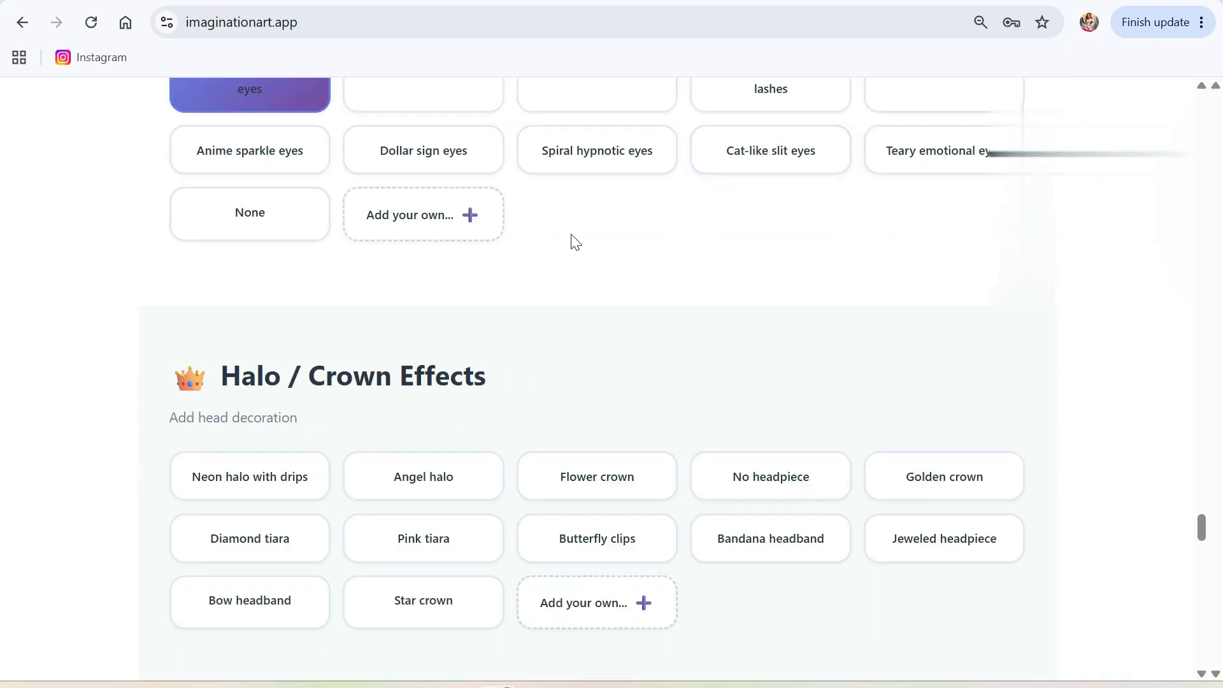
pyautogui.scroll(-2, 514, 347)
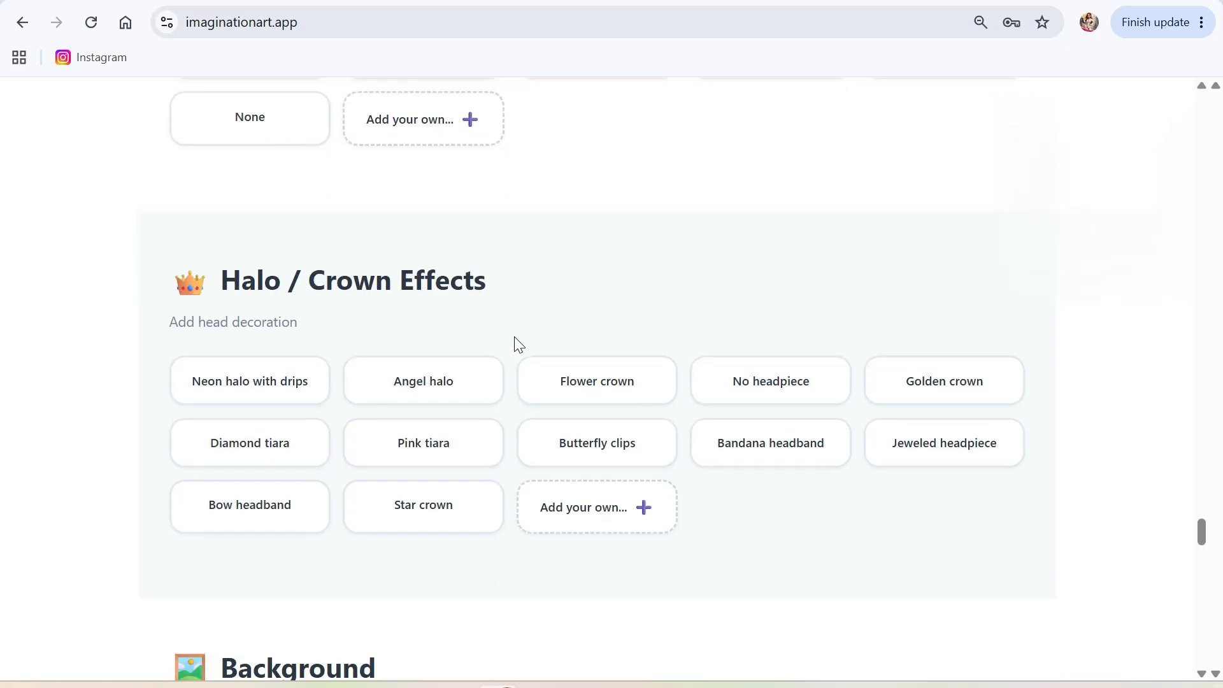
pyautogui.scroll(-3, 448, 406)
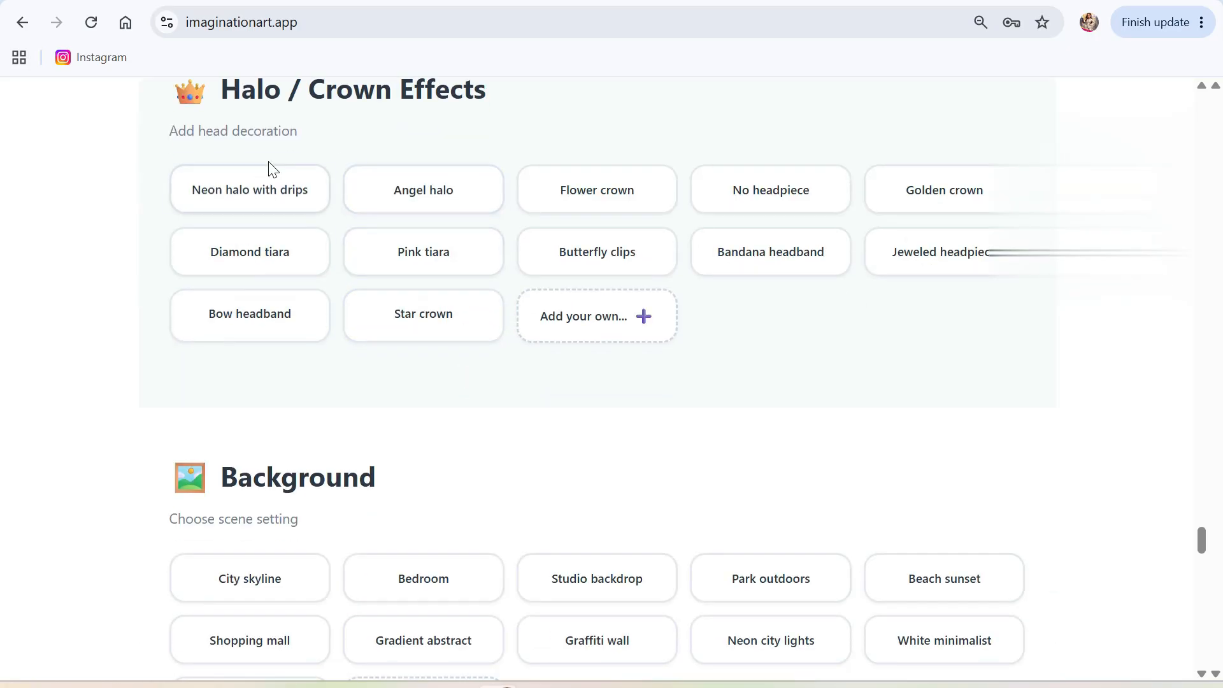
pyautogui.scroll(-4, 484, 306)
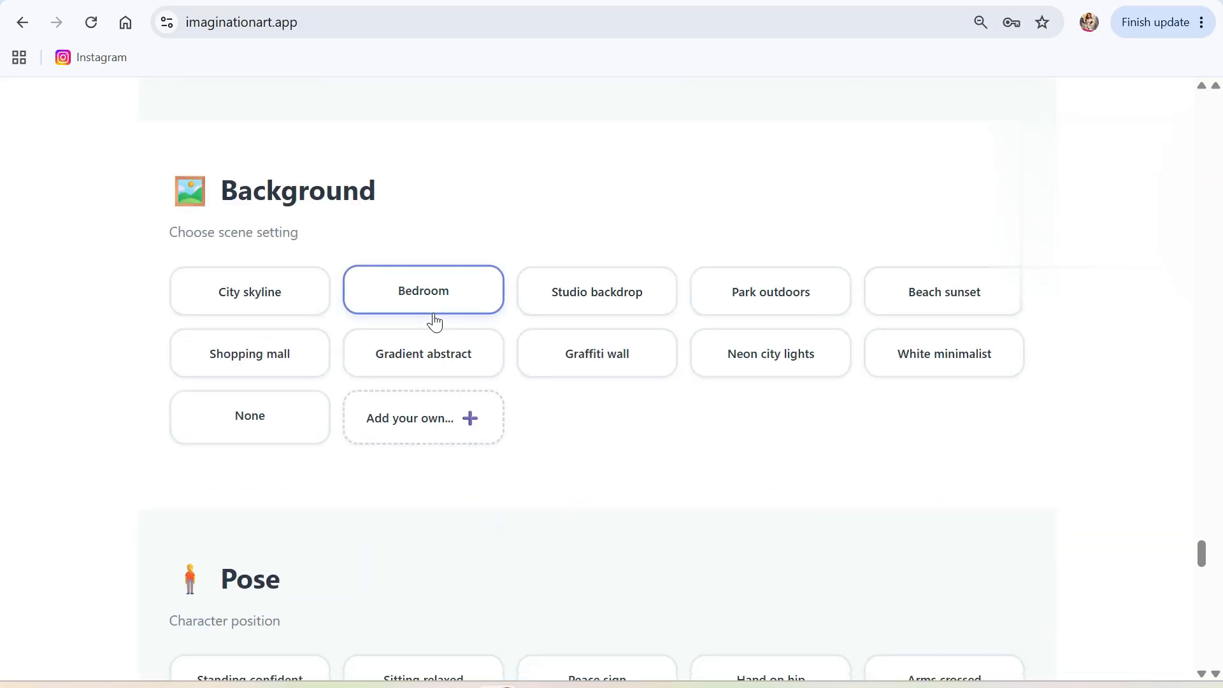
# Add and select a custom 'fifa world cup stadium' background.
pyautogui.click(425, 428)
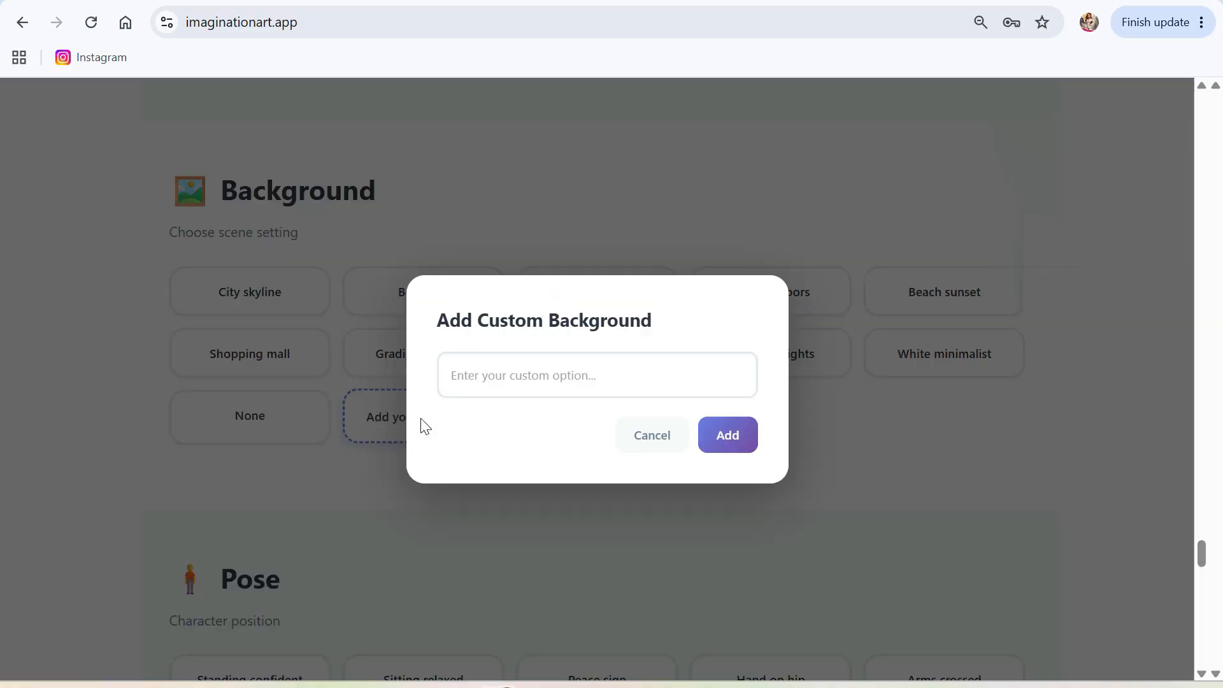
pyautogui.write('fifa')
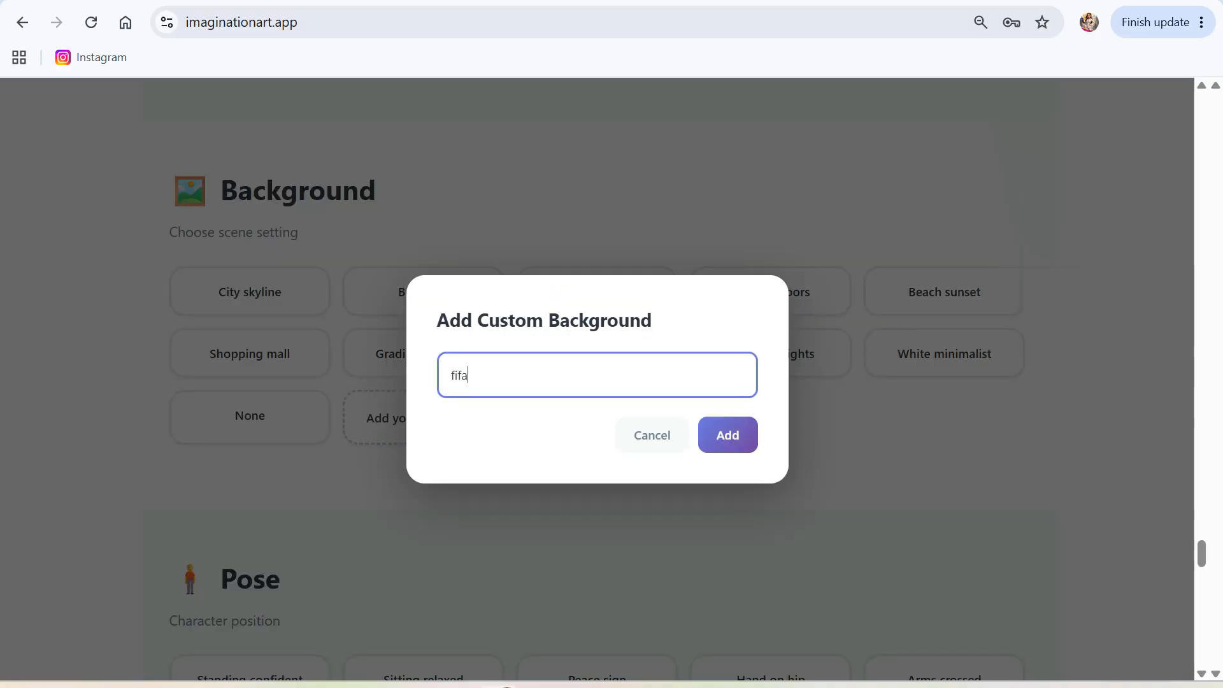
pyautogui.write(' world cup stadium')
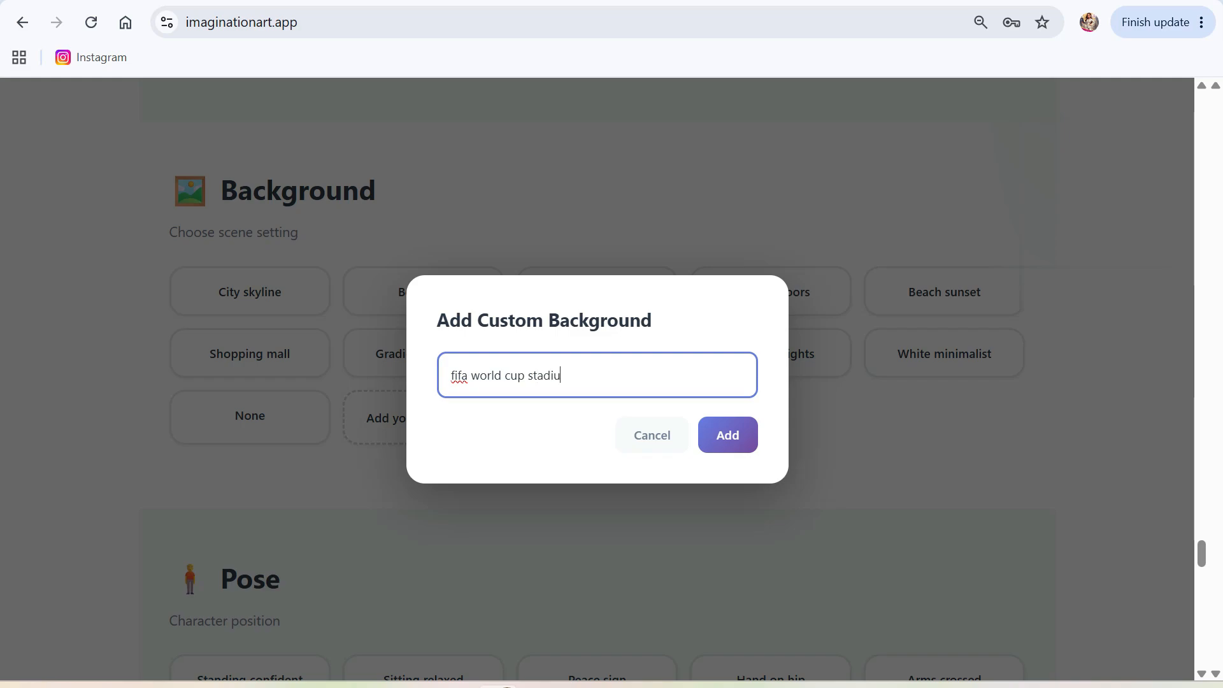
pyautogui.click(742, 444)
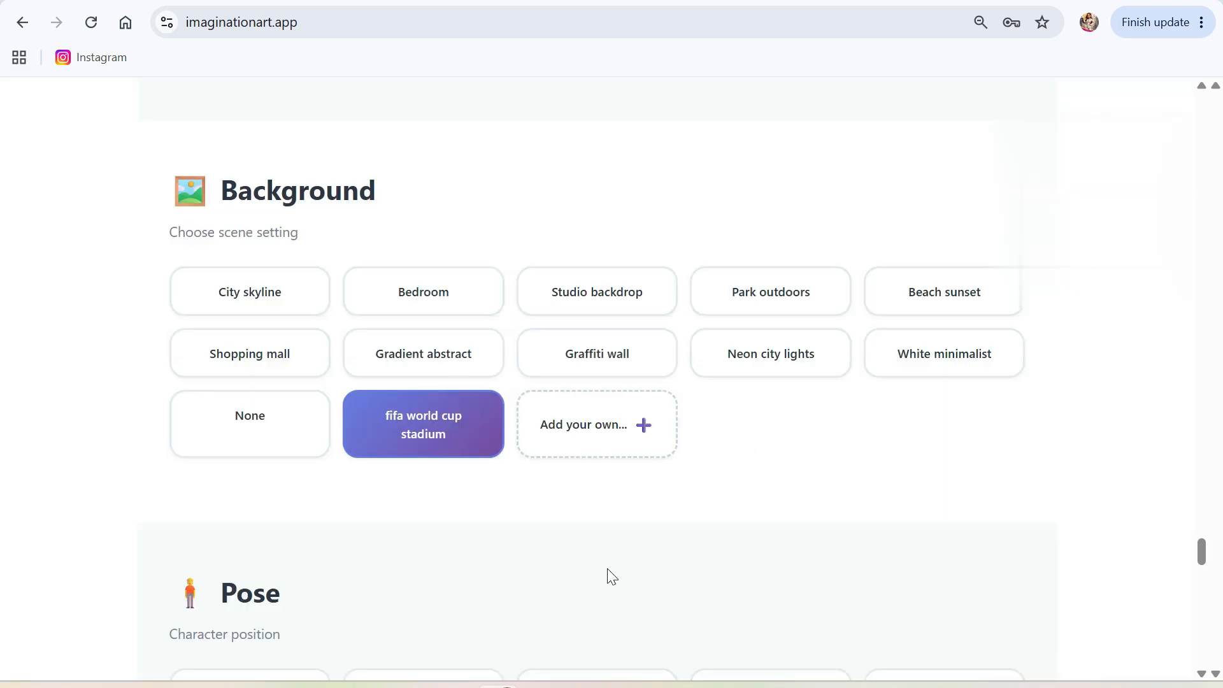
# Pick the Hand on hip tile in the Pose section.
pyautogui.scroll(-5, 548, 490)
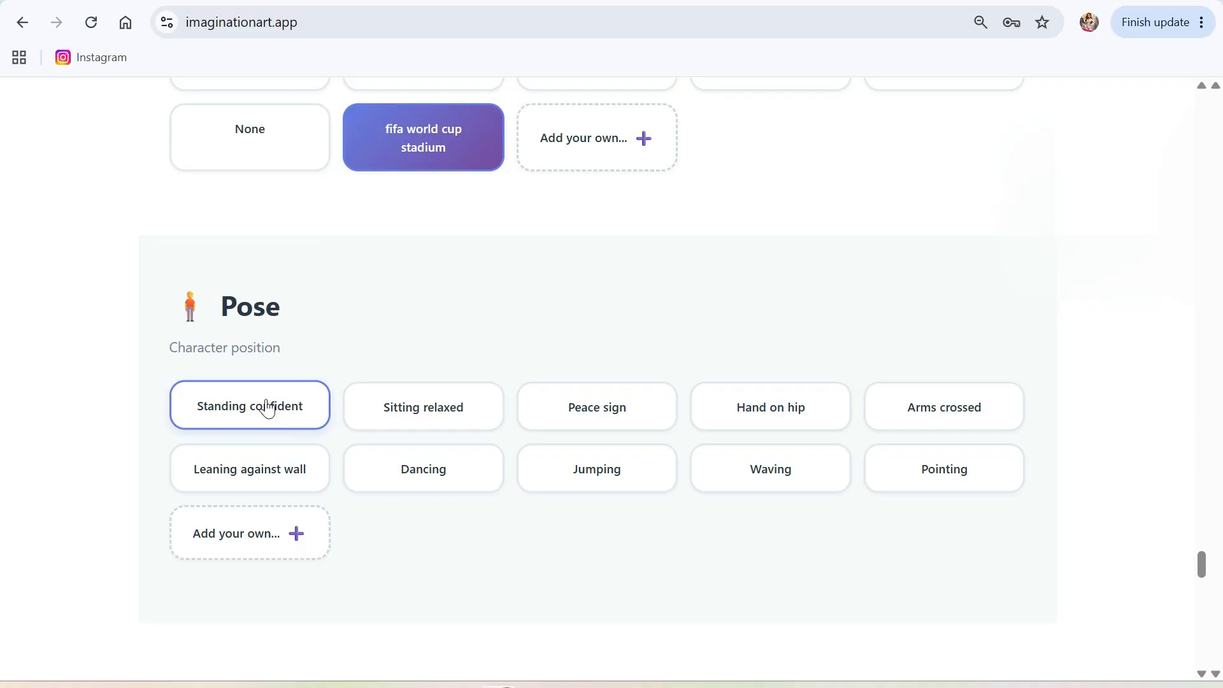
pyautogui.click(777, 410)
pyautogui.scroll(-5, 552, 507)
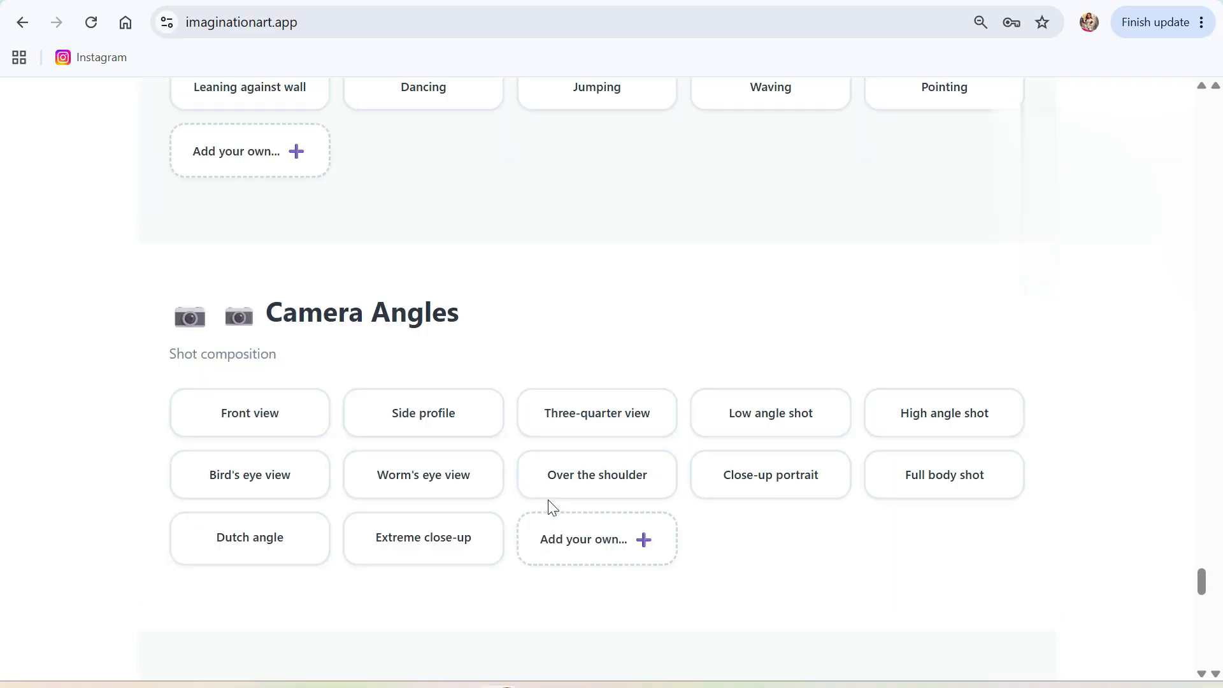
pyautogui.scroll(-4, 538, 494)
pyautogui.scroll(-2, 532, 483)
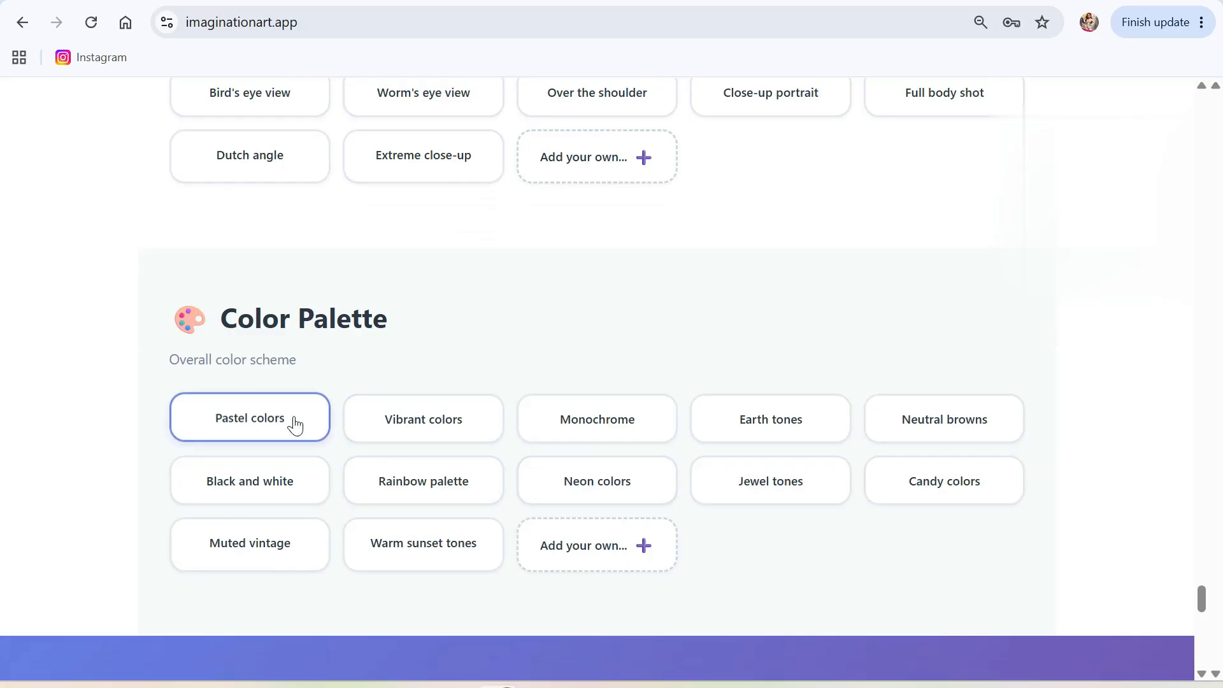
# Copy the assembled prompt and launch Generate My Image in ChatGPT.
pyautogui.scroll(-10, 618, 546)
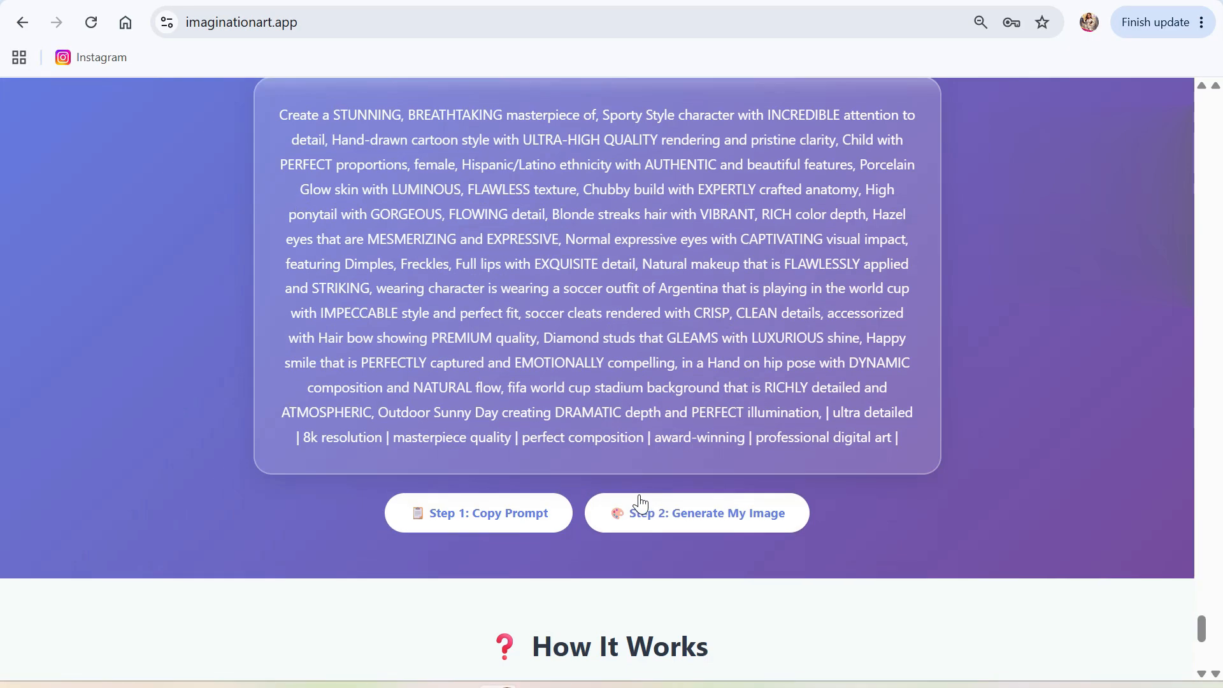
pyautogui.scroll(3, 714, 274)
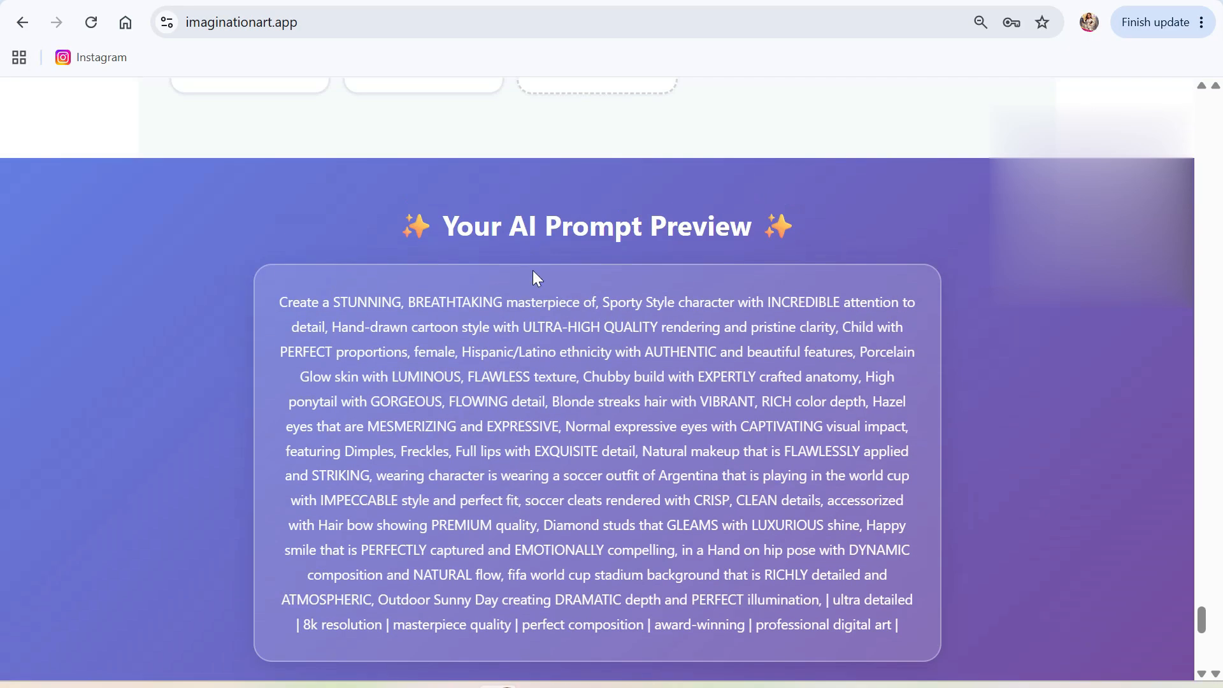
pyautogui.scroll(-3, 529, 253)
pyautogui.click(491, 507)
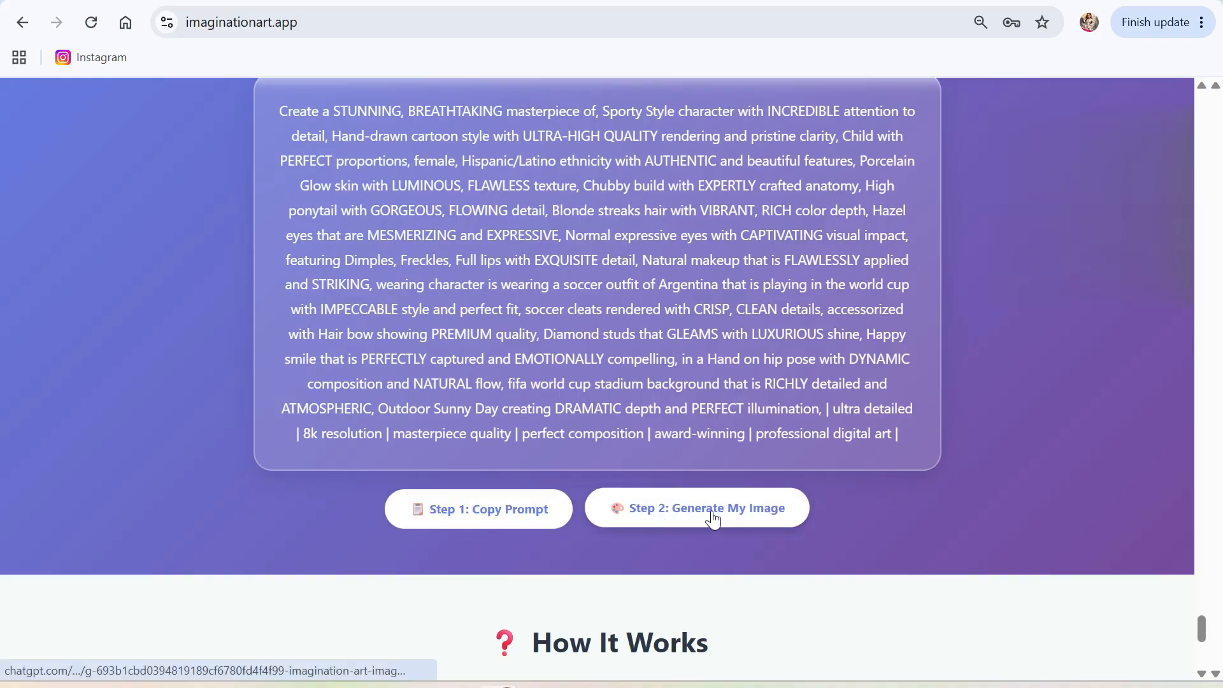
pyautogui.click(714, 515)
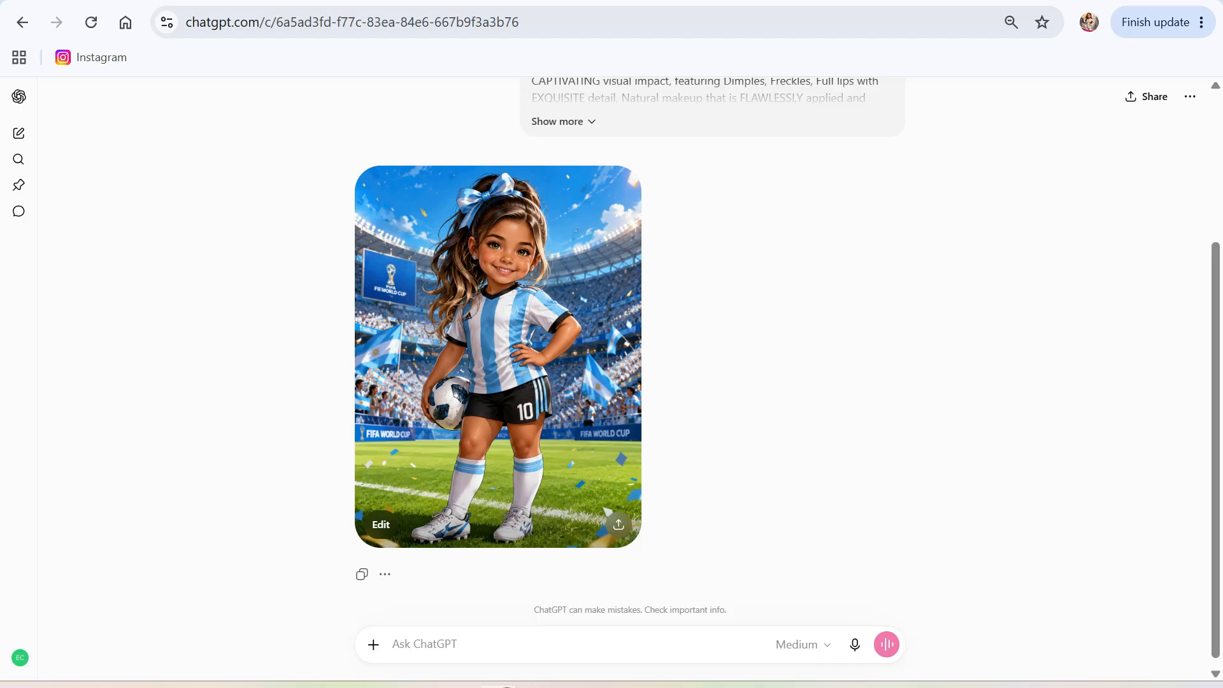
# Start a follow-up asking ChatGPT for a boy character similar in age group.
pyautogui.write('create a boy character that is simi')
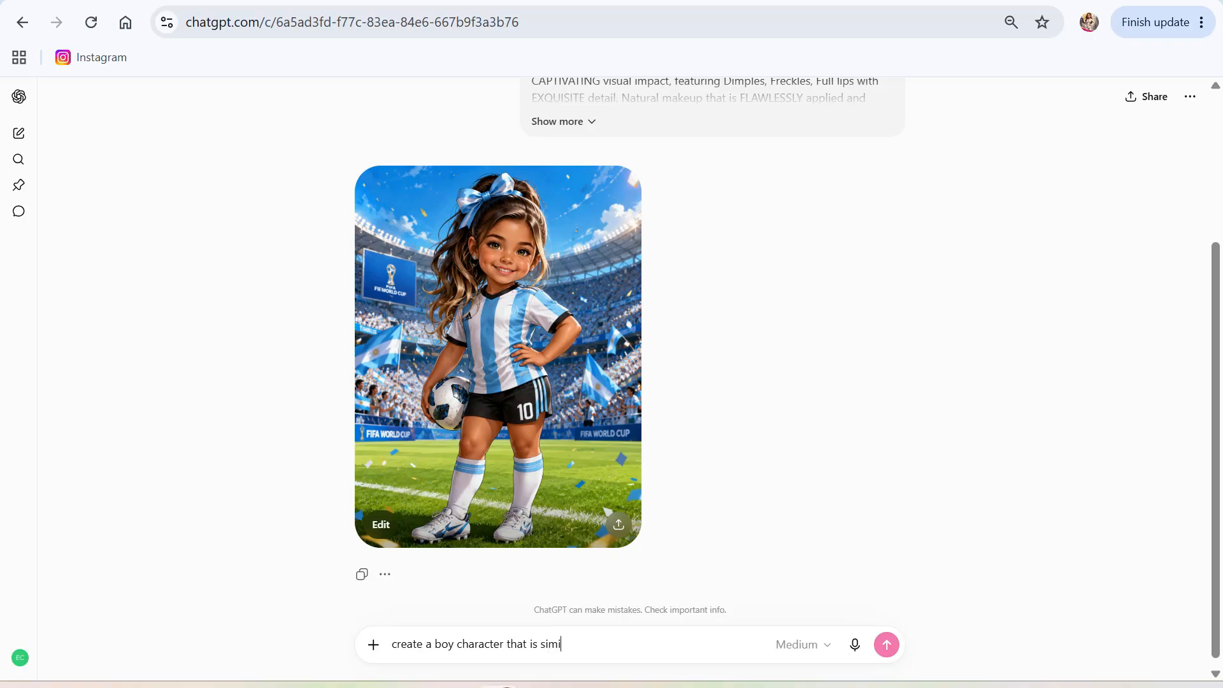
pyautogui.write('lar in age group \\as')
# Write the boy prompt: girl's skin and hair colour, blue eyes, no dimples, Spain outfit, cleats, holding her hand.
pyautogui.press('BackSpace')
pyautogui.press('BackSpace')
pyautogui.write('as the grirl int')
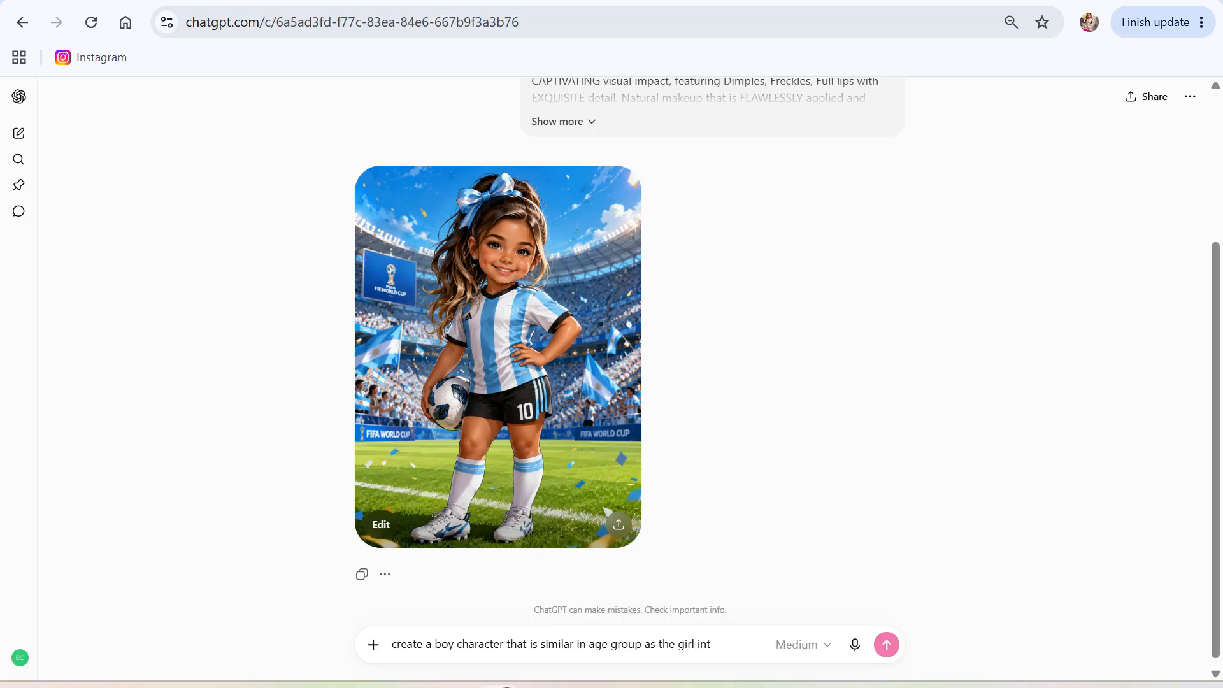
pyautogui.write(' heh e')
pyautogui.press('BackSpace')
pyautogui.press('BackSpace')
pyautogui.write('e image.')
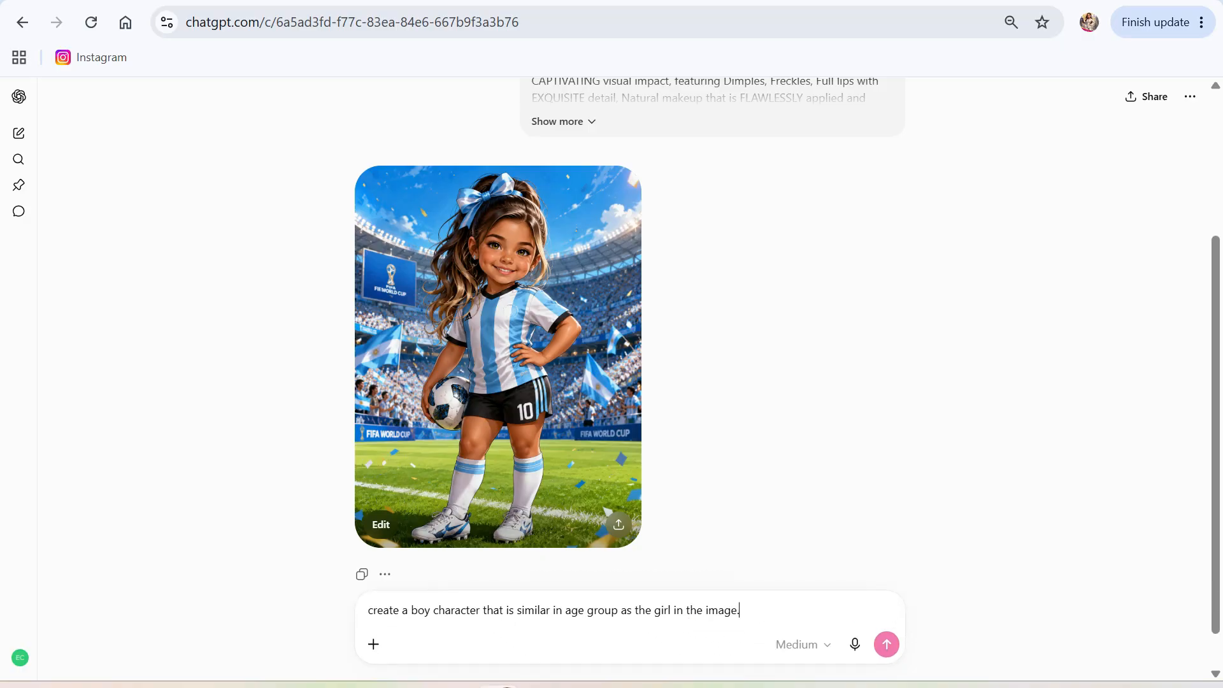
pyautogui.write(' The boy')
pyautogui.press('BackSpace')
pyautogui.press('BackSpace')
pyautogui.write('oy character will be simikr s')
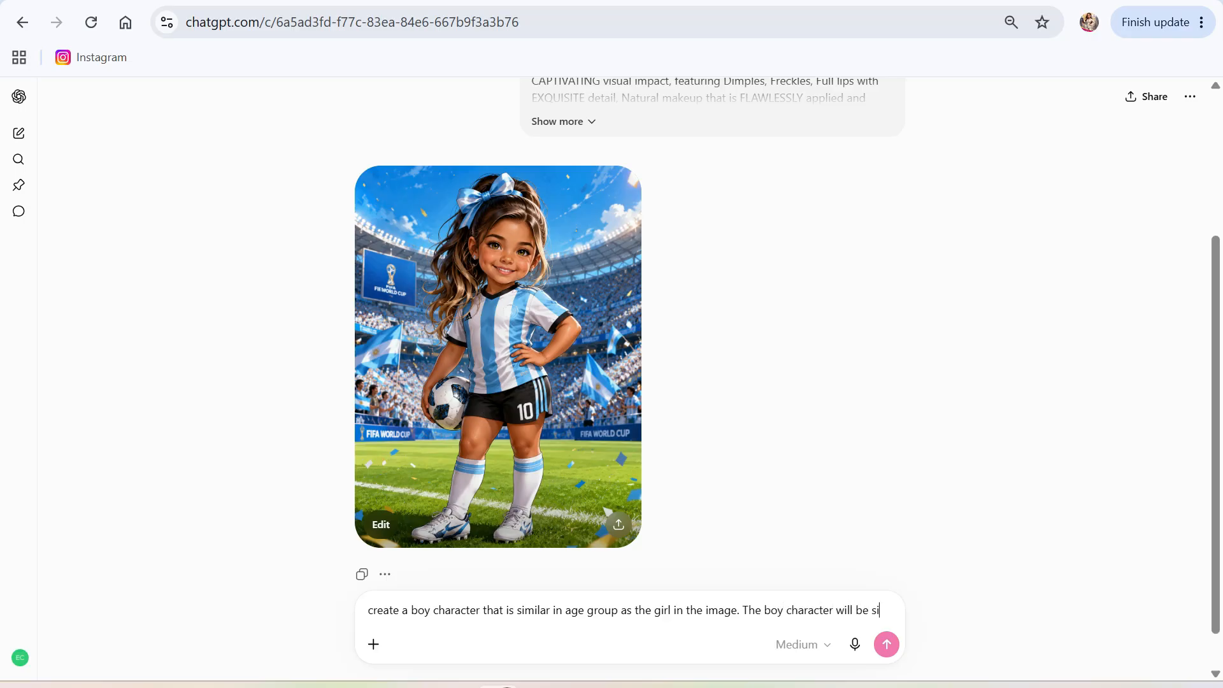
pyautogui.press('BackSpace')
pyautogui.press('BackSpace')
pyautogui.press('BackSpace')
pyautogui.press('BackSpace')
pyautogui.press('BackSpace')
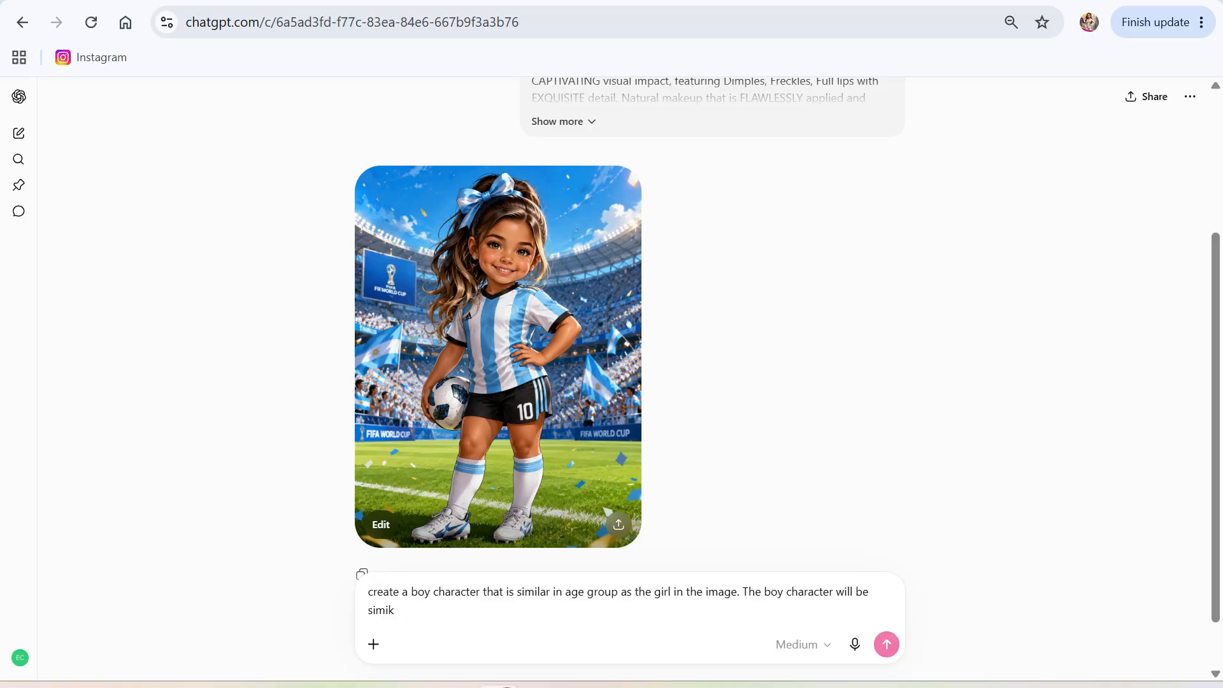
pyautogui.write('lr in skin color similar in ')
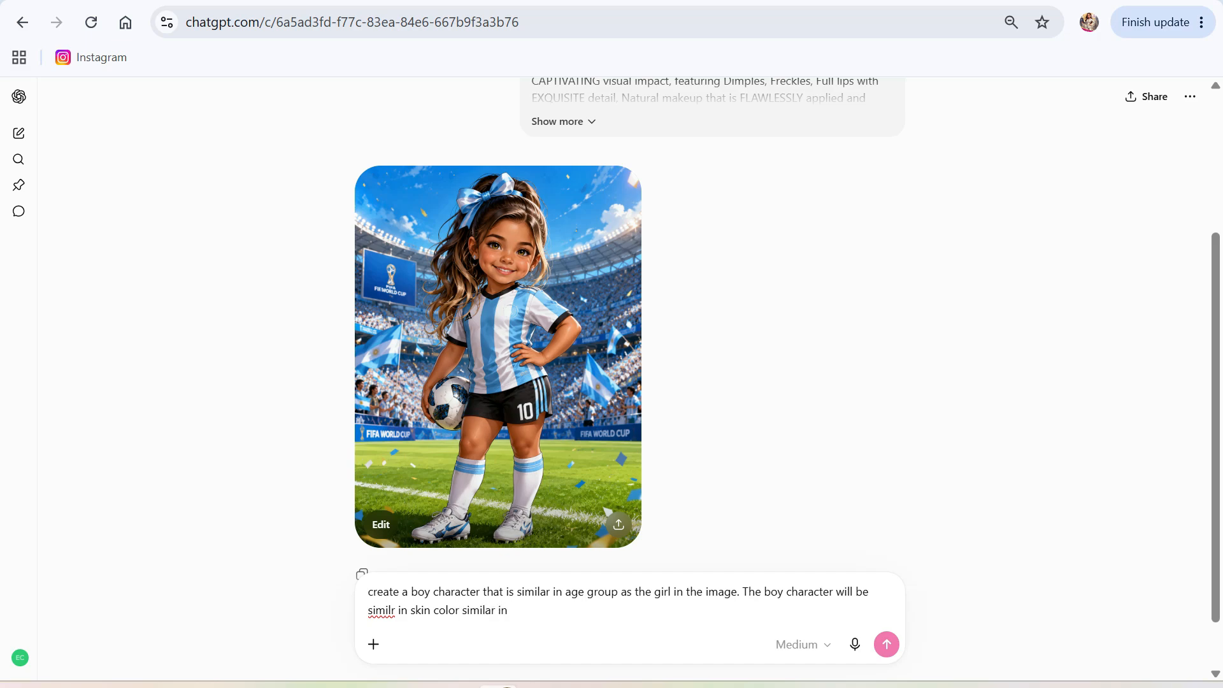
pyautogui.write('hair color. But boy will have blu')
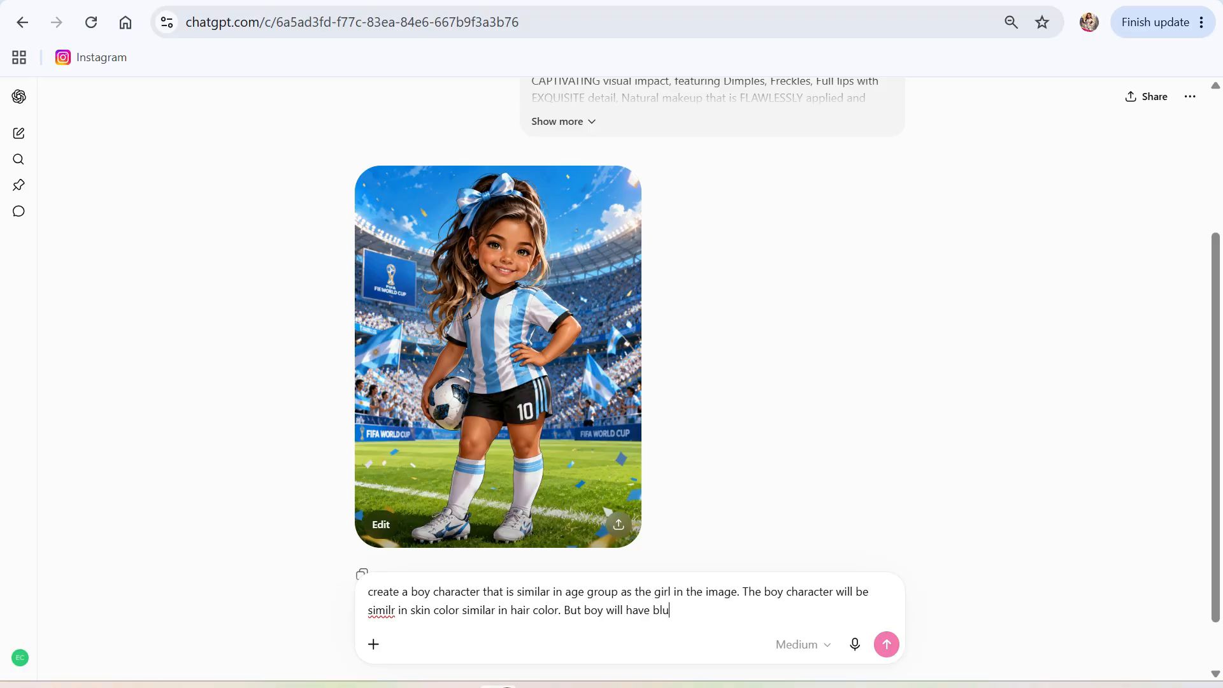
pyautogui.write('e eyes, no dimples, and wear ')
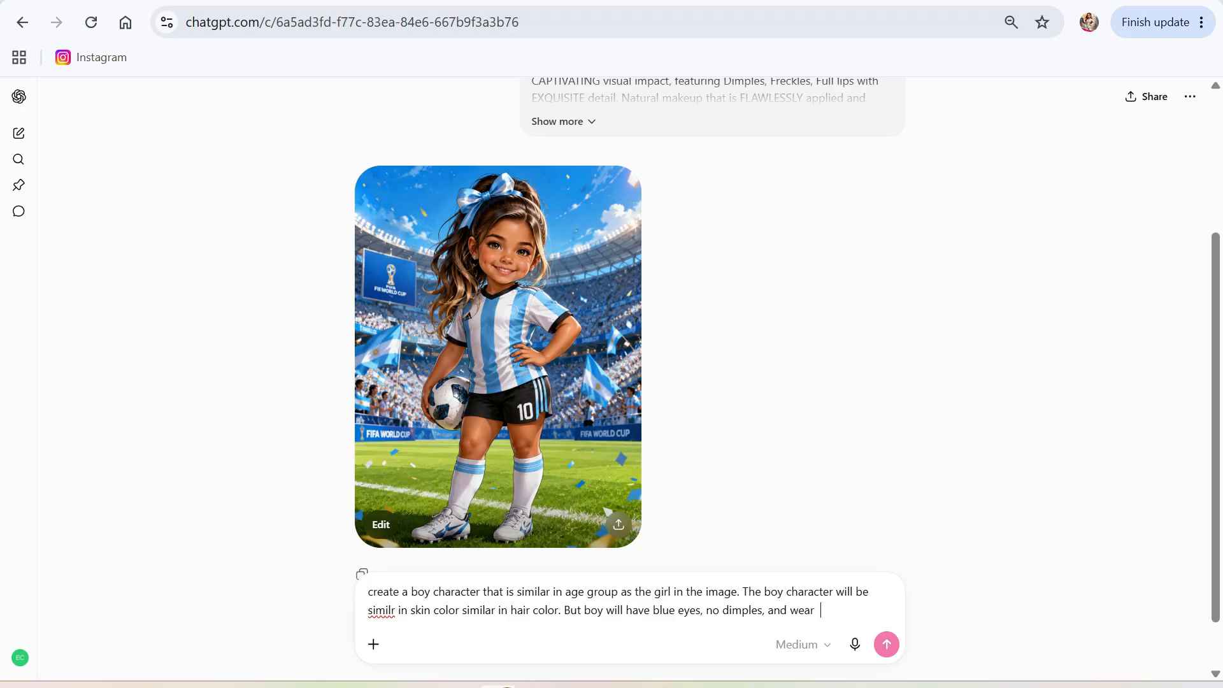
pyautogui.write(' Spain fifa soccer')
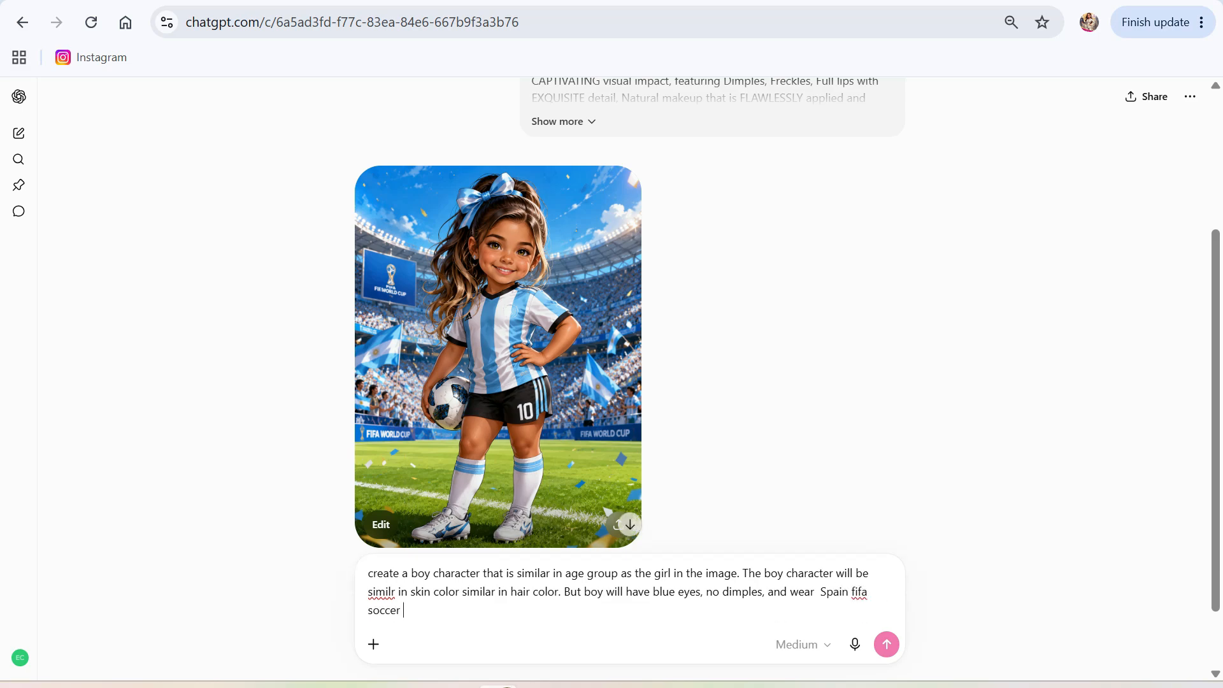
pyautogui.write('utg')
pyautogui.write('also')
pyautogui.write(' wearing ')
pyautogui.write('soccer cleats')
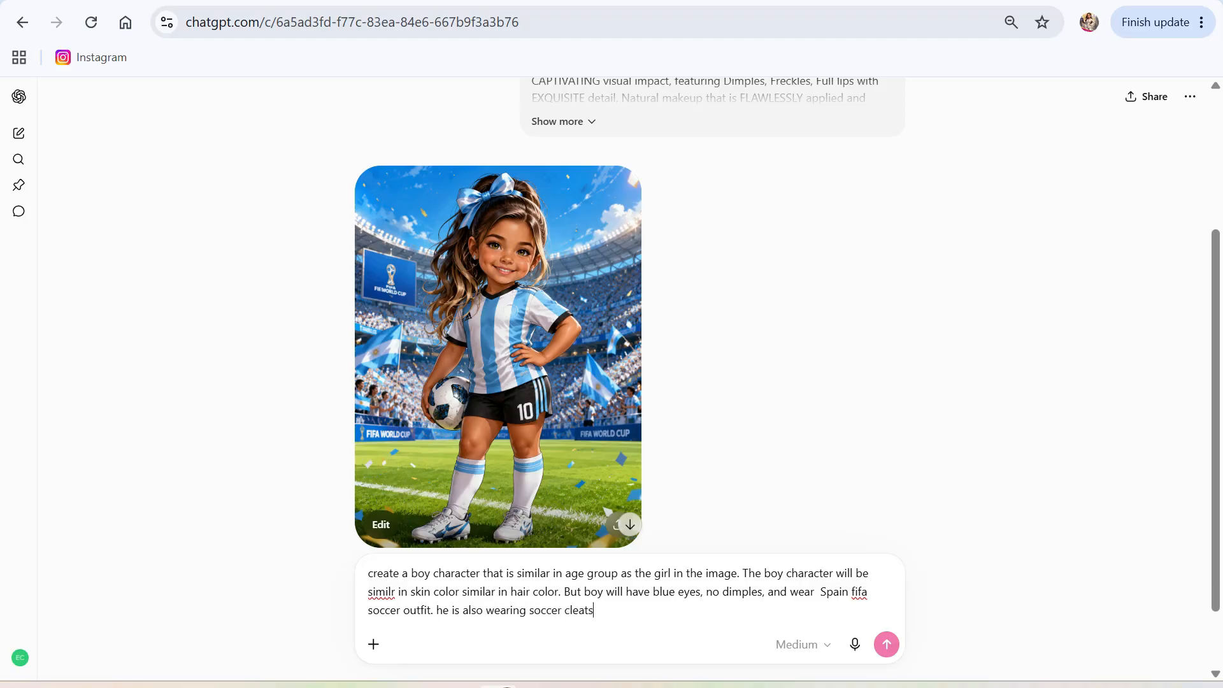
pyautogui.write(', an')
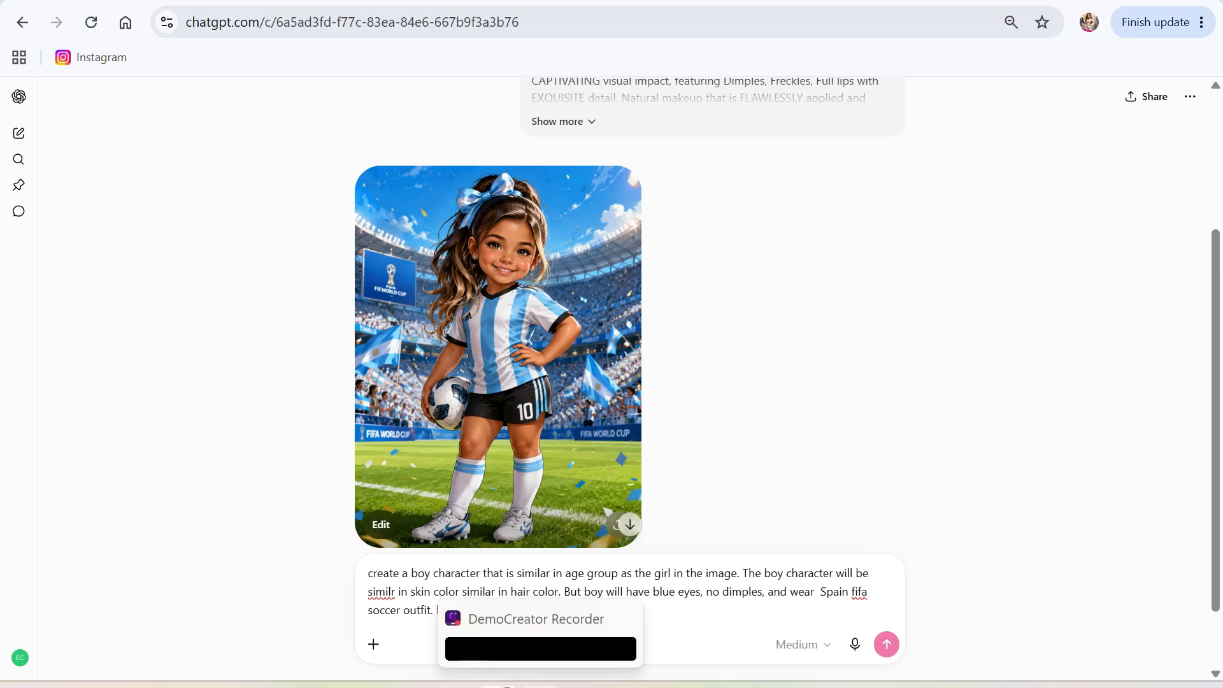
pyautogui.write('d is holding hands with ')
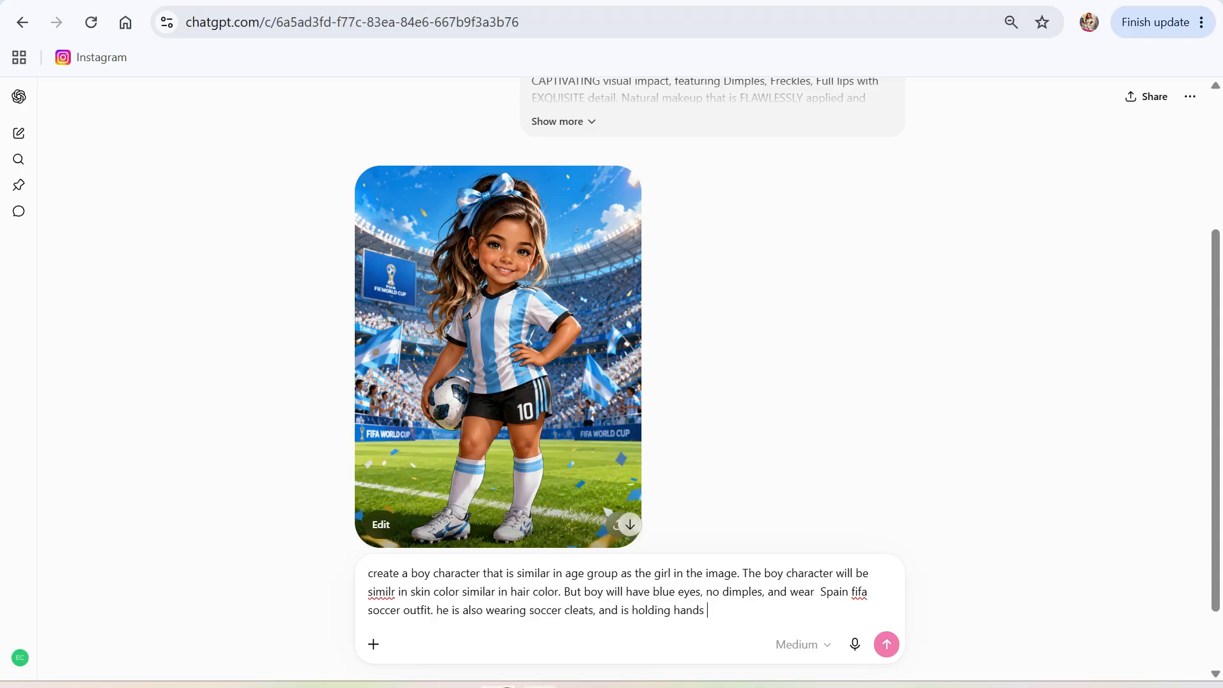
pyautogui.write('the girl character. AEach')
# Finish the prompt with the same height and Spain-flag fans behind, and send it.
pyautogui.press('BackSpace')
pyautogui.press('BackSpace')
pyautogui.press('BackSpace')
pyautogui.press('BackSpace')
pyautogui.write('he')
pyautogui.press('BackSpace')
pyautogui.press('BackSpace')
pyautogui.write('the b')
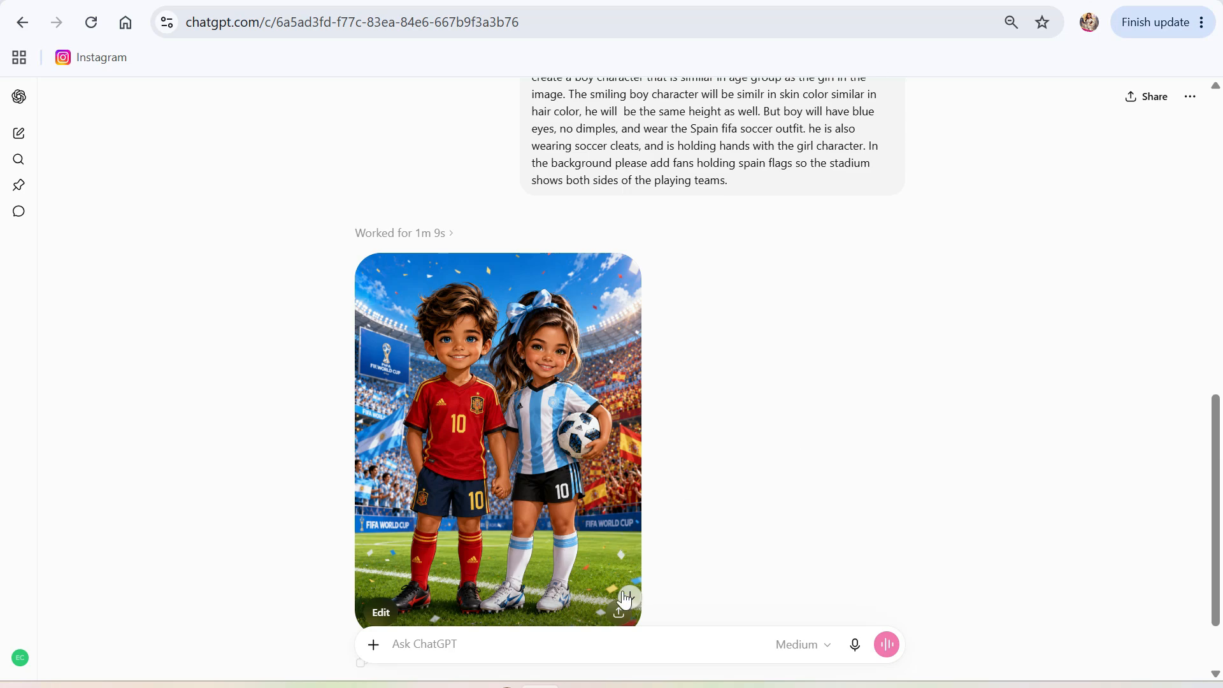
# Download the generated boy-and-girl image as a PNG and open a new browser tab.
pyautogui.click(554, 470)
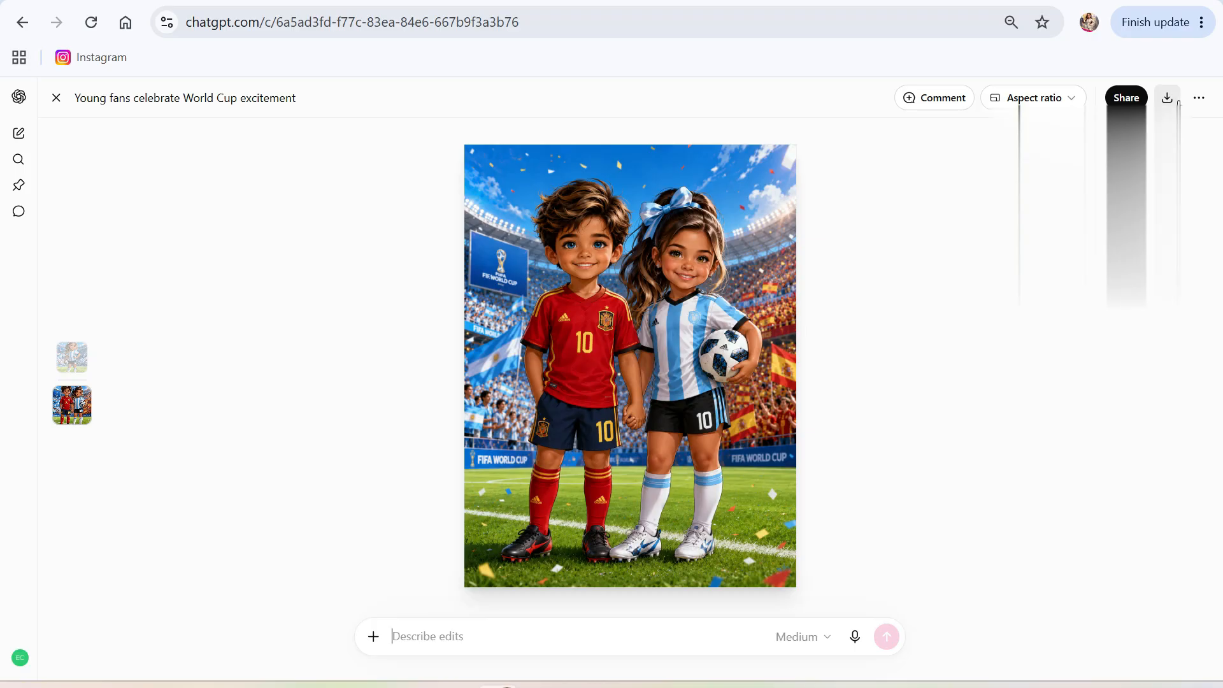
pyautogui.click(1168, 97)
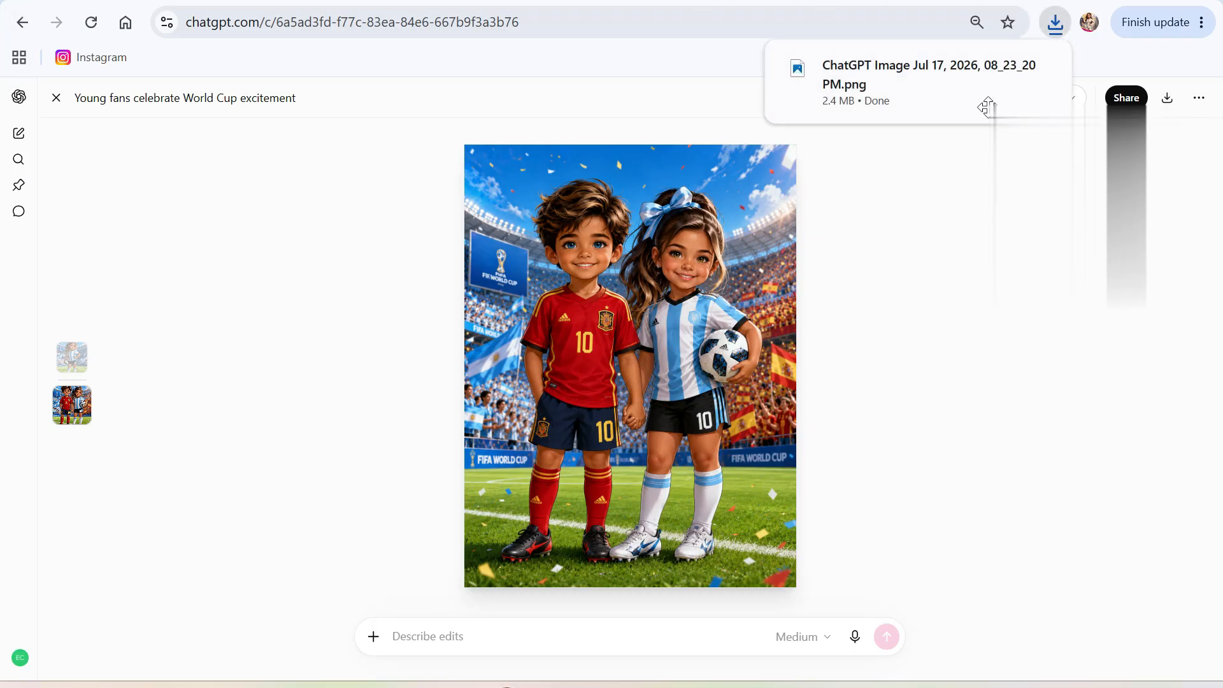
pyautogui.hotkey('ctrl', 't')
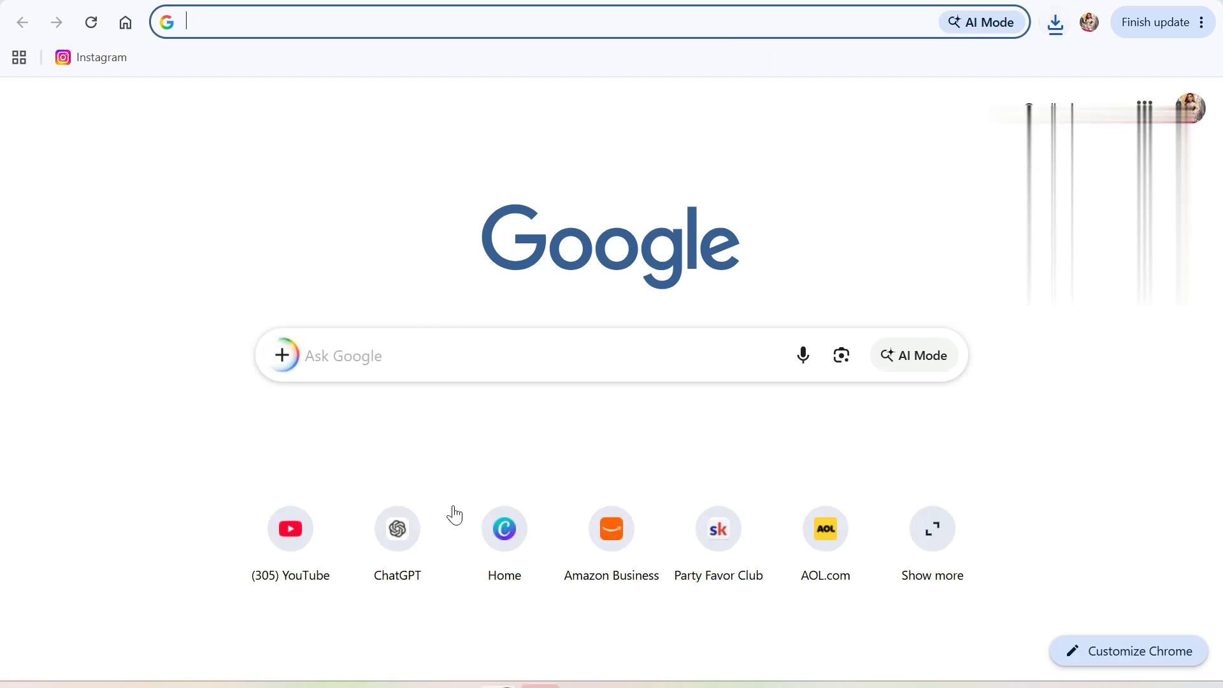
# Create a blank Instagram Post (4:5) design in Canva and show the Uploads panel.
pyautogui.click(487, 526)
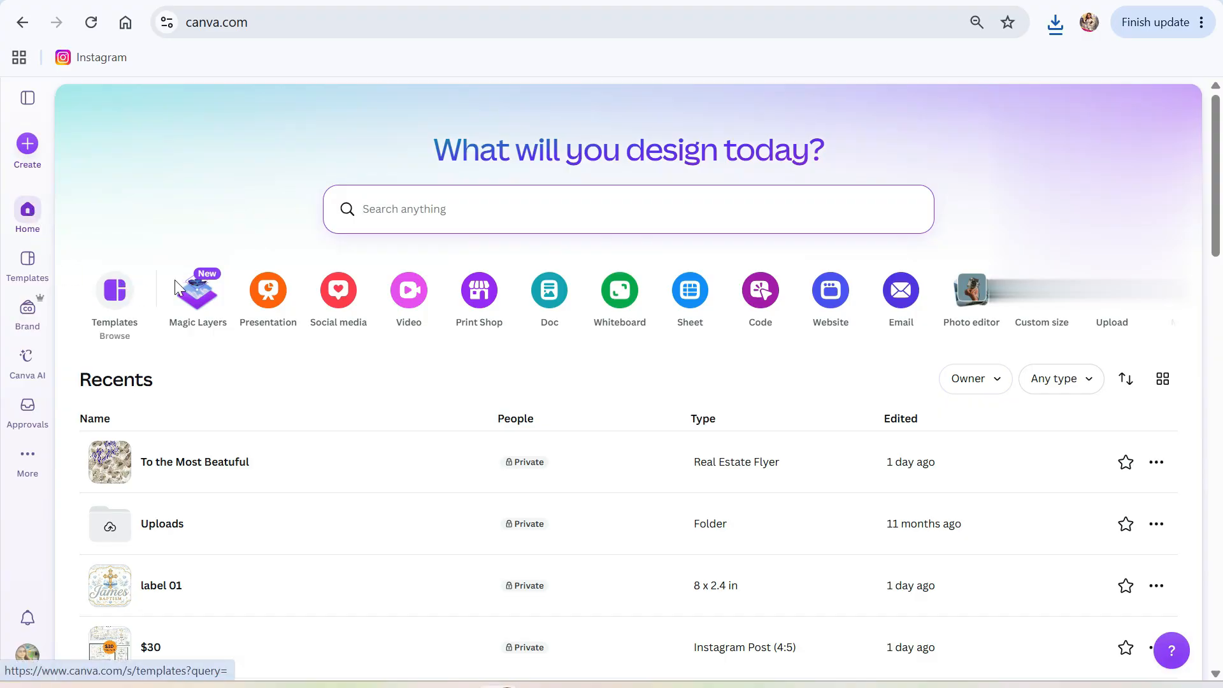
pyautogui.click(338, 295)
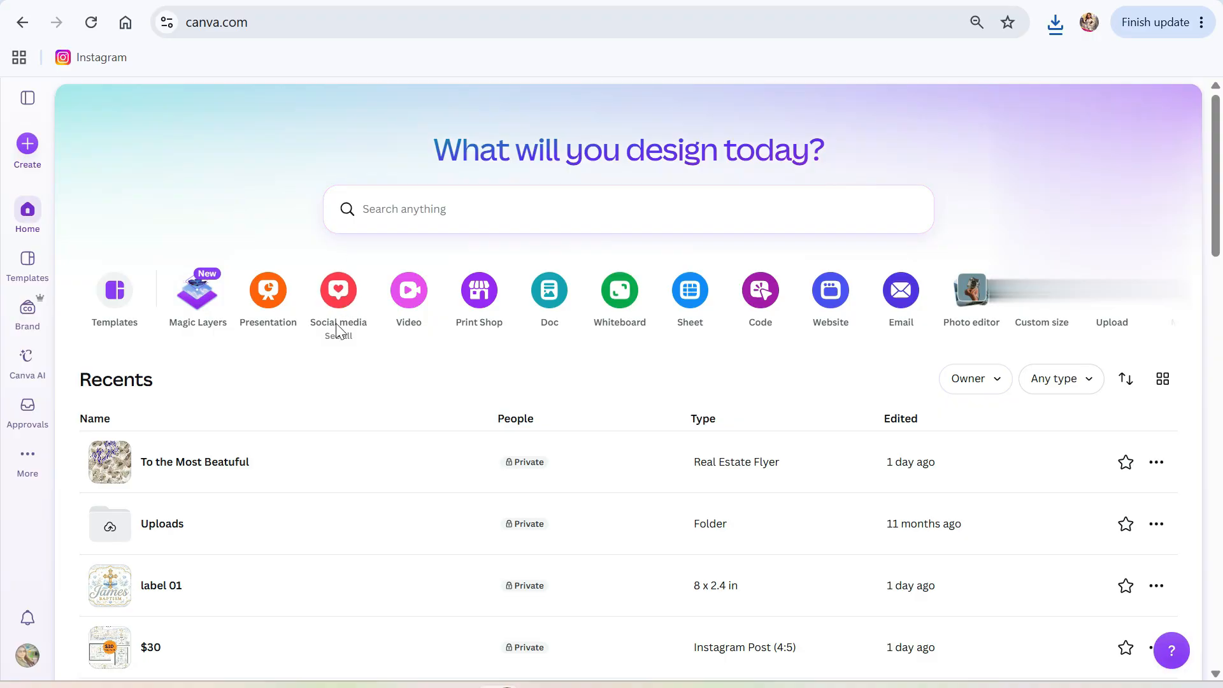
pyautogui.click(339, 320)
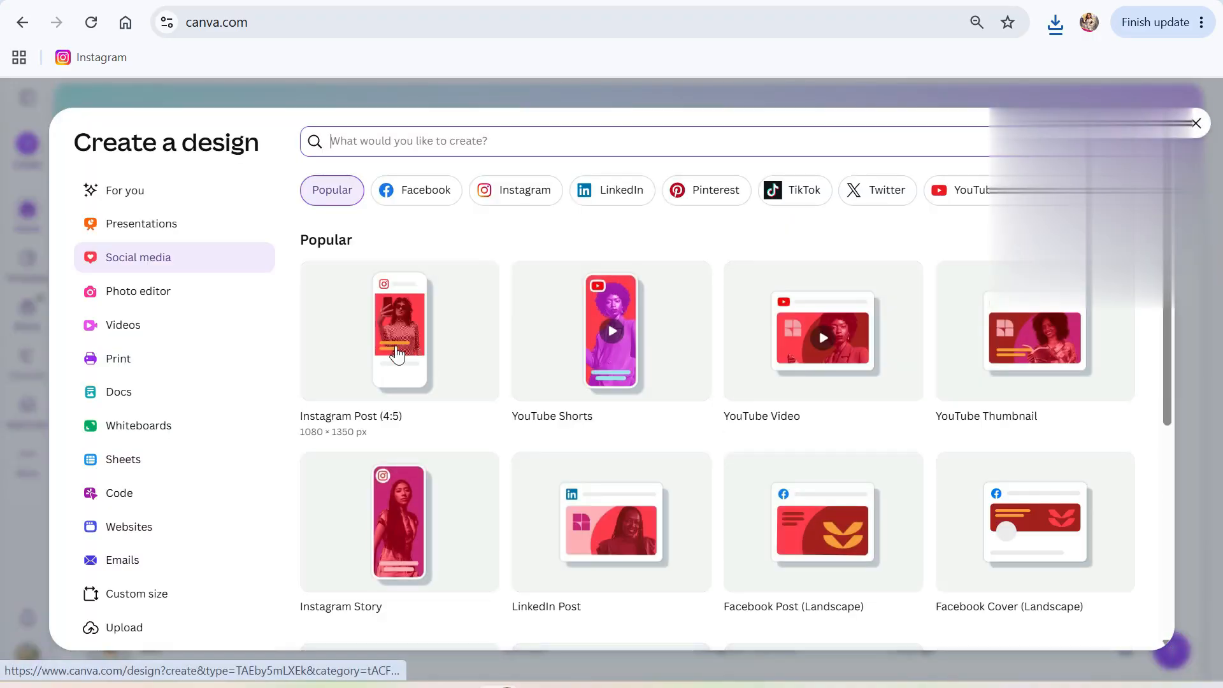
pyautogui.click(396, 355)
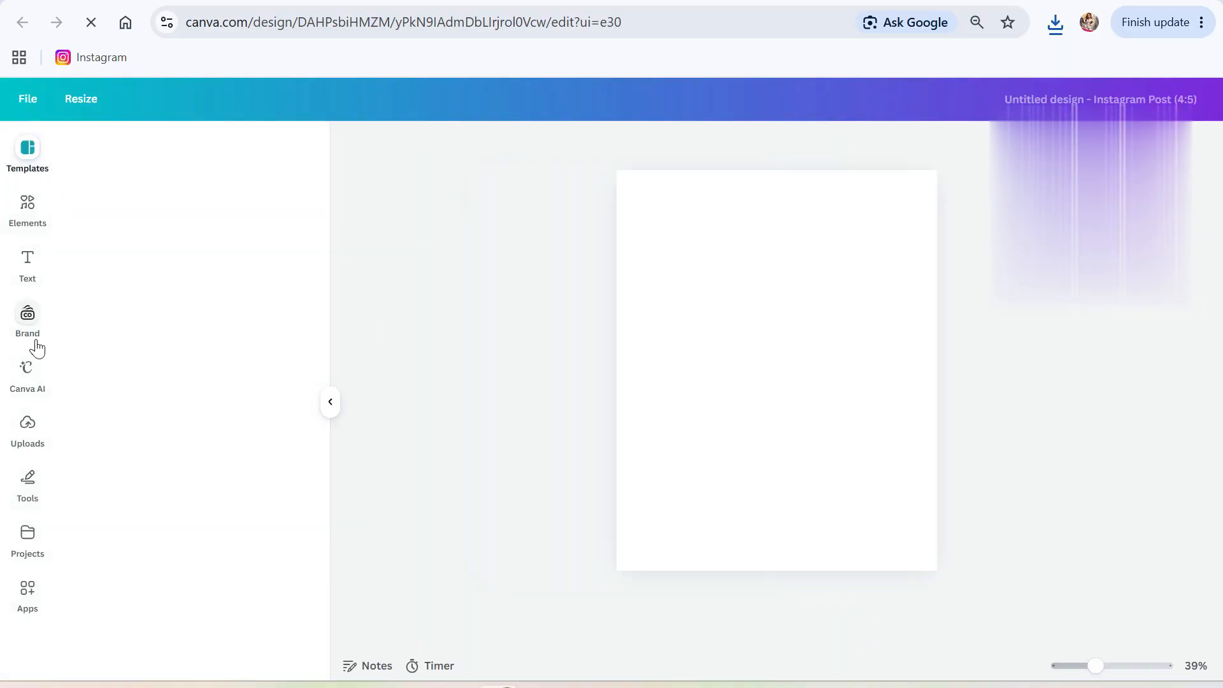
pyautogui.click(31, 425)
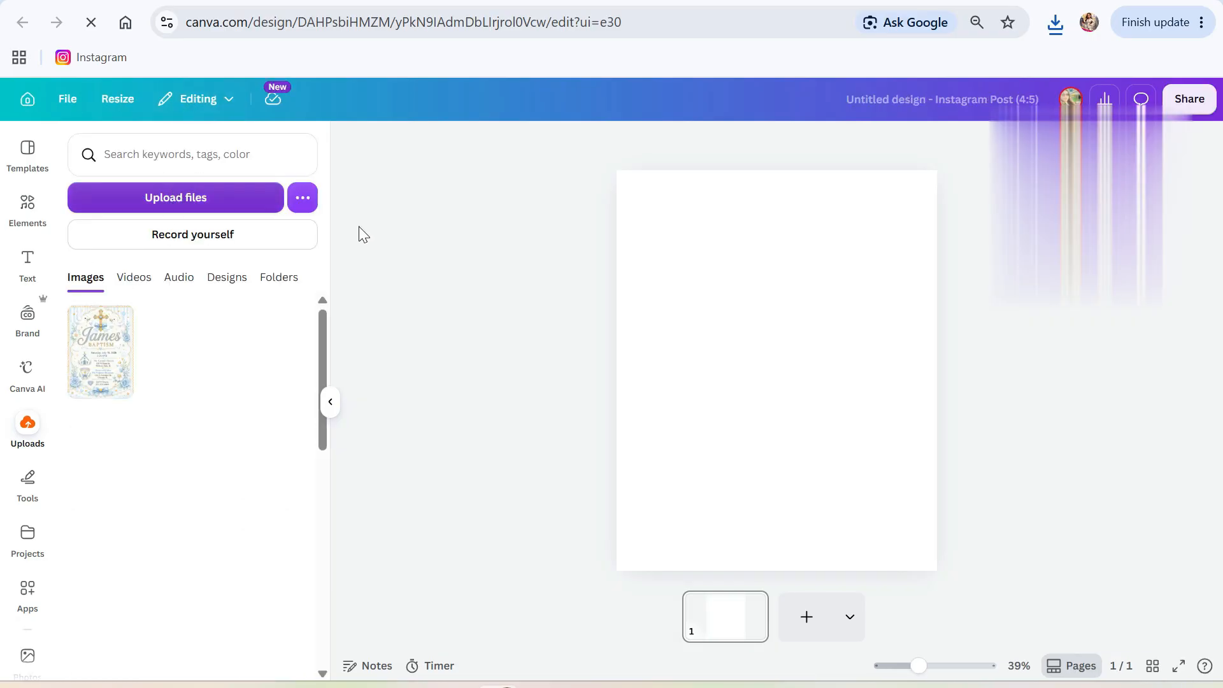
# Upload the downloaded ChatGPT image PNG from the Downloads folder.
pyautogui.click(178, 203)
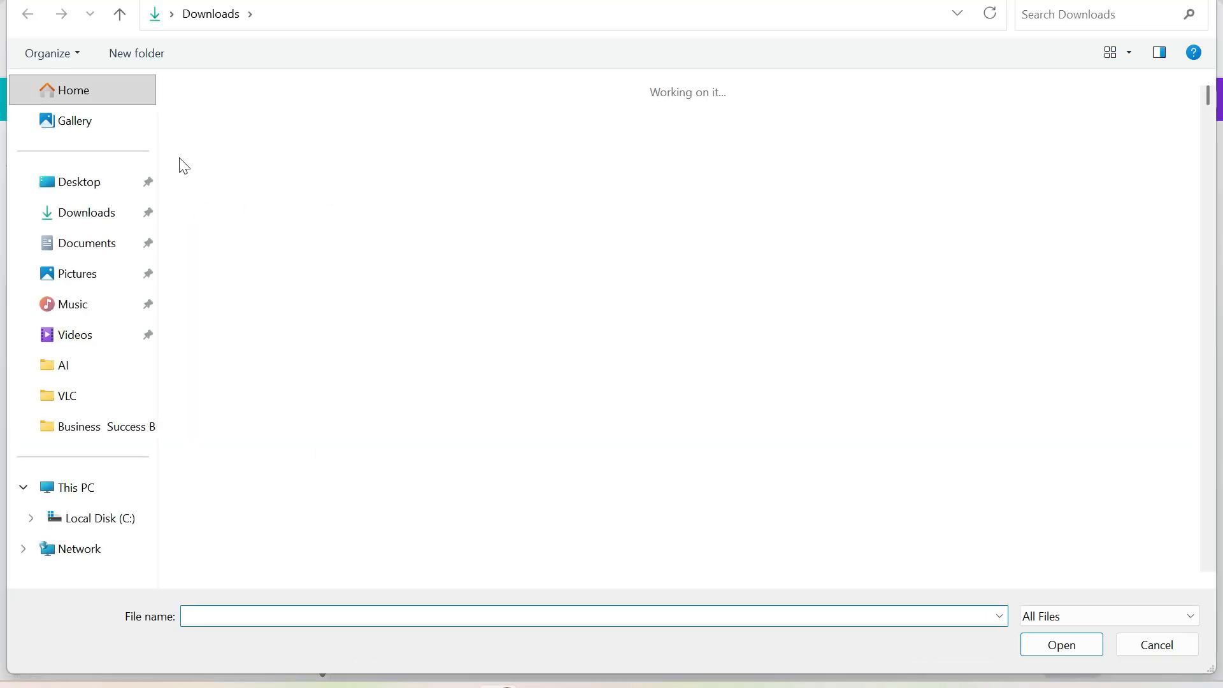
pyautogui.click(216, 126)
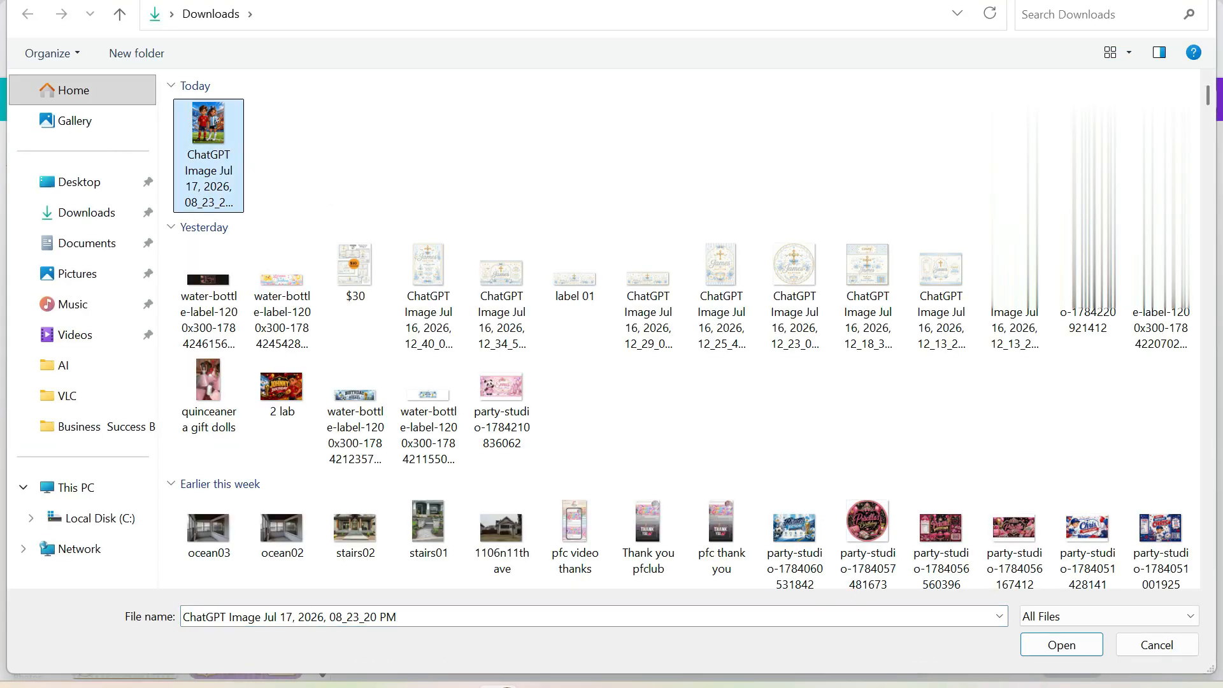
pyautogui.click(1038, 645)
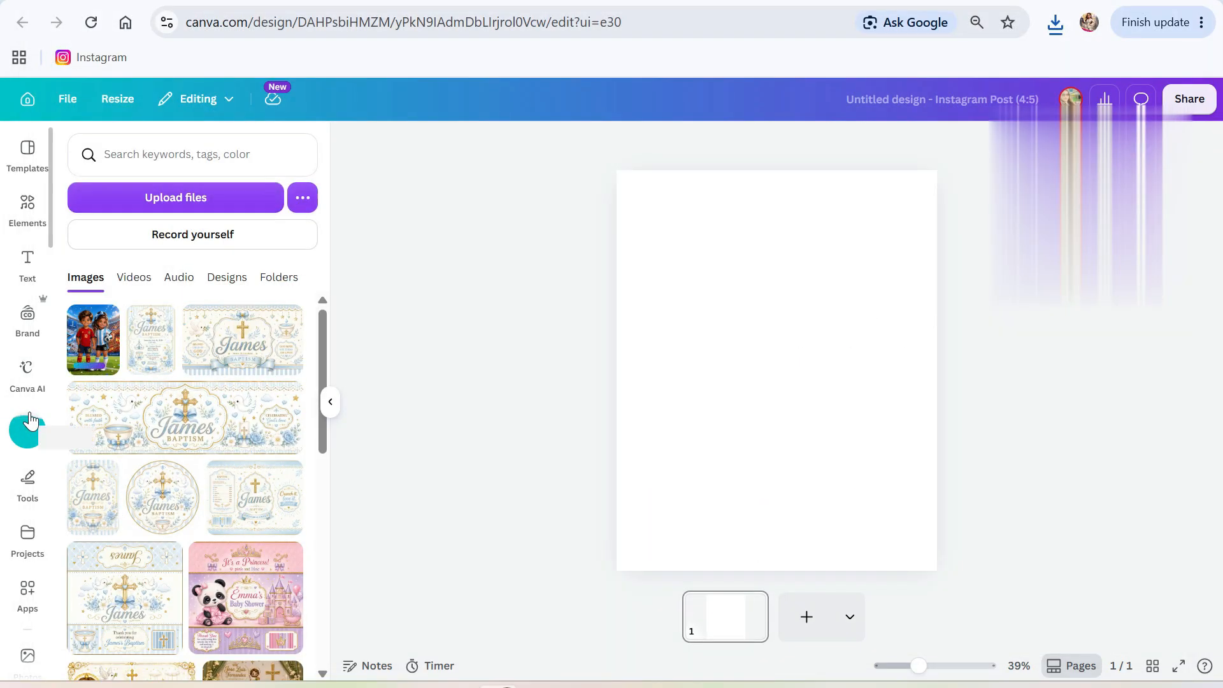
# Place the boy-and-girl soccer image on the page and sharpen it with Upscale.
pyautogui.moveTo(90, 355); pyautogui.dragTo(694, 271)
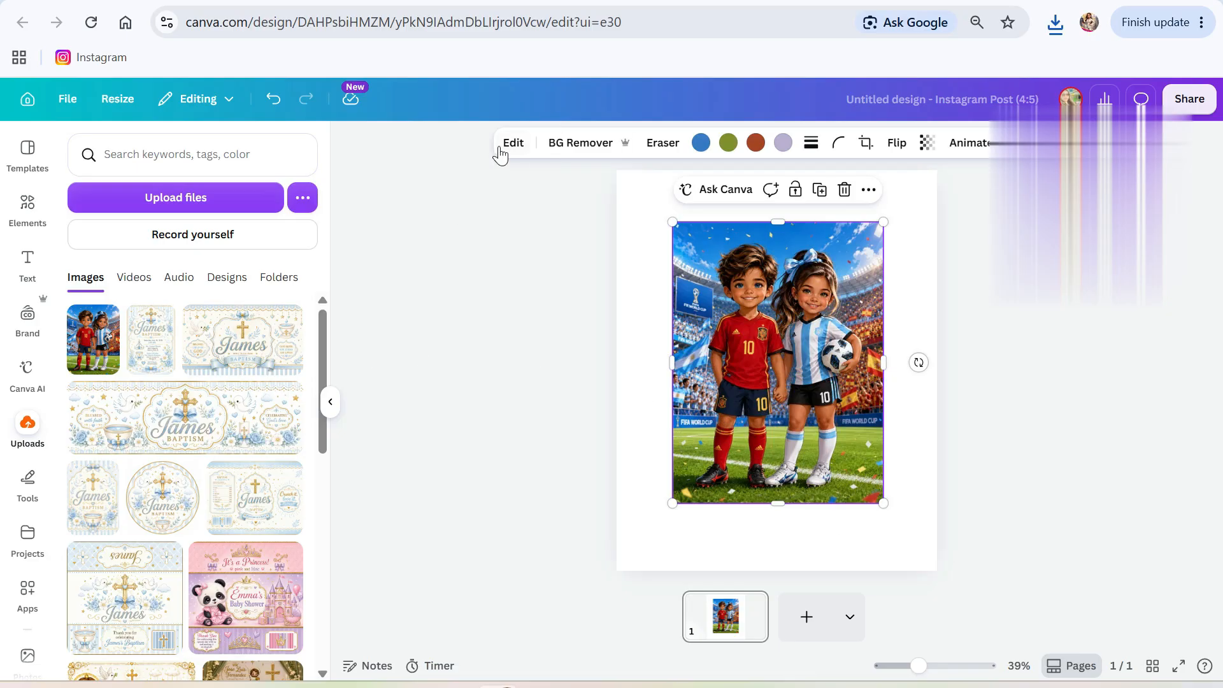
pyautogui.click(503, 146)
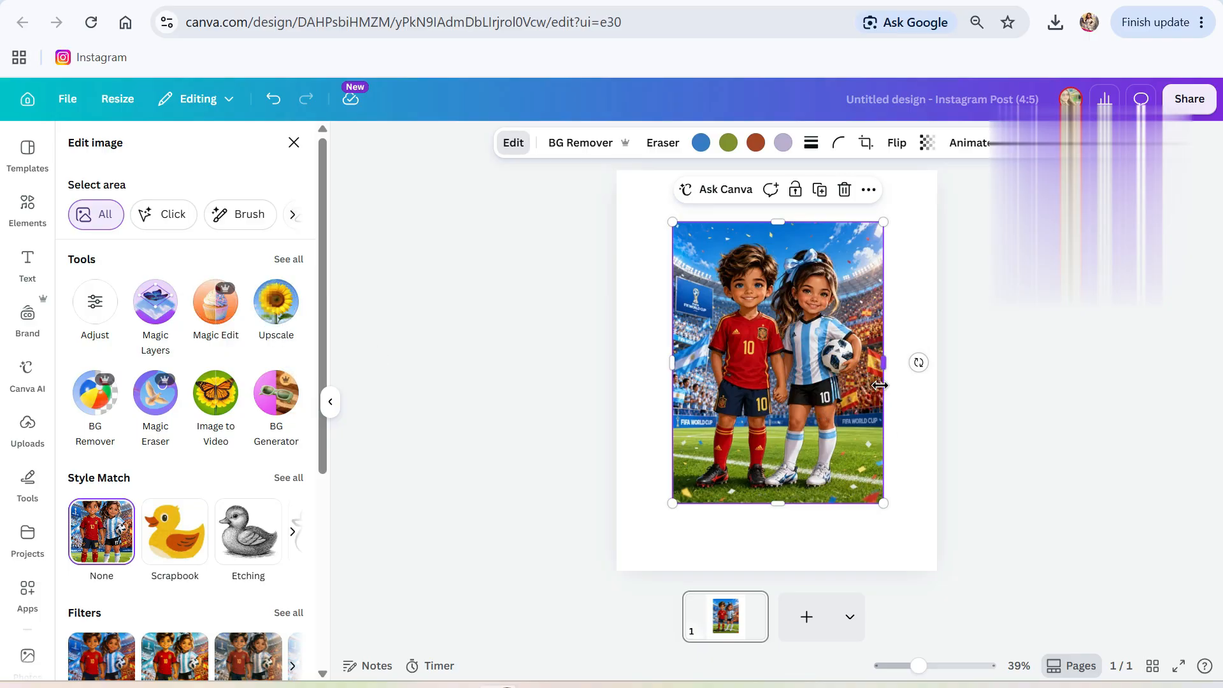
pyautogui.moveTo(921, 668); pyautogui.dragTo(985, 645)
pyautogui.scroll(3, 851, 525)
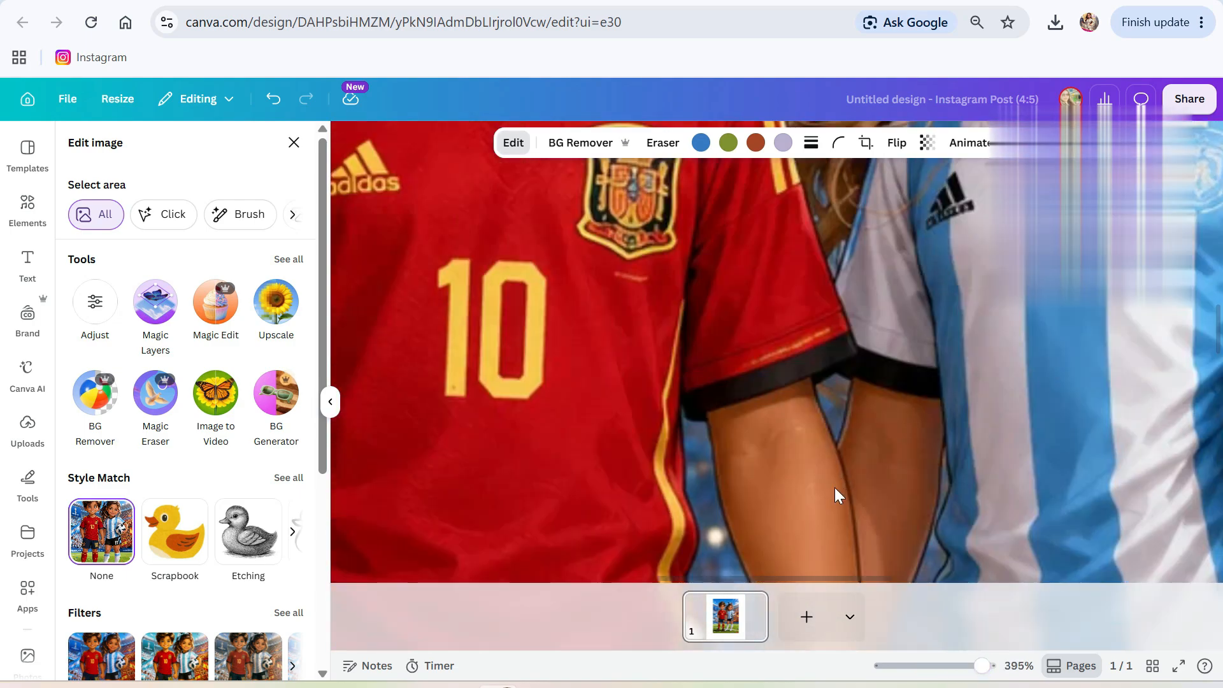
pyautogui.scroll(8, 828, 496)
pyautogui.scroll(-3, 818, 503)
pyautogui.scroll(-5, 819, 506)
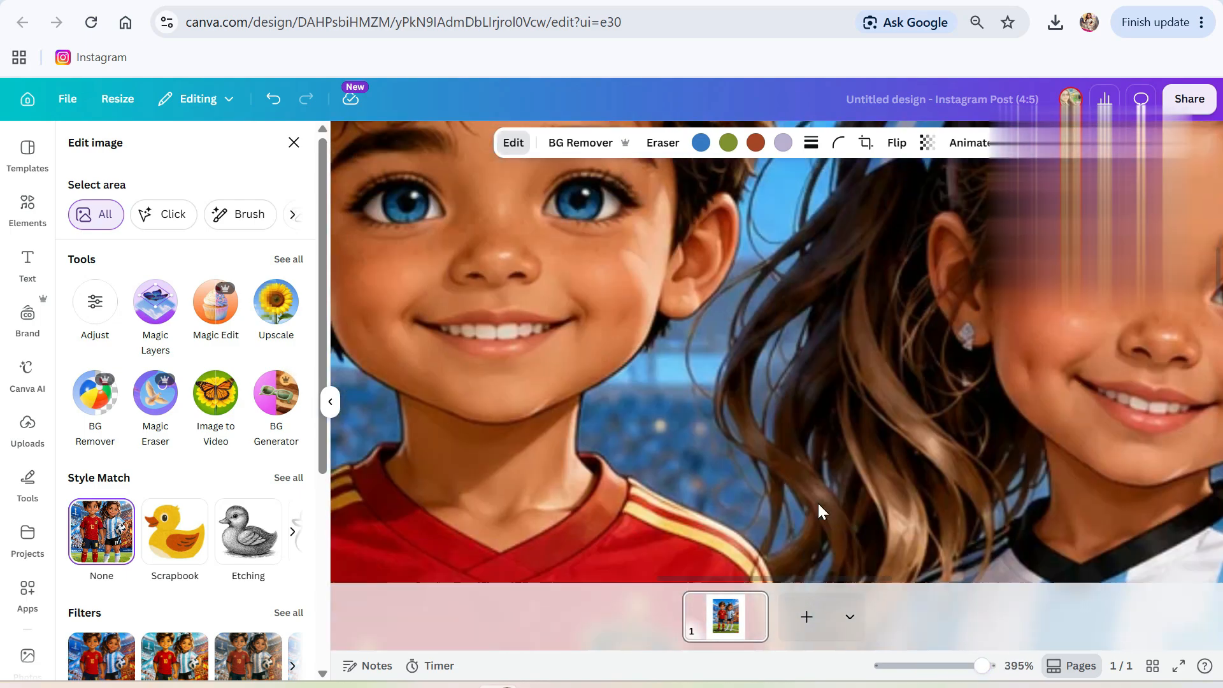
pyautogui.scroll(4, 818, 507)
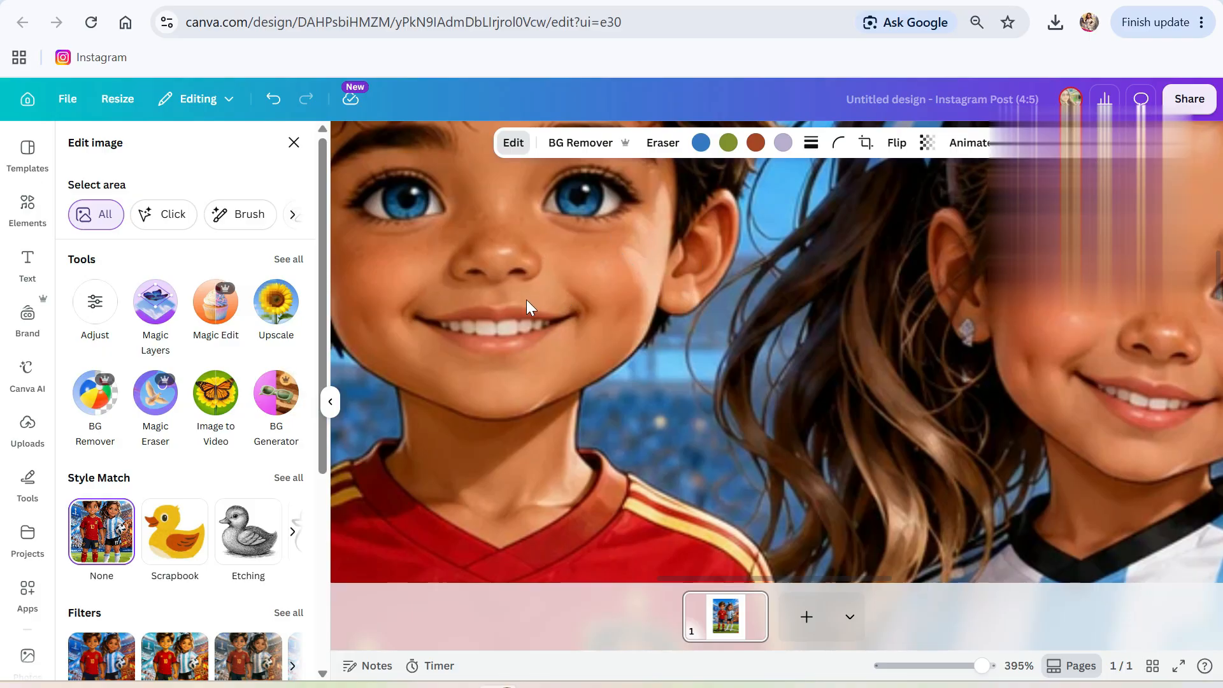
pyautogui.click(284, 302)
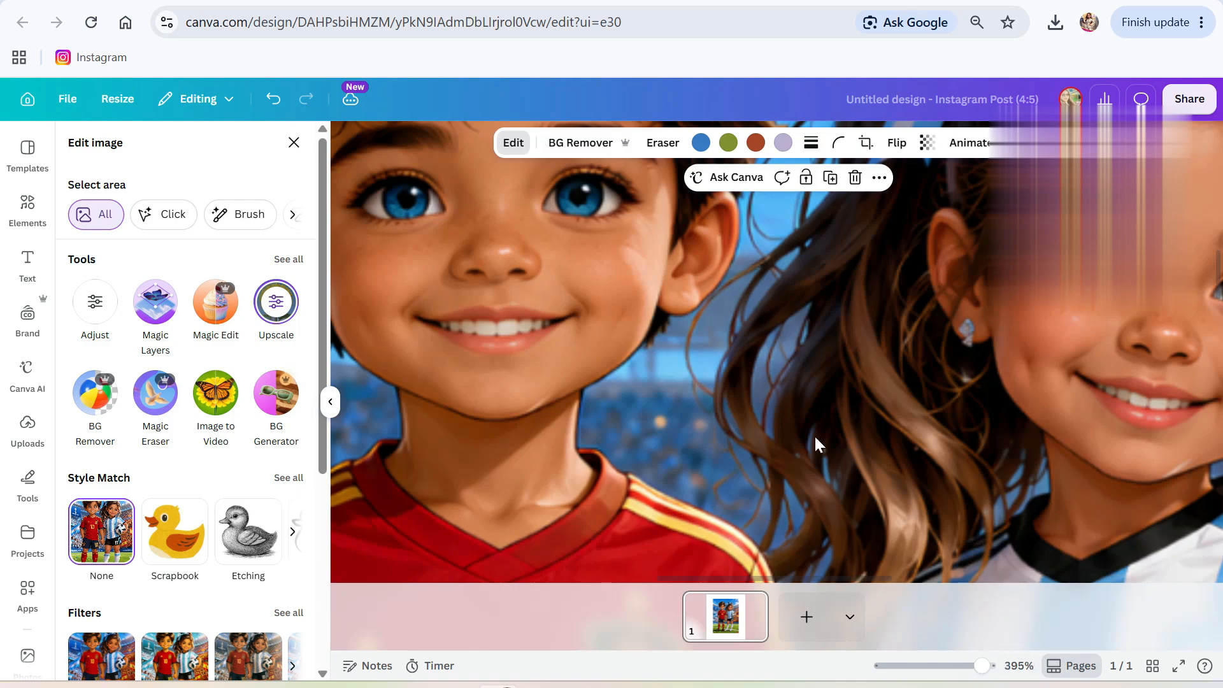
pyautogui.moveTo(982, 666); pyautogui.dragTo(941, 666)
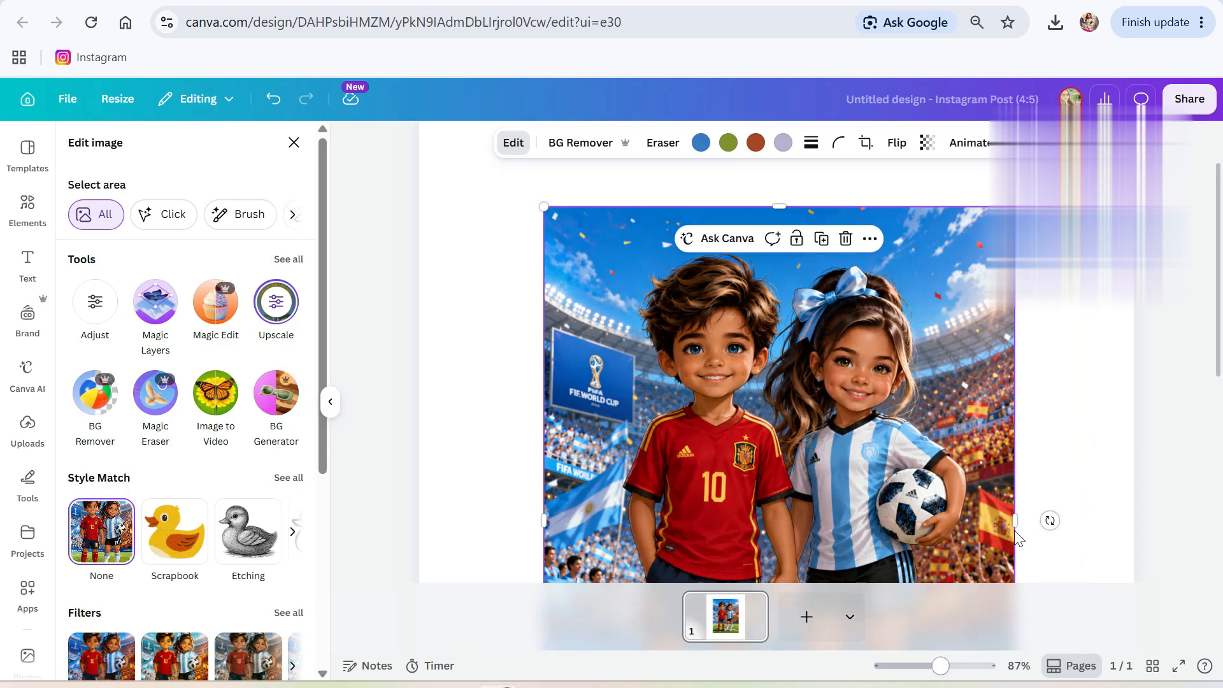
# Enlarge the soccer image and centre it horizontally on the page.
pyautogui.click(1023, 429)
pyautogui.click(860, 428)
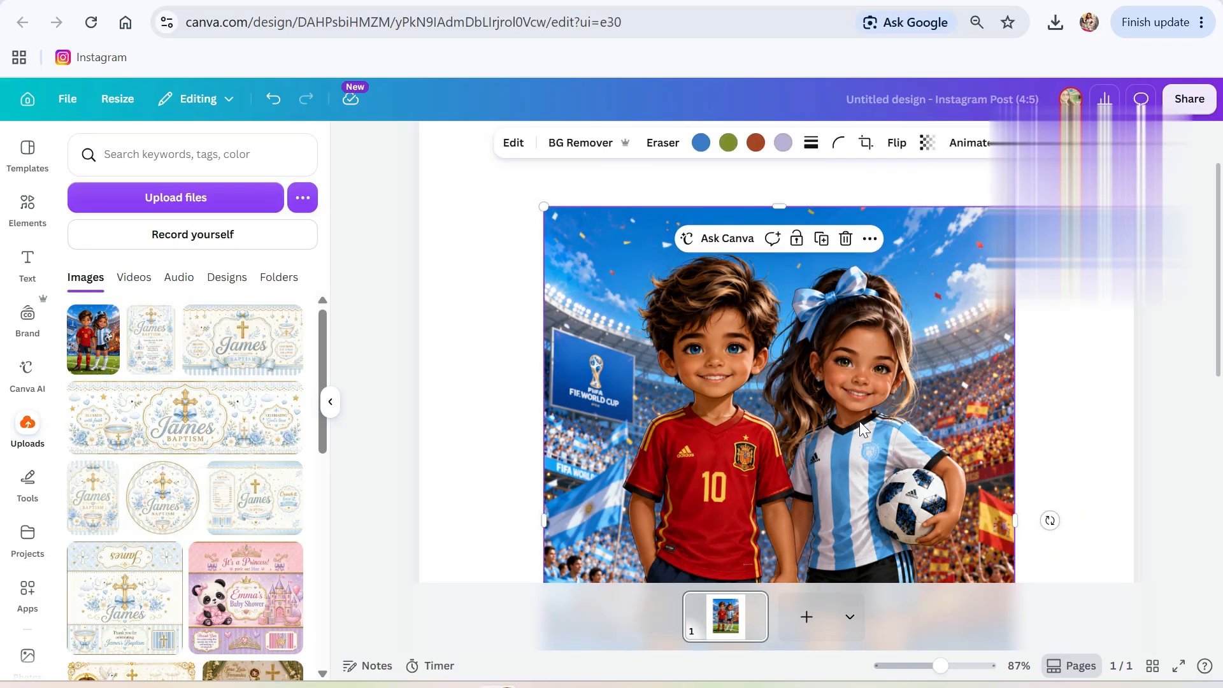
pyautogui.moveTo(965, 664); pyautogui.dragTo(991, 663)
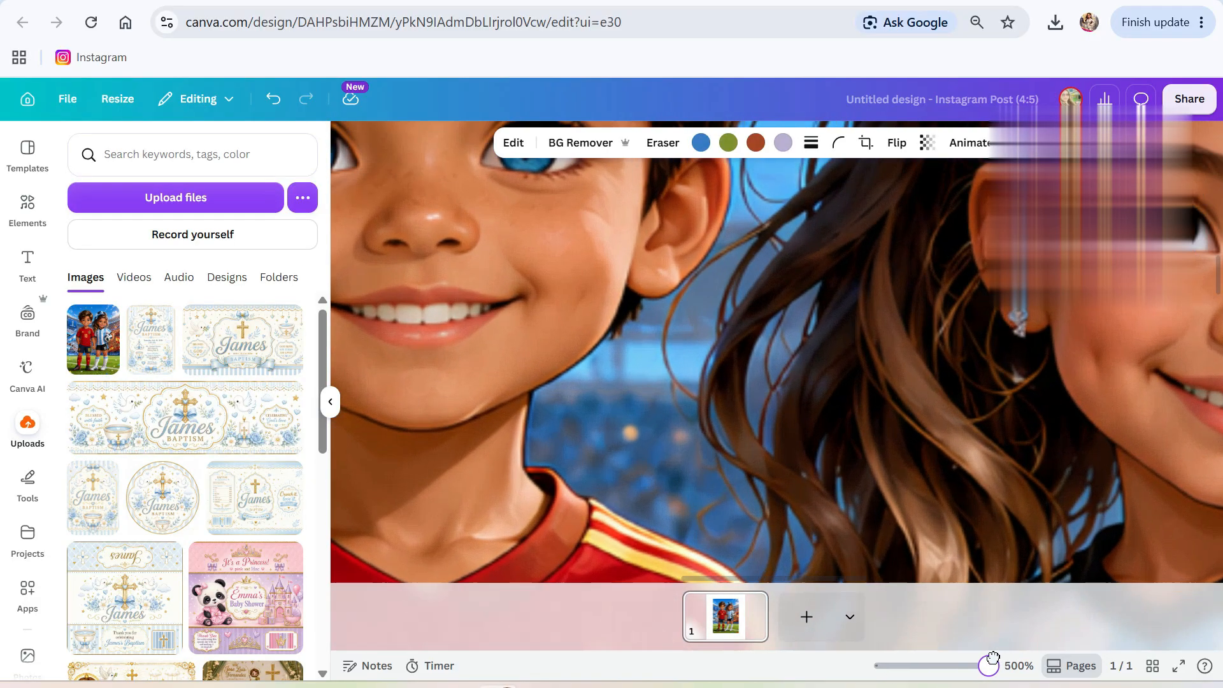
pyautogui.scroll(3, 747, 507)
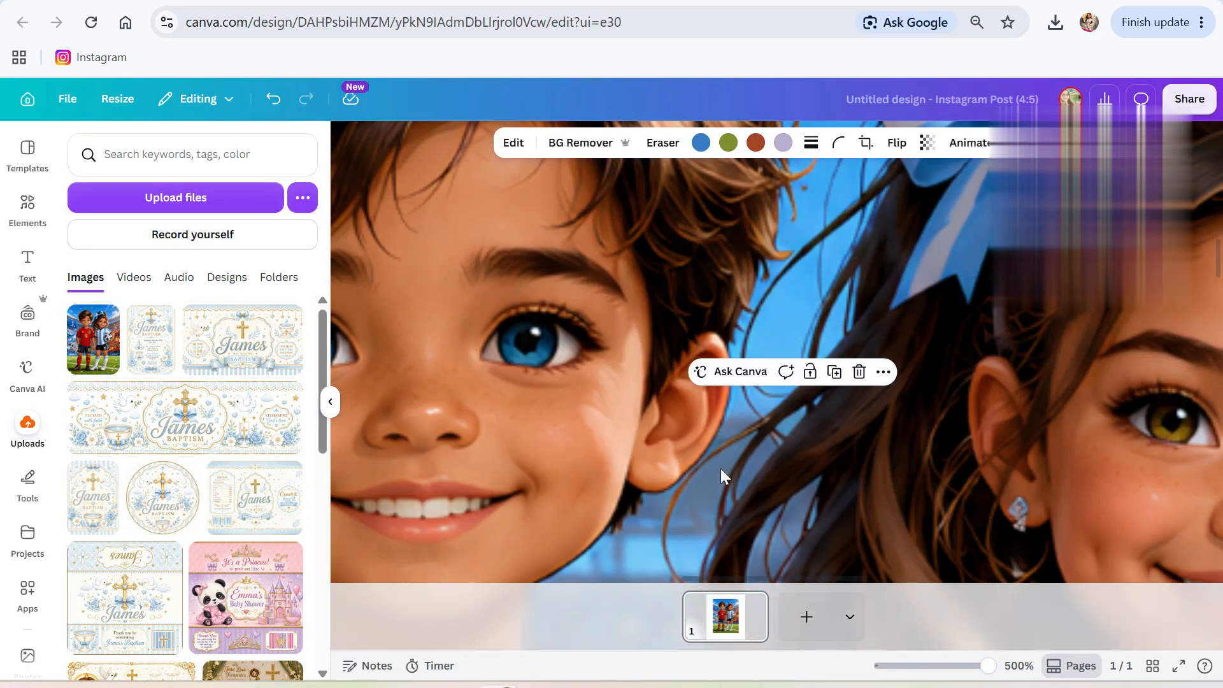
pyautogui.moveTo(988, 666); pyautogui.dragTo(919, 628)
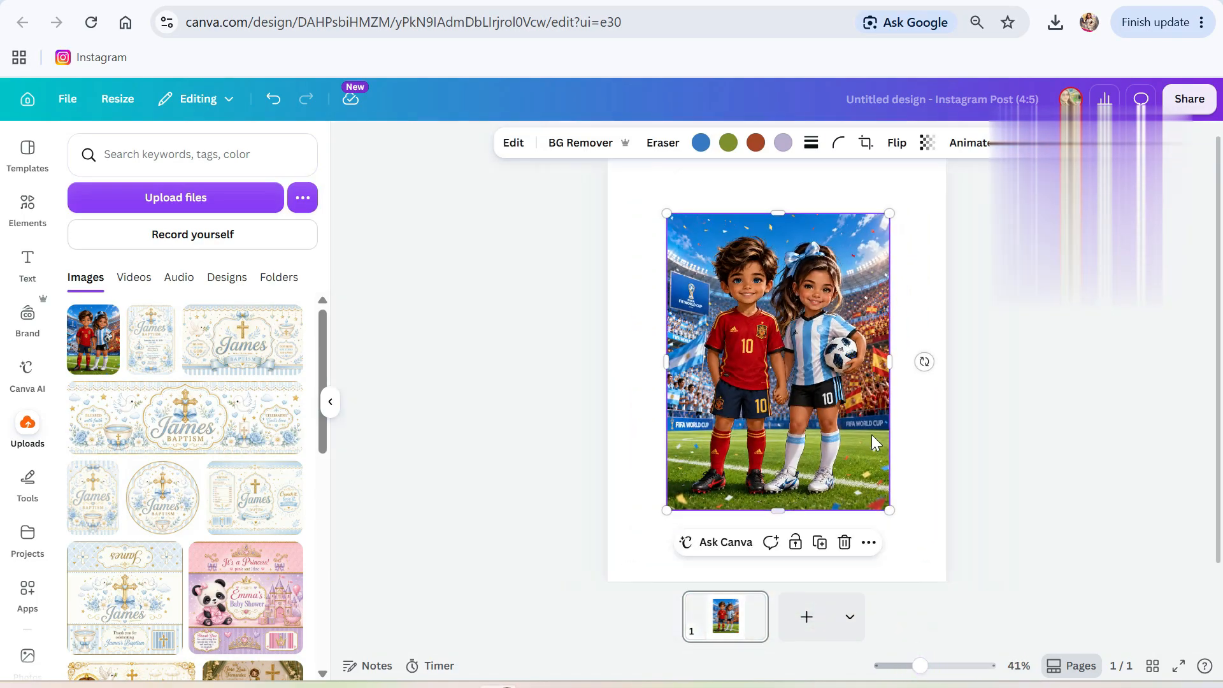
pyautogui.moveTo(784, 406); pyautogui.dragTo(760, 375)
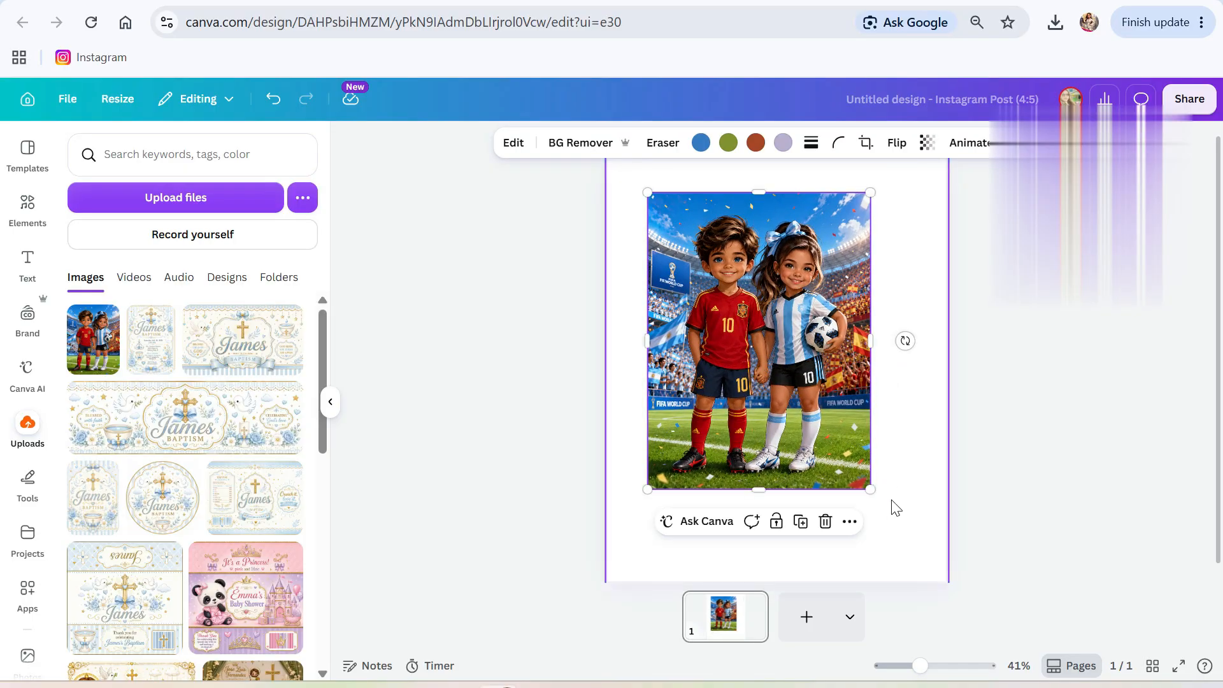
pyautogui.moveTo(871, 489); pyautogui.dragTo(905, 522)
pyautogui.moveTo(799, 445); pyautogui.dragTo(802, 446)
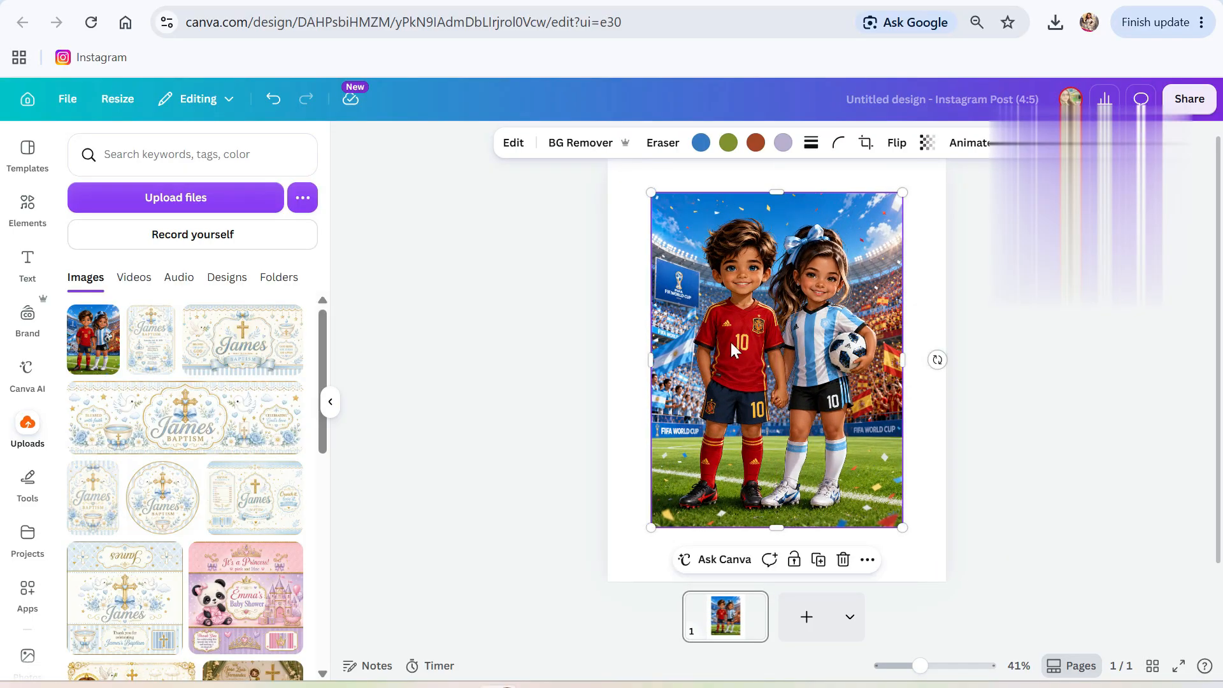
# Set the image's corner rounding to 100.
pyautogui.click(838, 143)
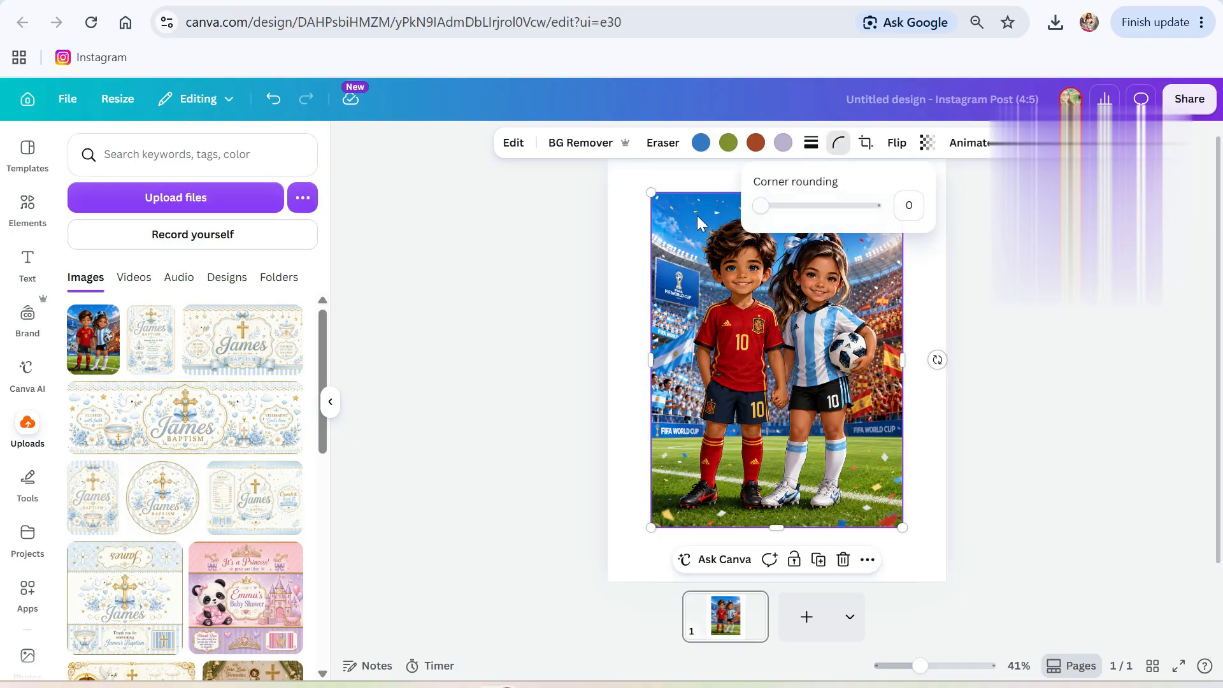
pyautogui.moveTo(757, 208); pyautogui.dragTo(893, 217)
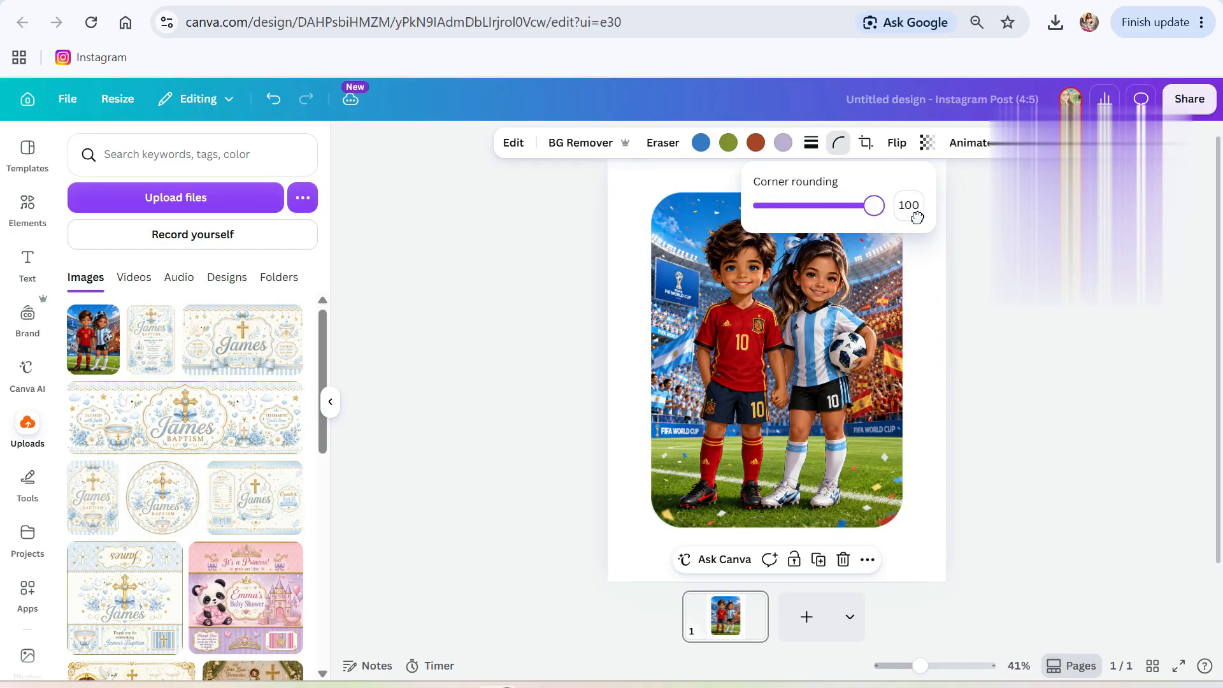
pyautogui.click(923, 295)
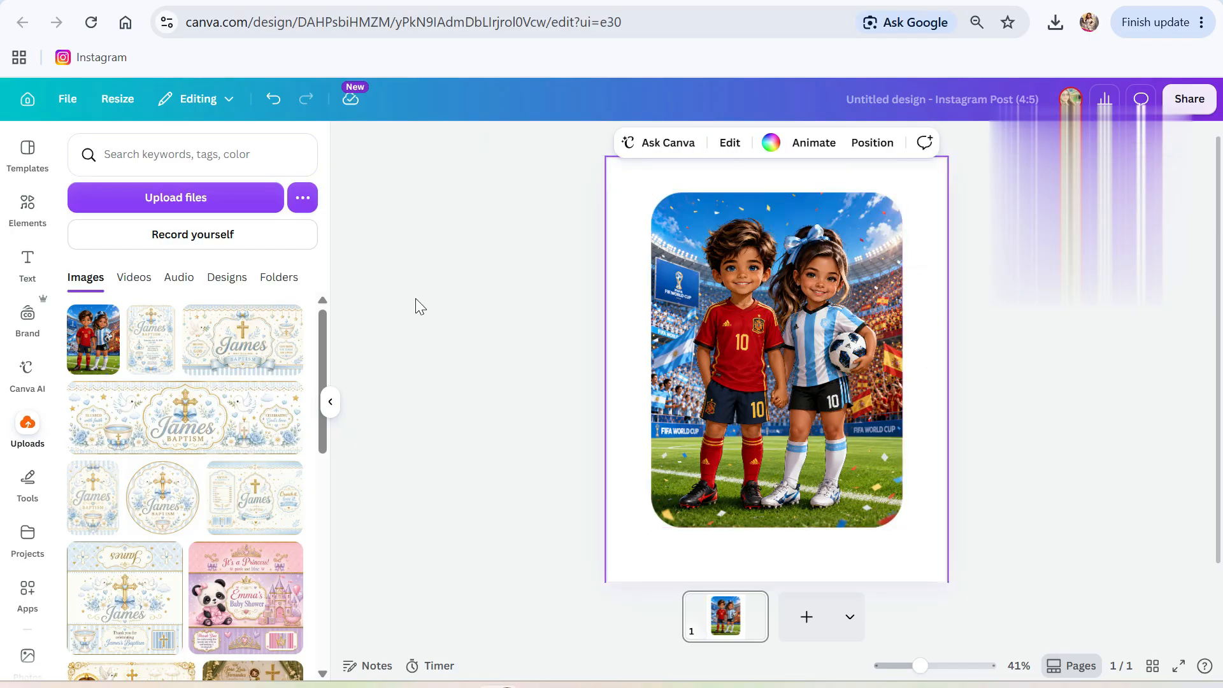
pyautogui.click(623, 348)
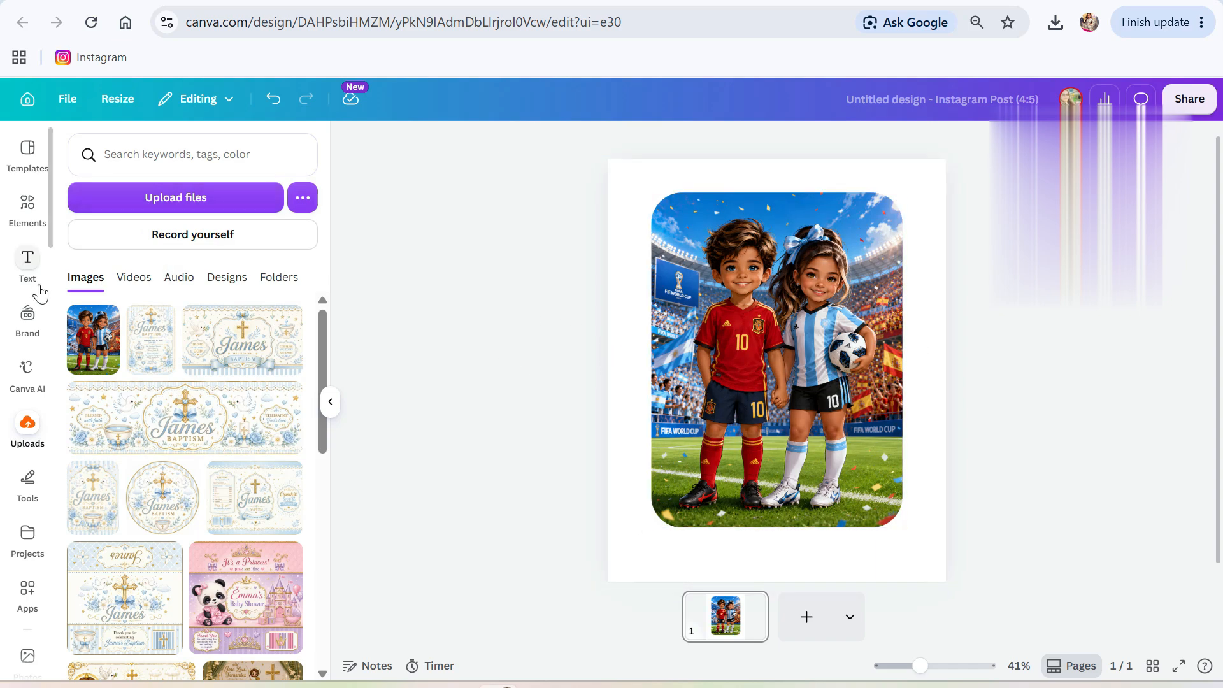
# Add a subheading reading SPAIN and enlarge it to size 169.
pyautogui.click(29, 267)
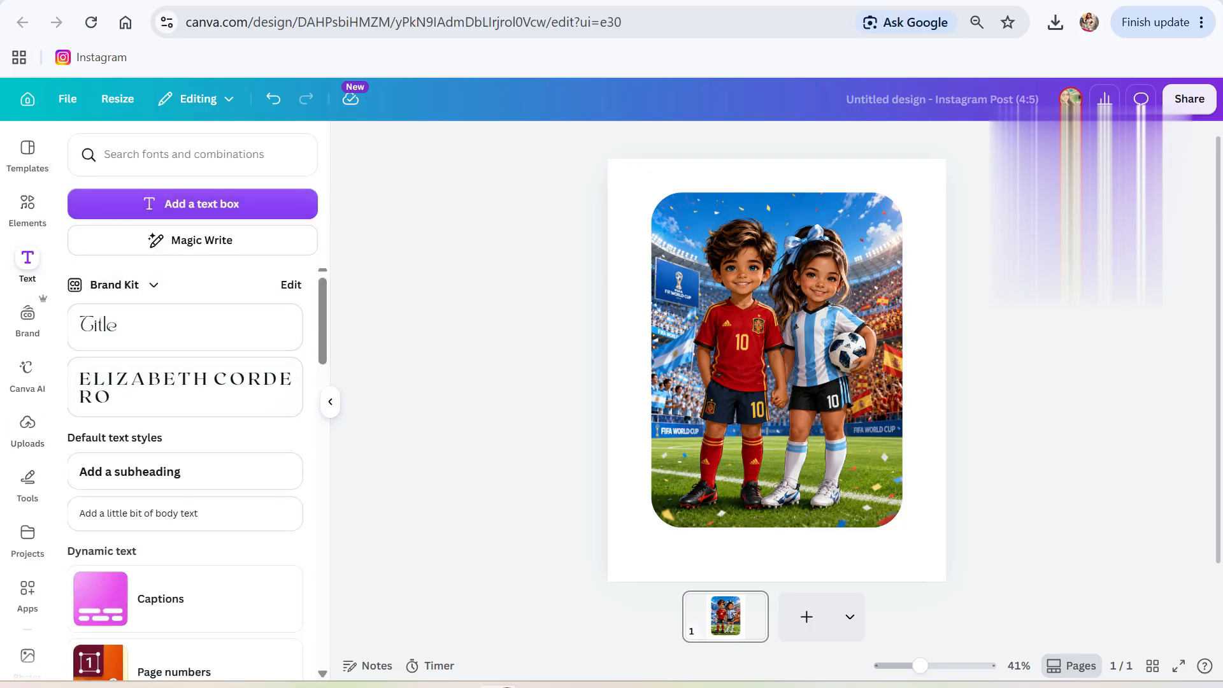
pyautogui.click(147, 475)
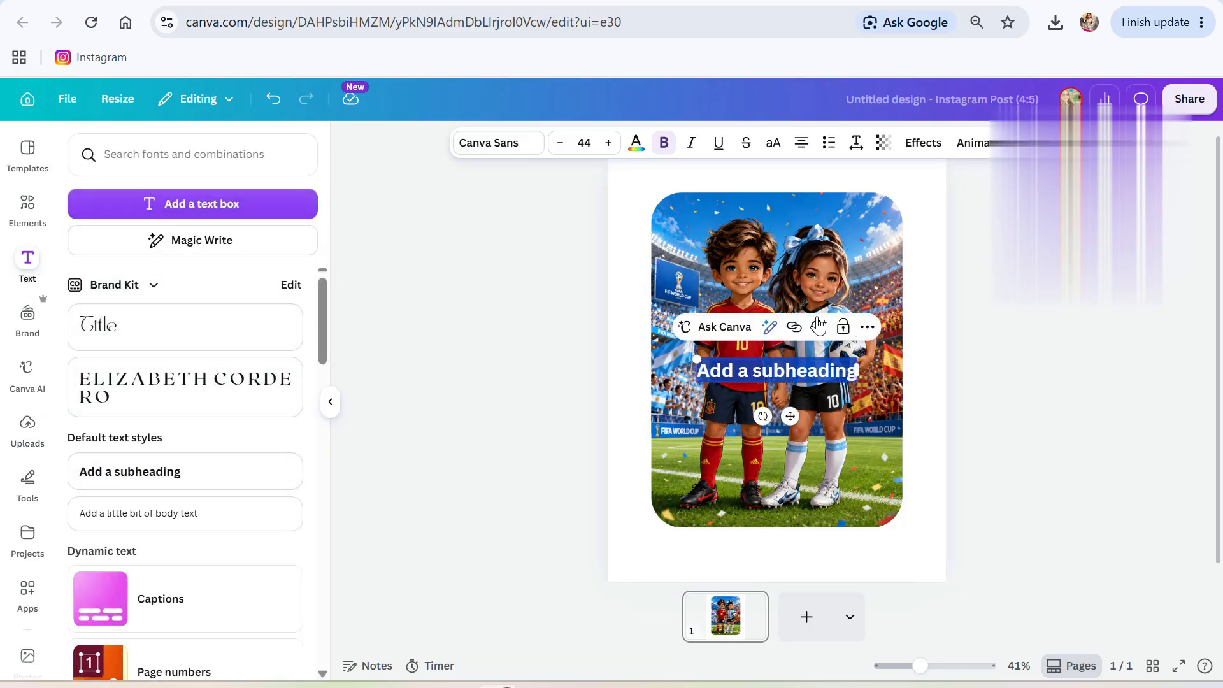
pyautogui.press('capslock')
pyautogui.write('SPA')
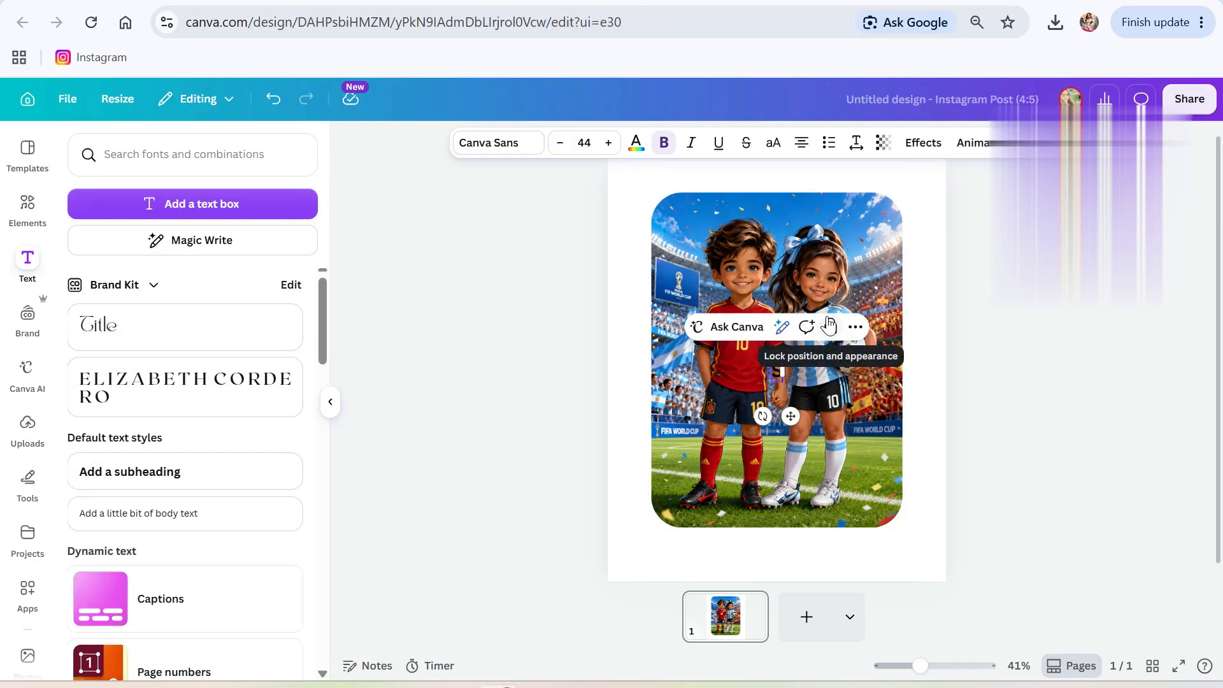
pyautogui.write('IN')
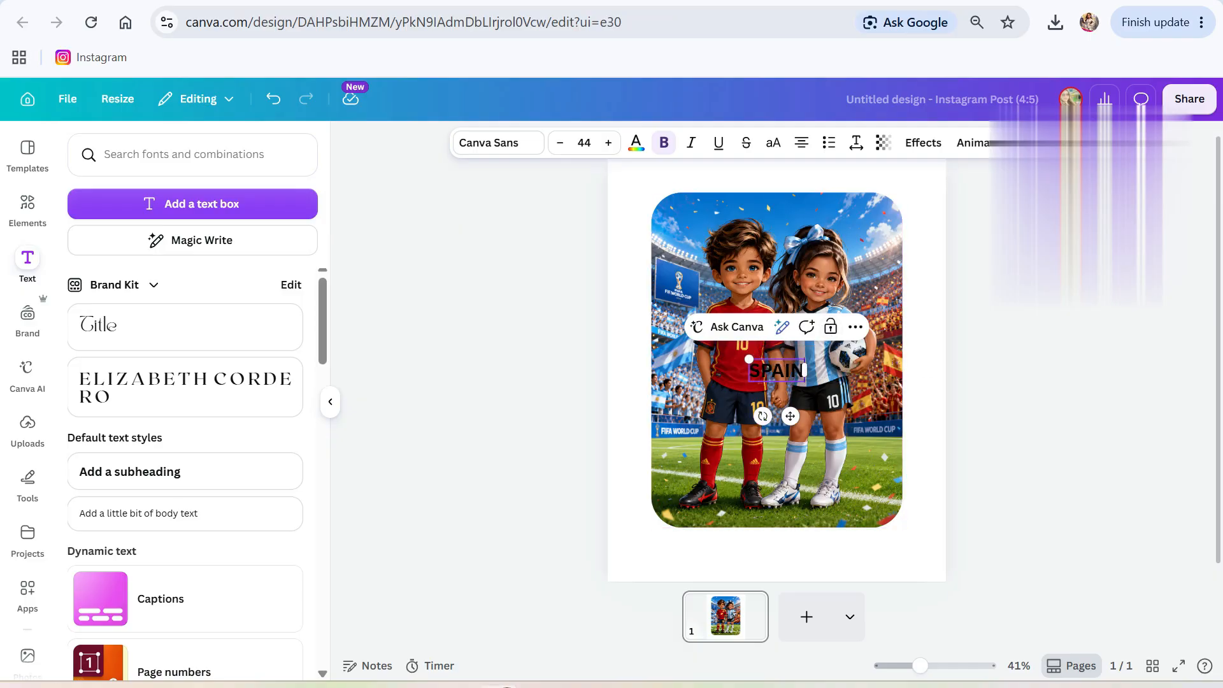
pyautogui.moveTo(749, 359); pyautogui.dragTo(603, 264)
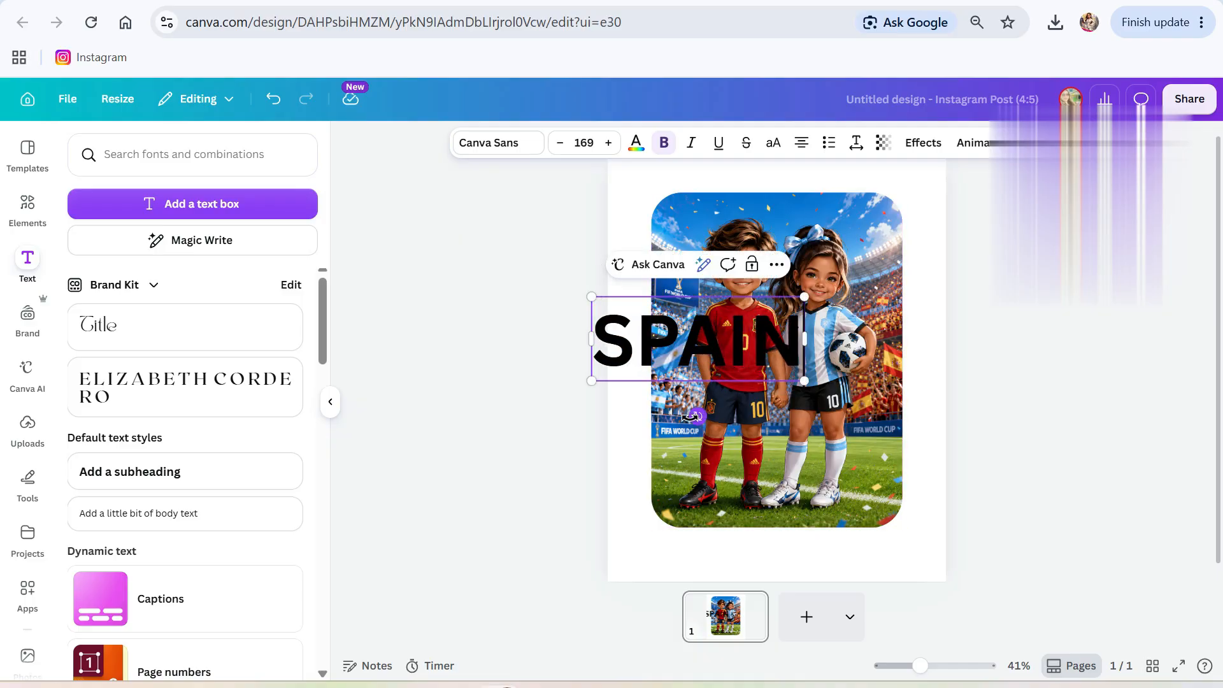
# Rotate SPAIN to -90° and move it to the image's left edge.
pyautogui.moveTo(693, 416); pyautogui.dragTo(775, 338)
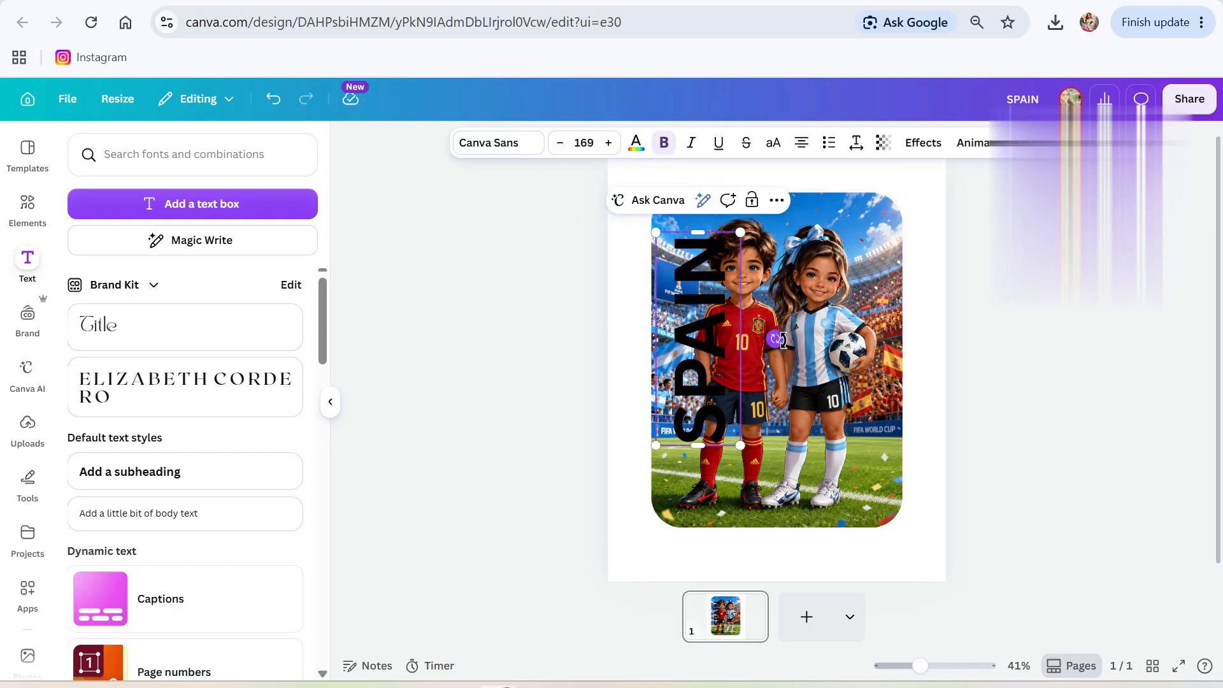
pyautogui.moveTo(782, 342); pyautogui.dragTo(782, 341)
pyautogui.click(625, 342)
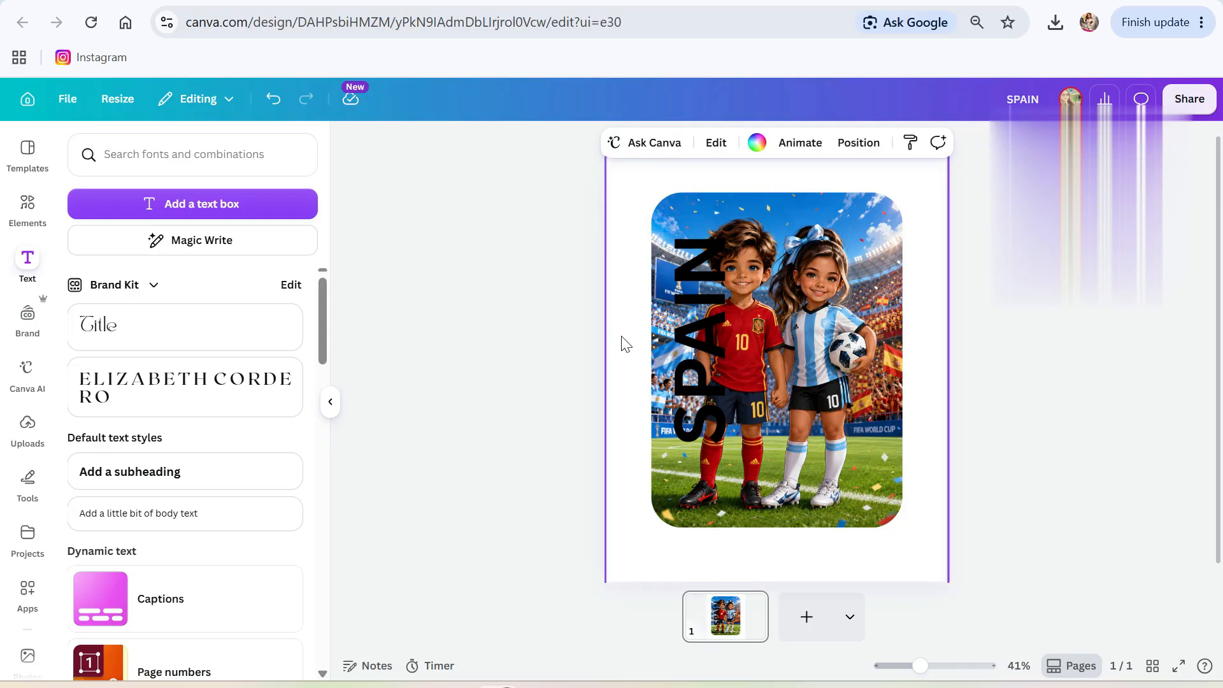
pyautogui.click(712, 330)
pyautogui.moveTo(712, 330); pyautogui.dragTo(665, 349)
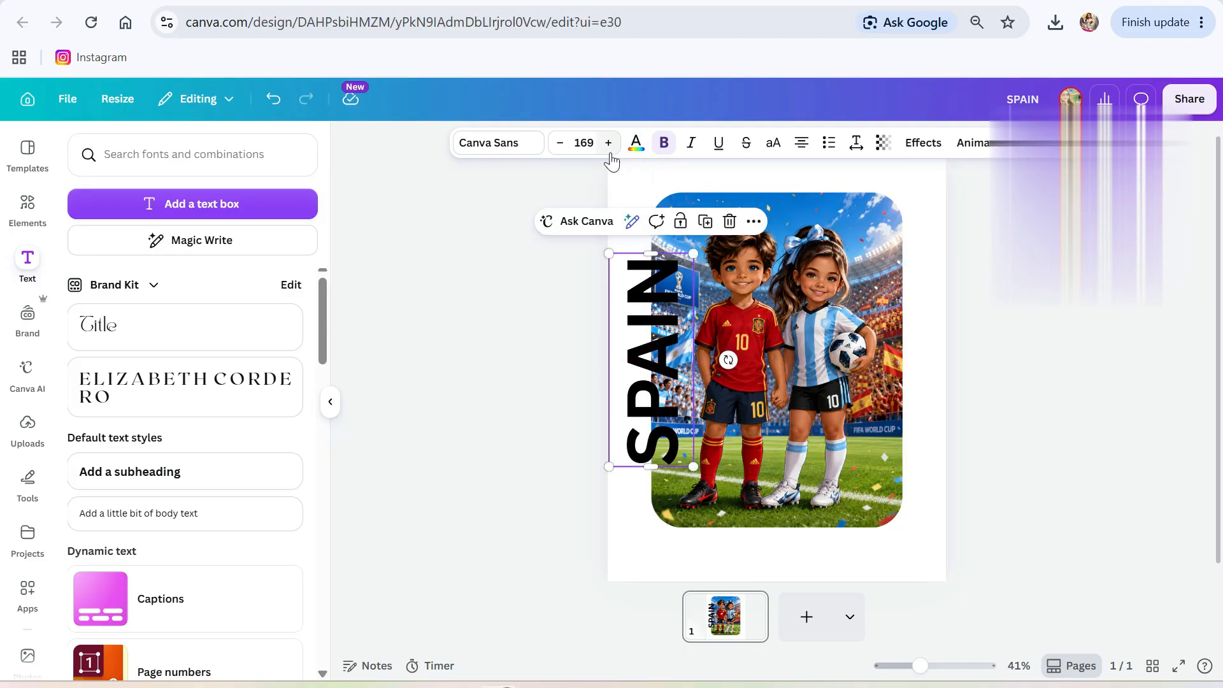
# Try the Display font TD Kalayaan on SPAIN at size 120.
pyautogui.click(512, 145)
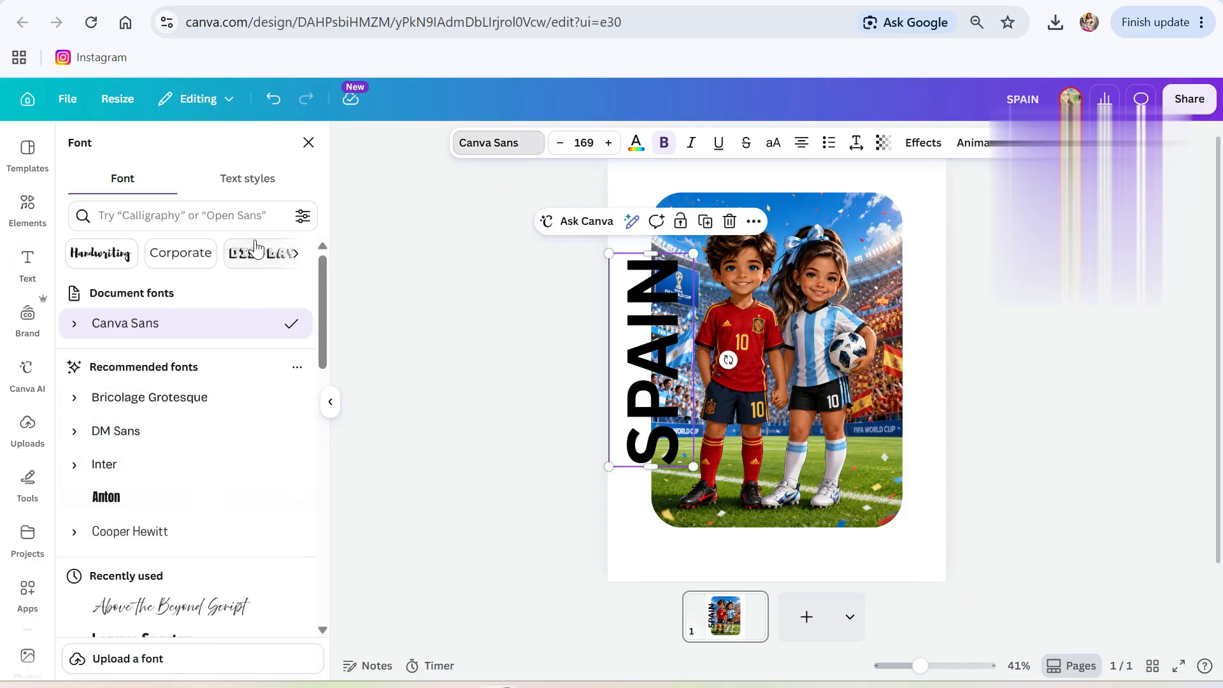
pyautogui.click(246, 260)
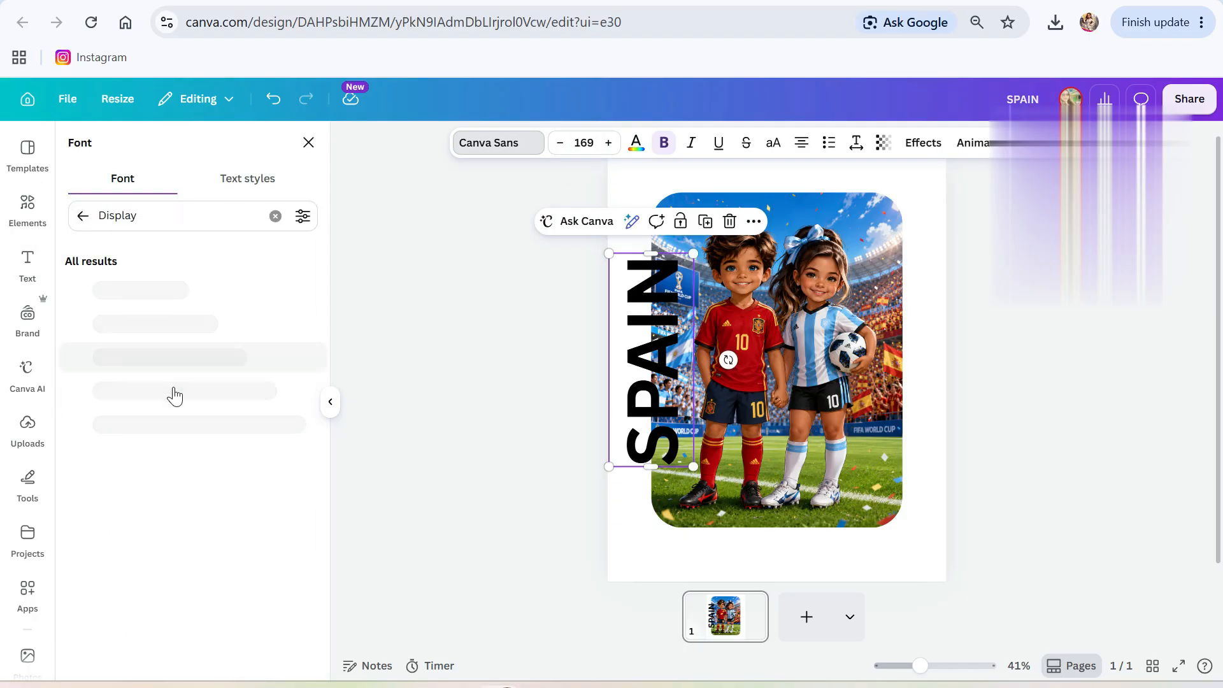
pyautogui.scroll(-6, 148, 479)
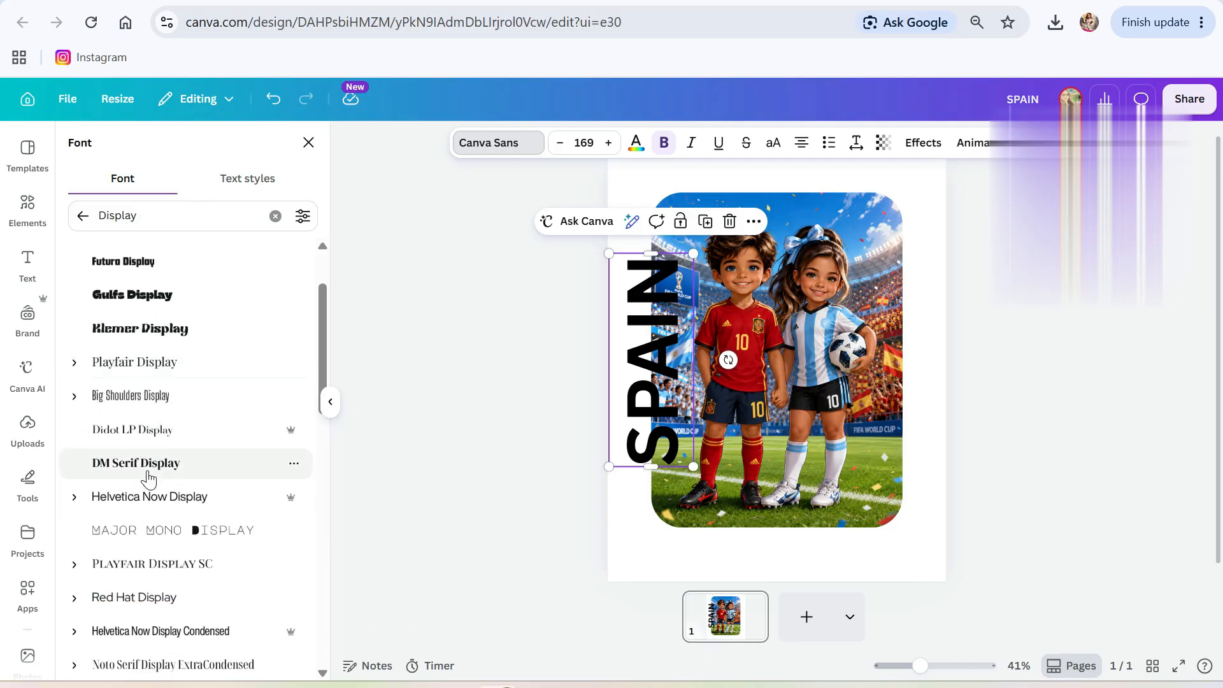
pyautogui.scroll(-10, 148, 479)
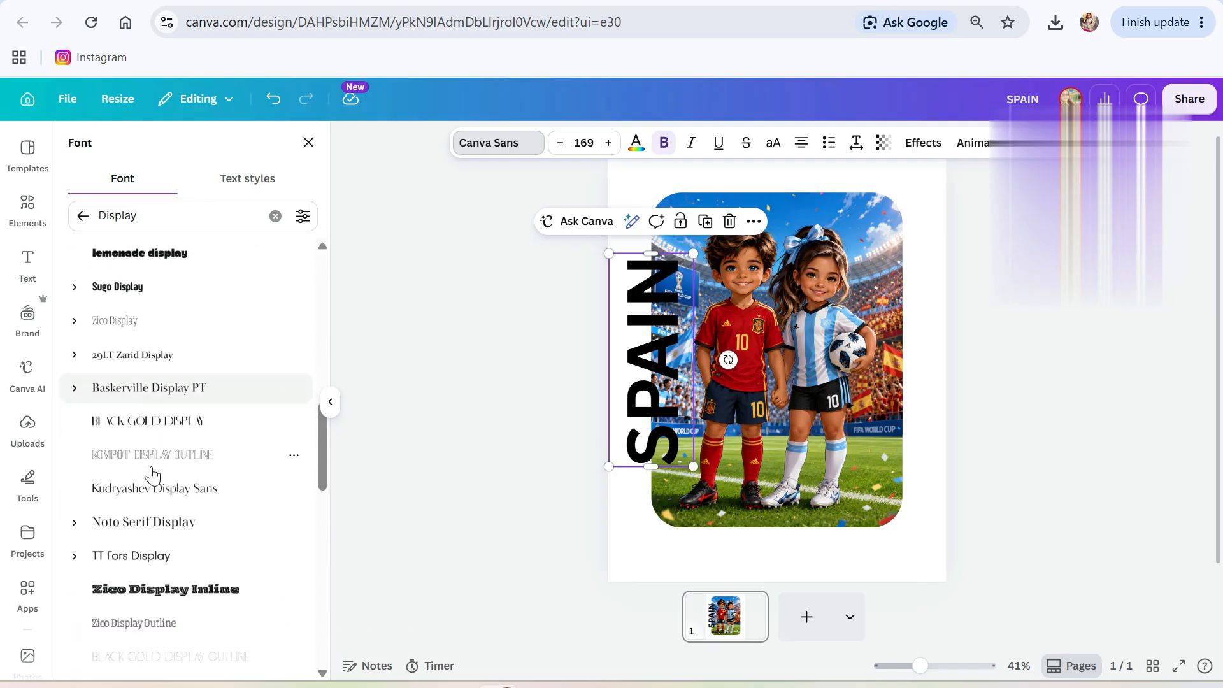
pyautogui.click(146, 424)
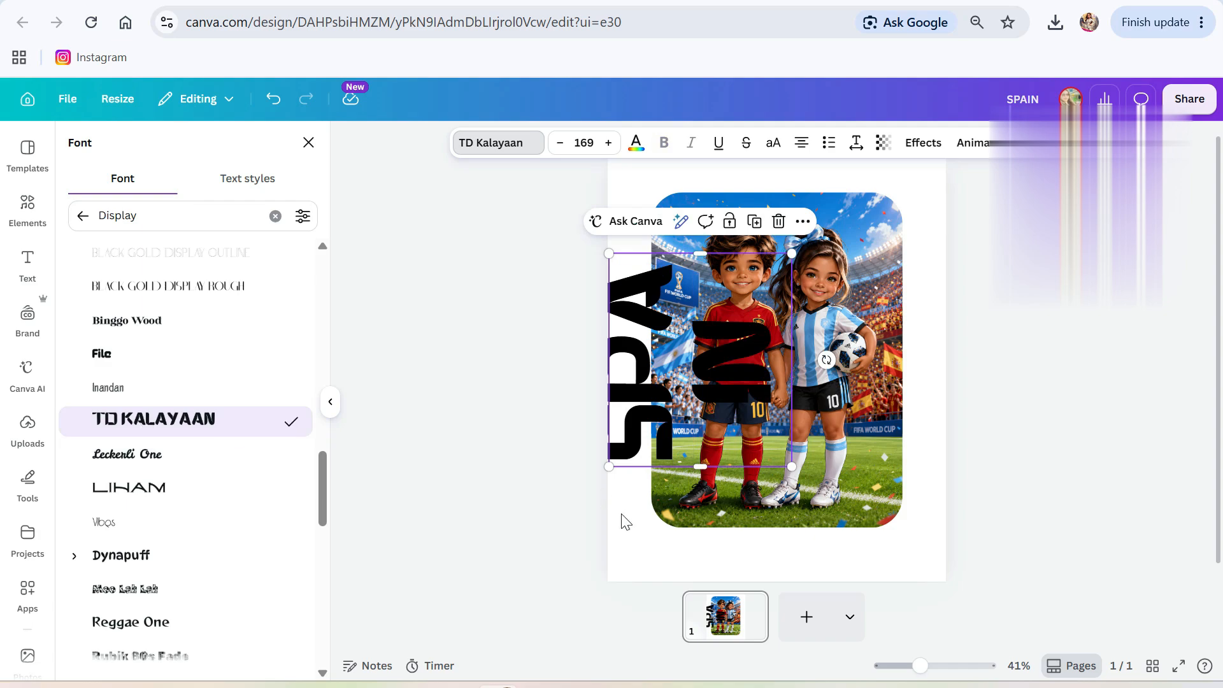
pyautogui.click(584, 143)
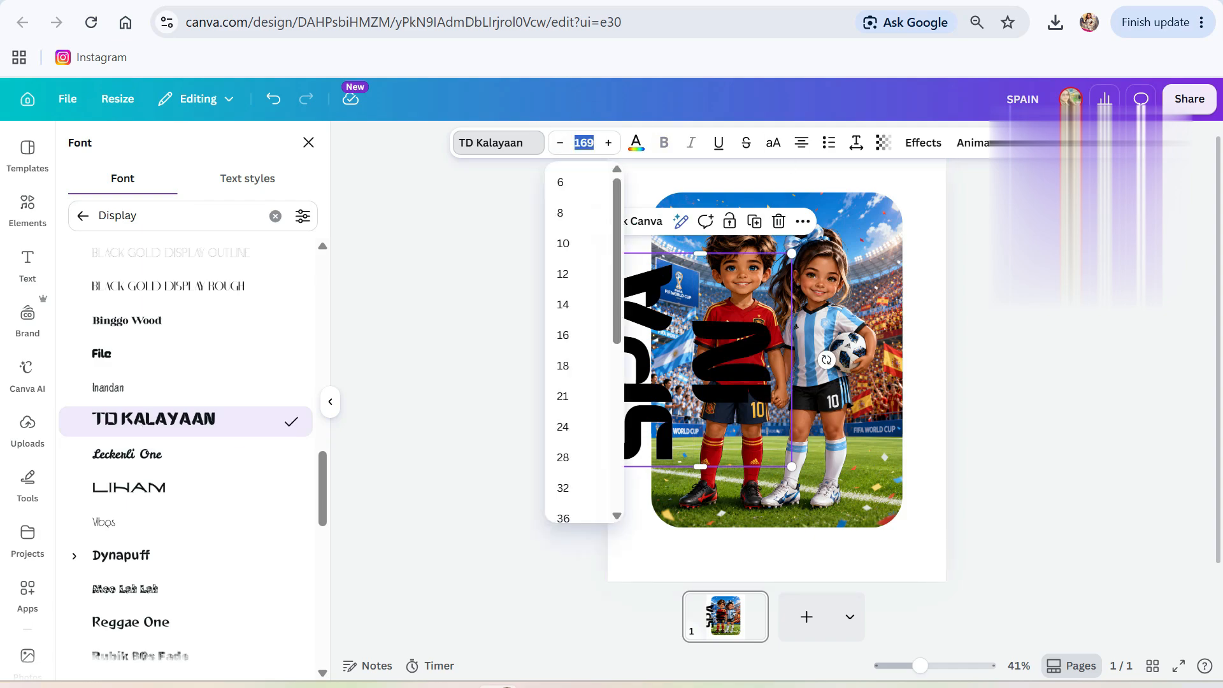
pyautogui.write('120')
pyautogui.press('Return')
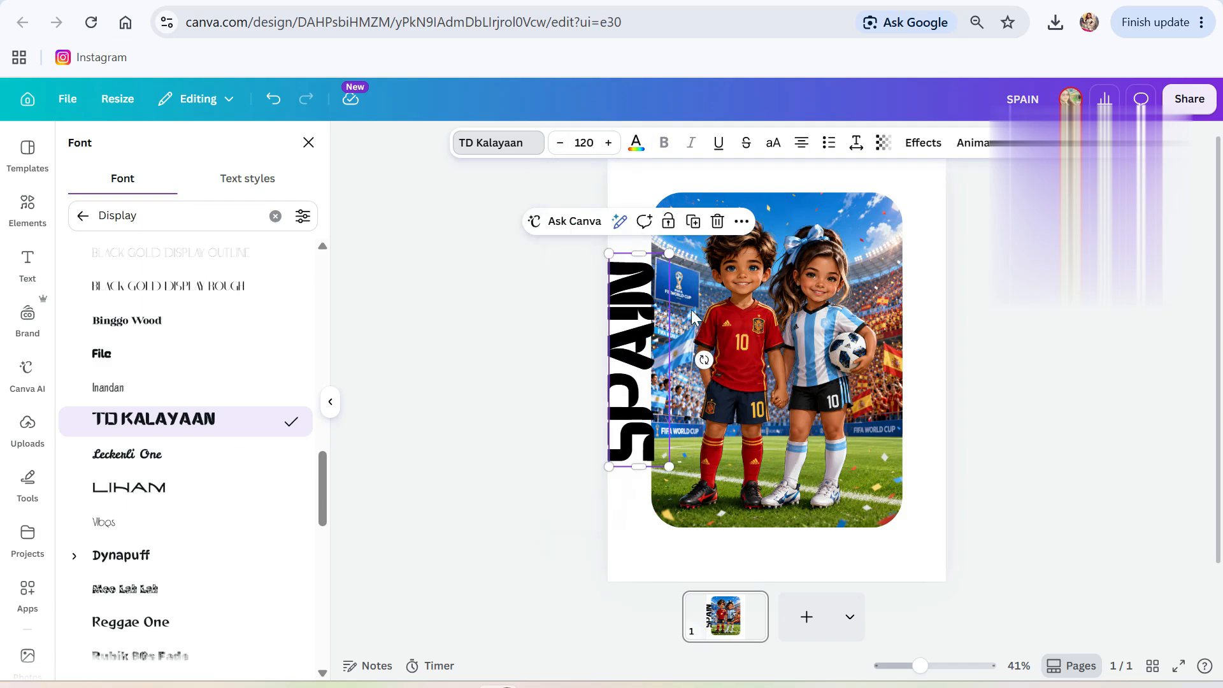
# Switch SPAIN to the Wildcat College font and enlarge it to size 179.
pyautogui.scroll(-5, 216, 478)
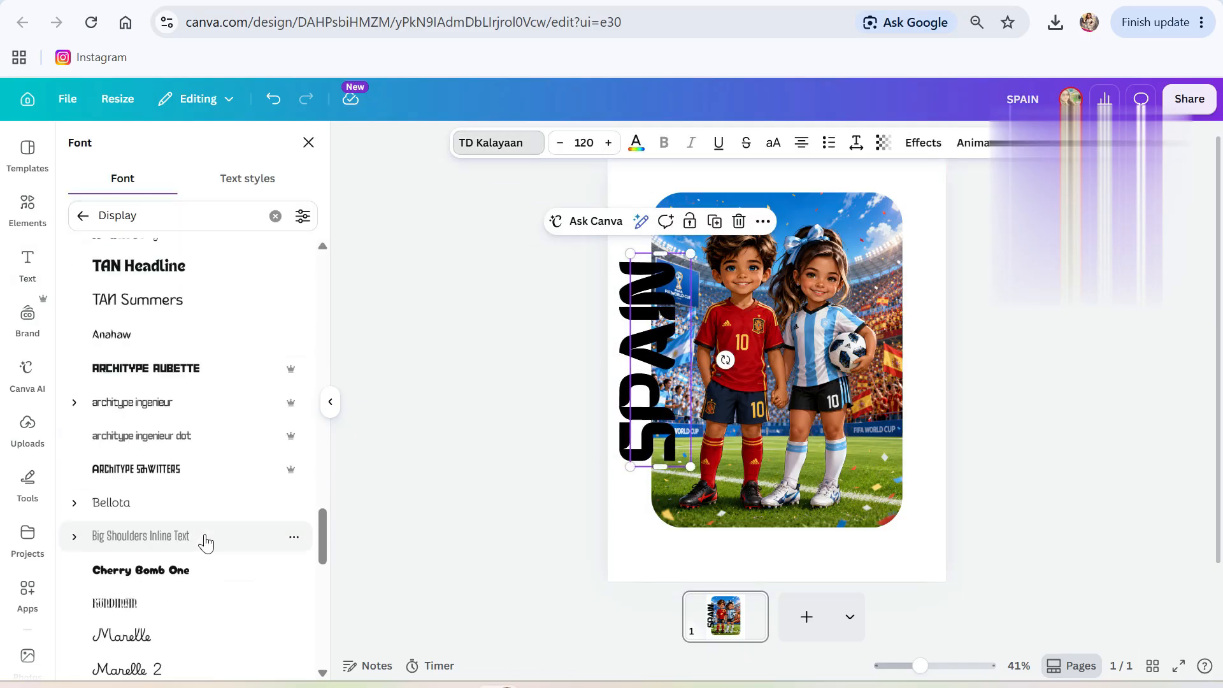
pyautogui.scroll(-15, 212, 531)
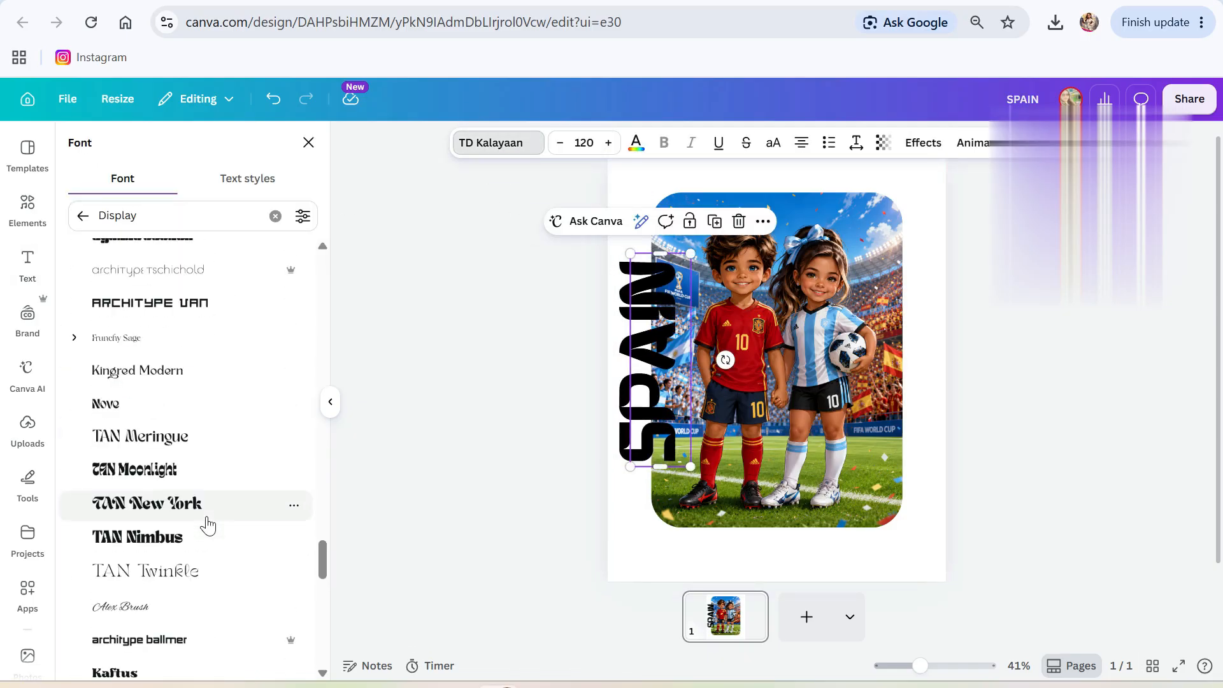
pyautogui.doubleClick(118, 216)
pyautogui.write('COLLEEGE')
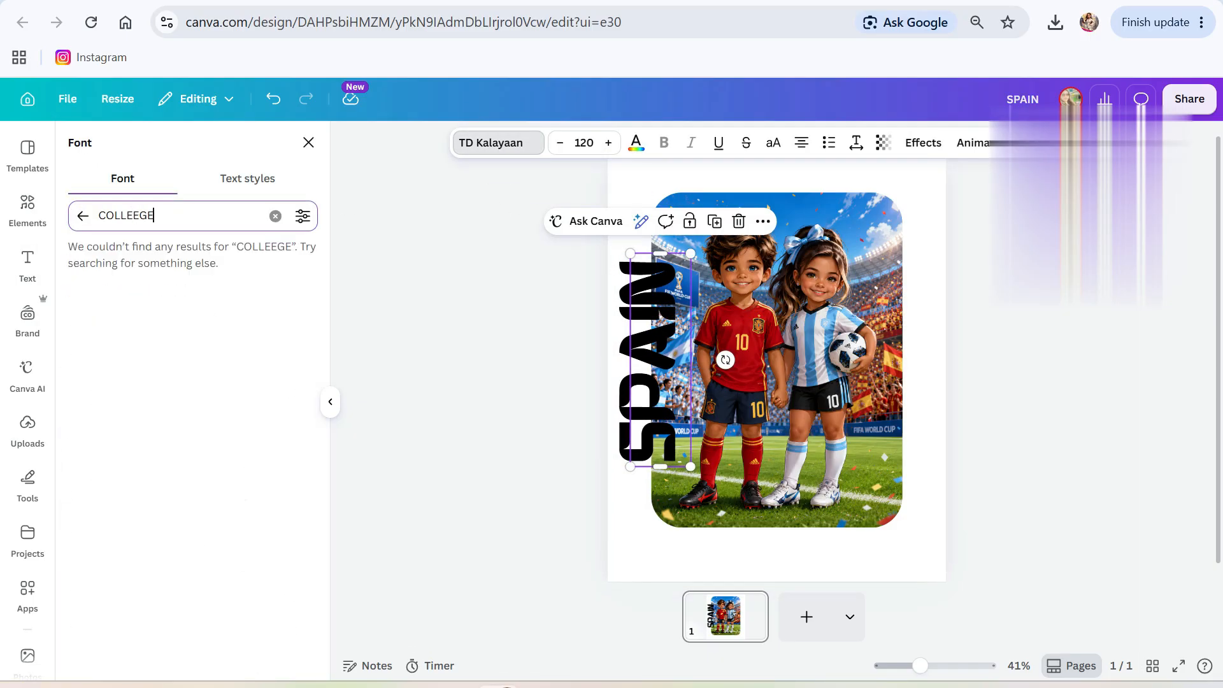
pyautogui.press('BackSpace')
pyautogui.click(150, 291)
pyautogui.moveTo(628, 486); pyautogui.dragTo(602, 551)
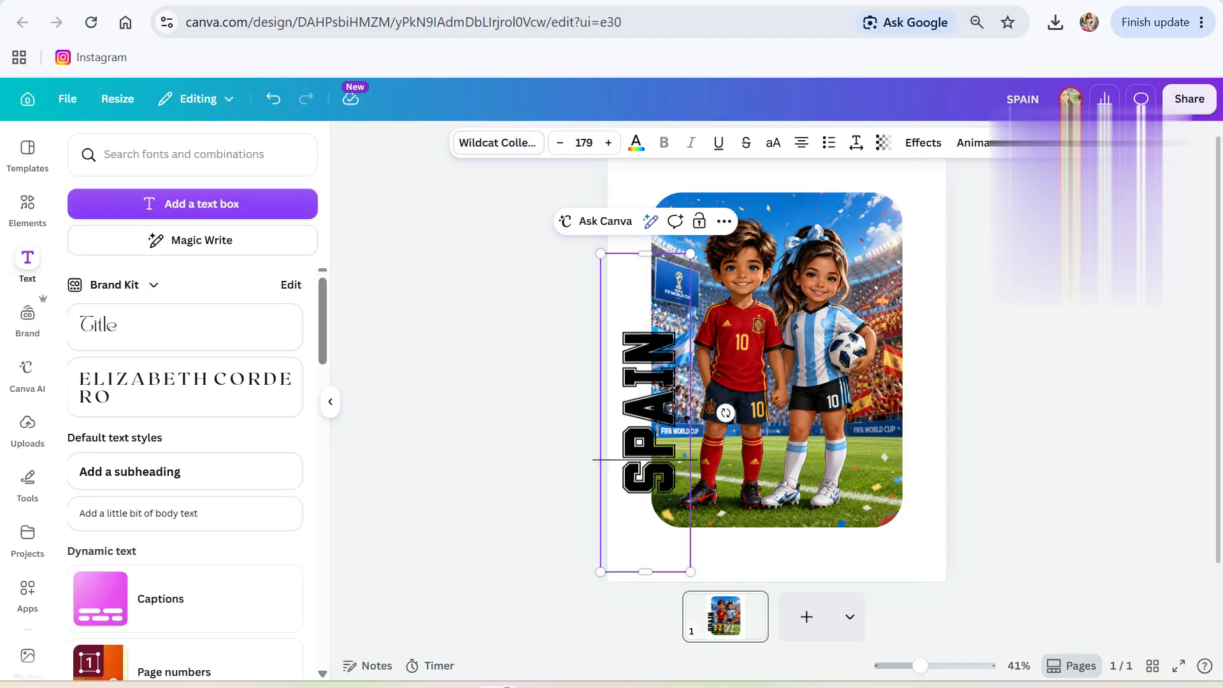
# Nudge SPAIN up and colour it with the jersey's red using the eyedropper.
pyautogui.moveTo(637, 359); pyautogui.dragTo(640, 342)
pyautogui.click(636, 143)
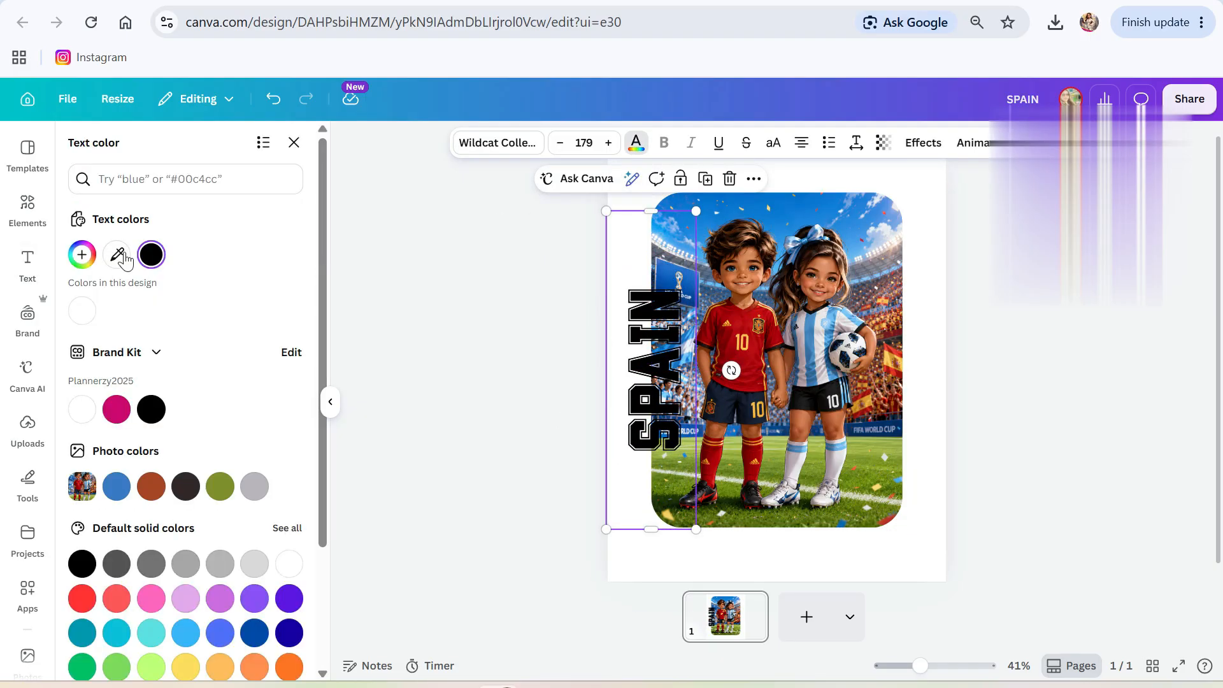
pyautogui.click(117, 255)
pyautogui.click(750, 375)
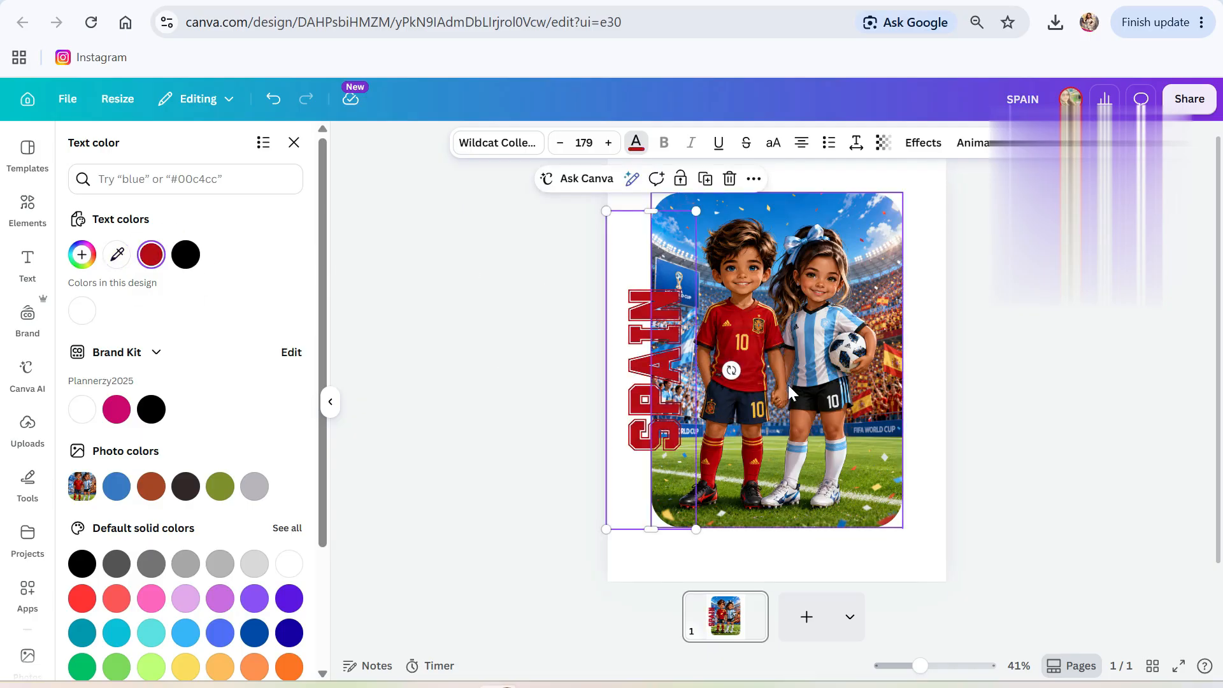
pyautogui.click(994, 503)
# Duplicate SPAIN onto the right side, rotated 96°, and change its text to ARGENTINA.
pyautogui.click(662, 312)
pyautogui.click(706, 181)
pyautogui.moveTo(664, 355); pyautogui.dragTo(895, 344)
pyautogui.moveTo(974, 370); pyautogui.dragTo(908, 360)
pyautogui.doubleClick(882, 347)
pyautogui.write('ARGENTINA')
pyautogui.click(1000, 357)
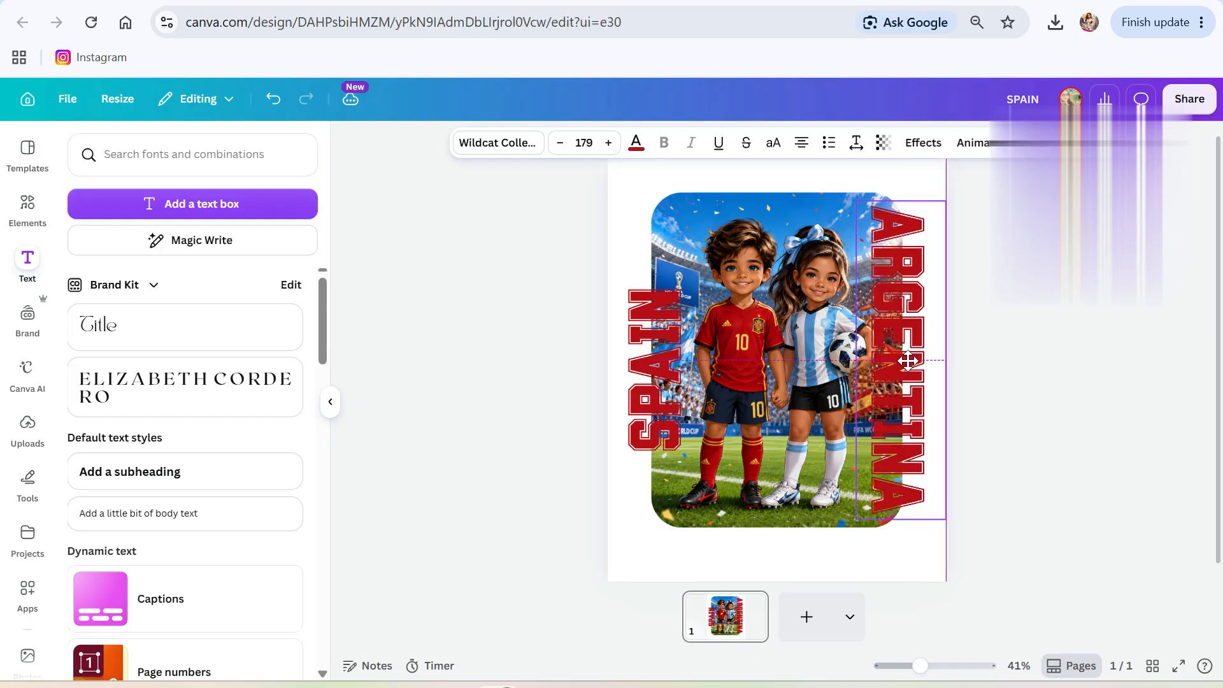
# Colour ARGENTINA with the light blue sampled from the Argentina shirt.
pyautogui.click(635, 142)
pyautogui.click(116, 254)
pyautogui.click(846, 315)
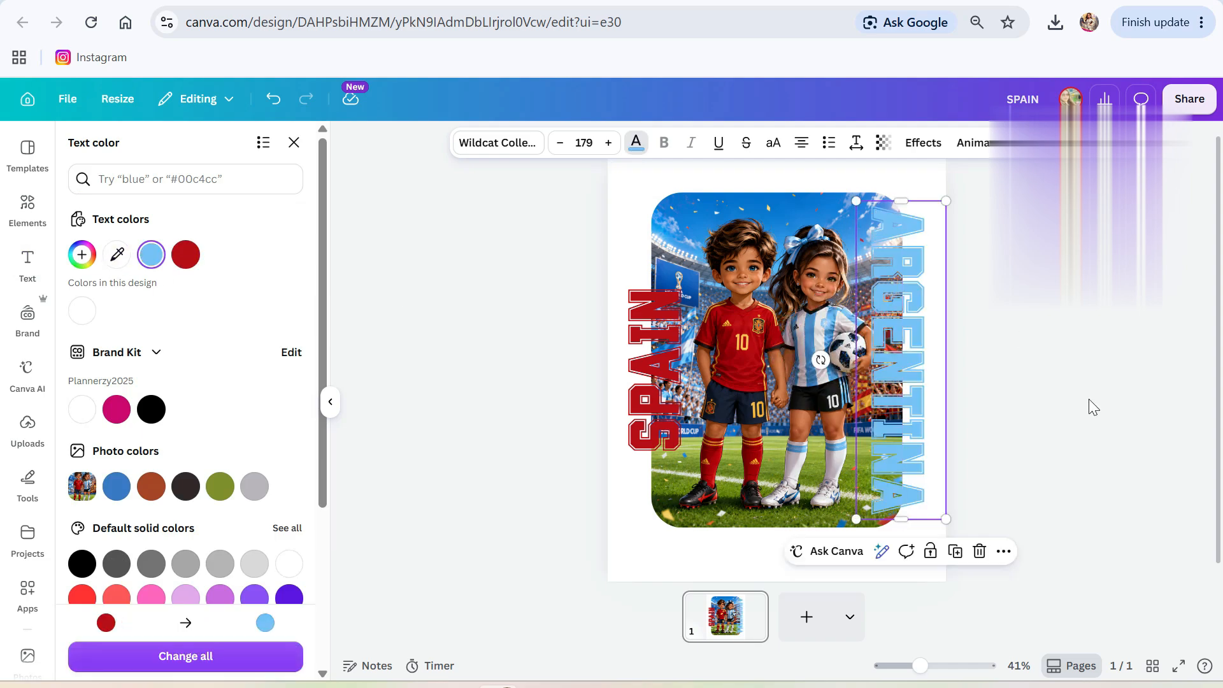
pyautogui.click(1086, 406)
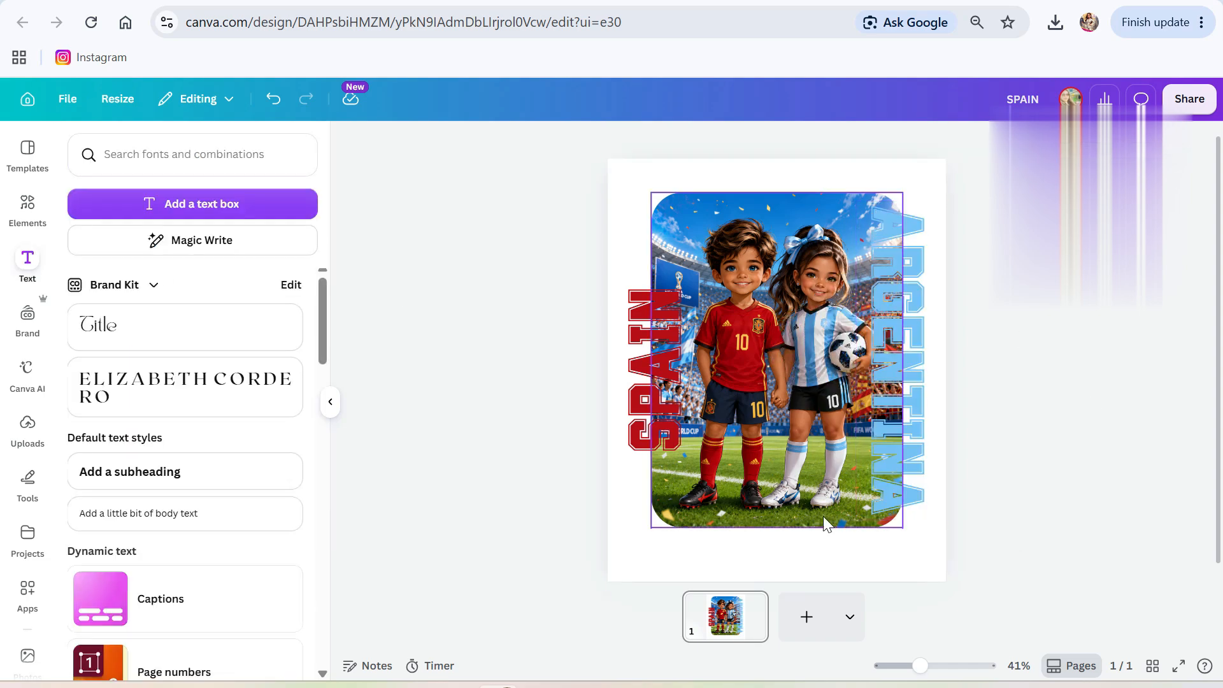
# Rotate SPAIN to read horizontally, then resize and centre it above the photo.
pyautogui.click(659, 426)
pyautogui.moveTo(732, 371); pyautogui.dragTo(651, 528)
pyautogui.moveTo(668, 381); pyautogui.dragTo(752, 207)
pyautogui.moveTo(900, 244); pyautogui.dragTo(810, 219)
pyautogui.moveTo(701, 205); pyautogui.dragTo(729, 203)
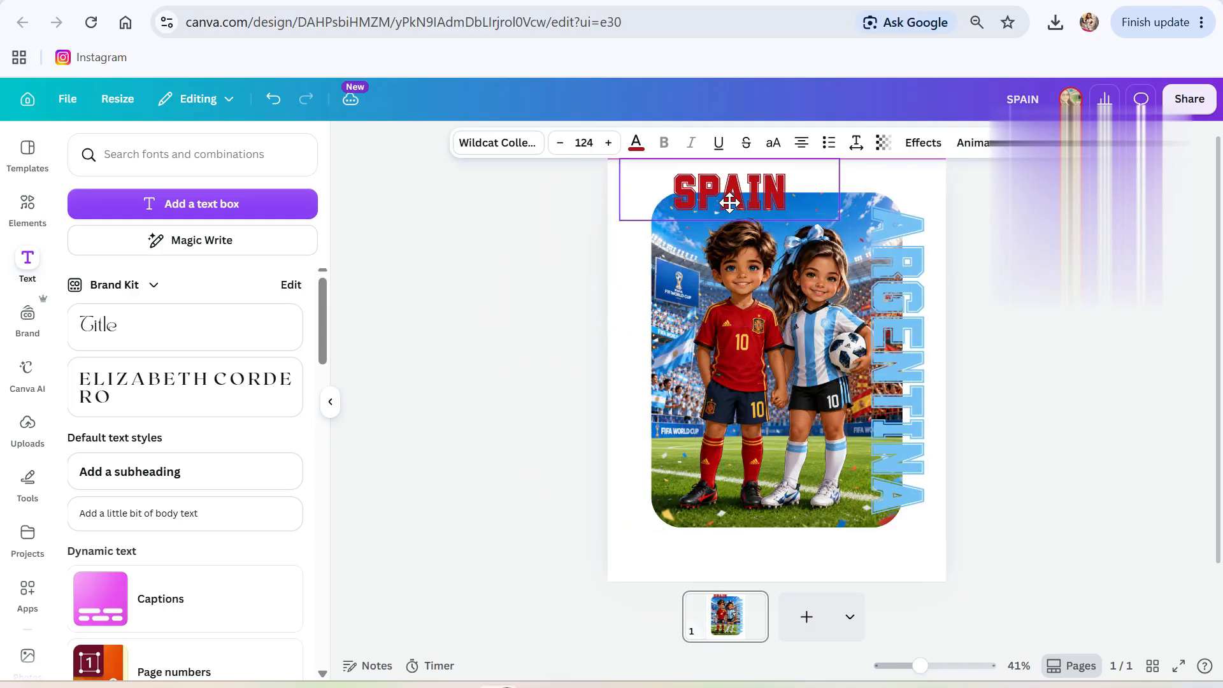
# Rotate ARGENTINA horizontal, move it below the photo, and set its font size to 124.
pyautogui.click(883, 330)
pyautogui.moveTo(821, 361); pyautogui.dragTo(902, 441)
pyautogui.moveTo(912, 368); pyautogui.dragTo(795, 524)
pyautogui.doubleClick(789, 537)
pyautogui.click(729, 192)
pyautogui.doubleClick(778, 528)
pyautogui.click(584, 143)
pyautogui.write('124')
pyautogui.press('Return')
pyautogui.click(1031, 388)
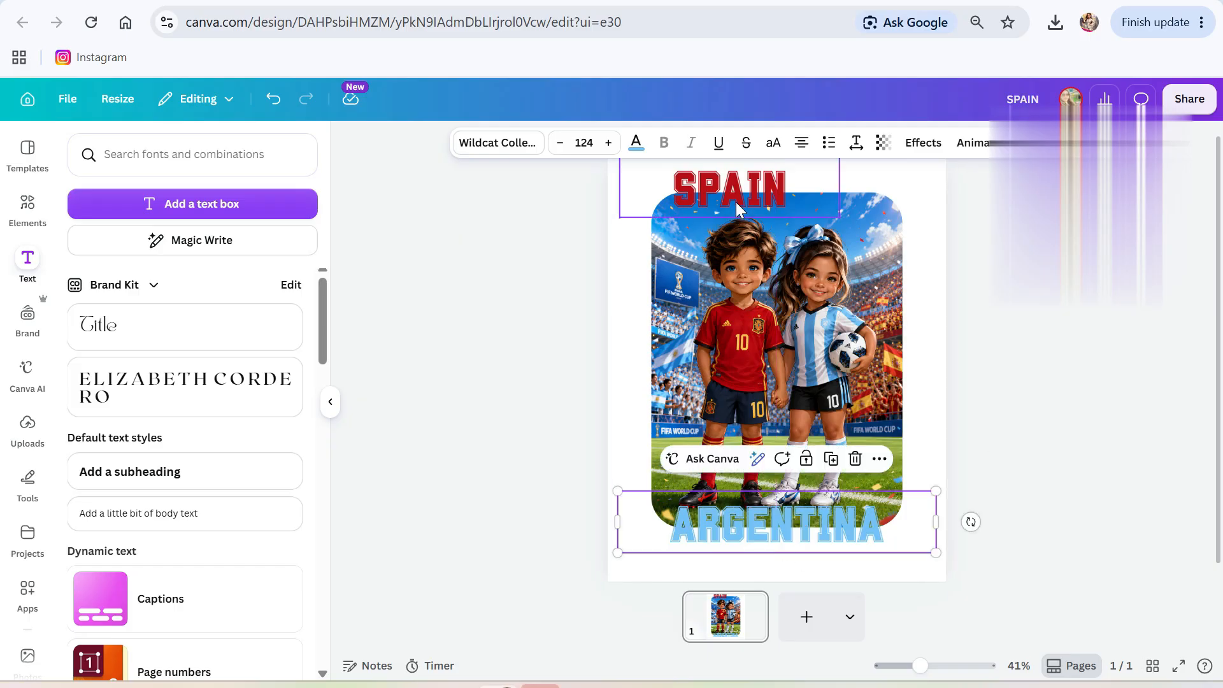
# Give ARGENTINA a dark outline text effect.
pyautogui.click(923, 142)
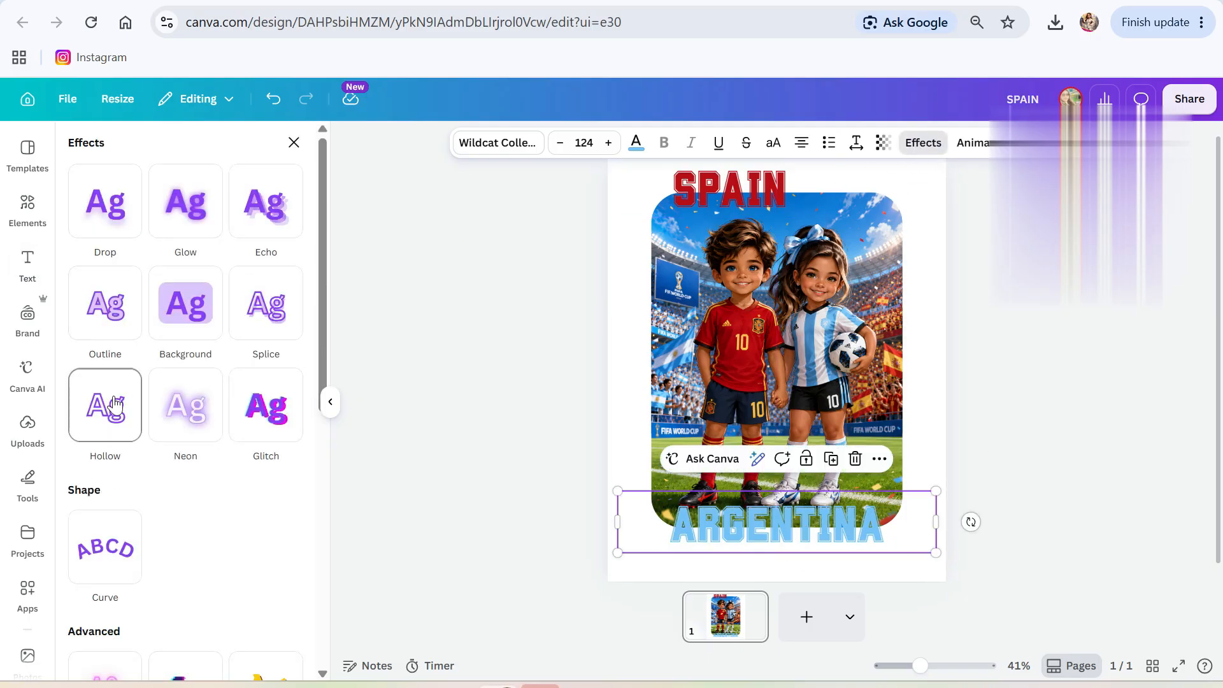
pyautogui.click(266, 304)
pyautogui.click(291, 547)
pyautogui.click(140, 401)
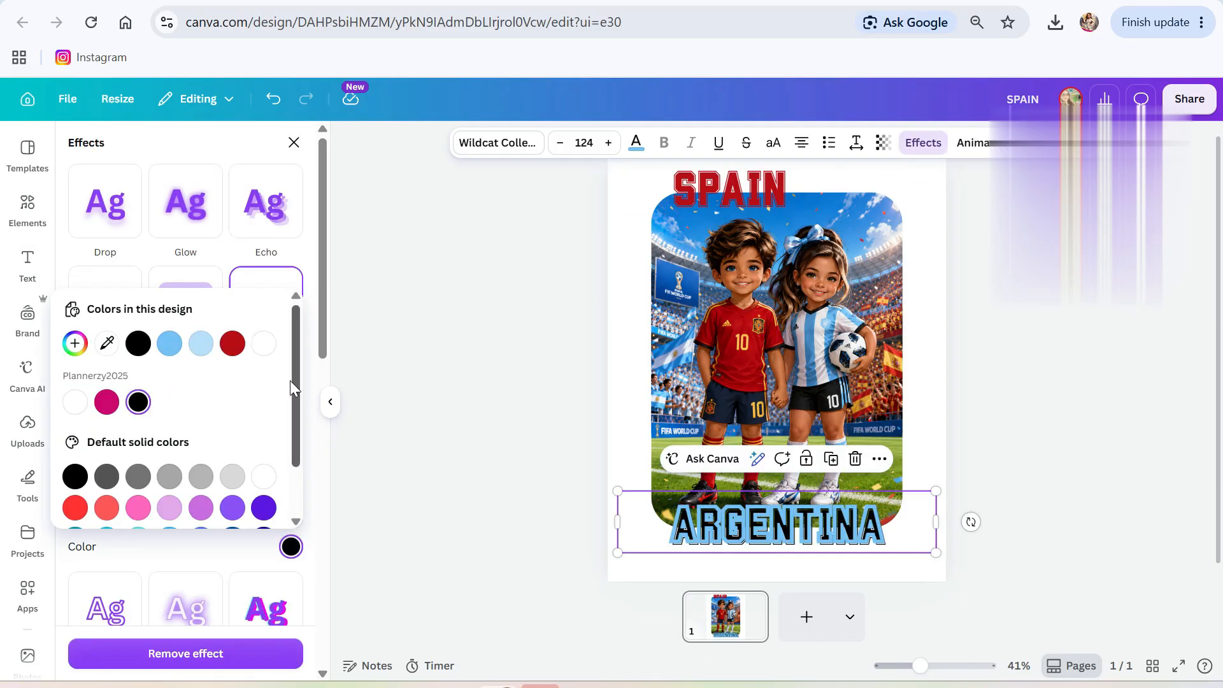
pyautogui.click(185, 201)
pyautogui.click(105, 371)
# Apply an Outline effect to SPAIN with a black outline colour.
pyautogui.click(730, 190)
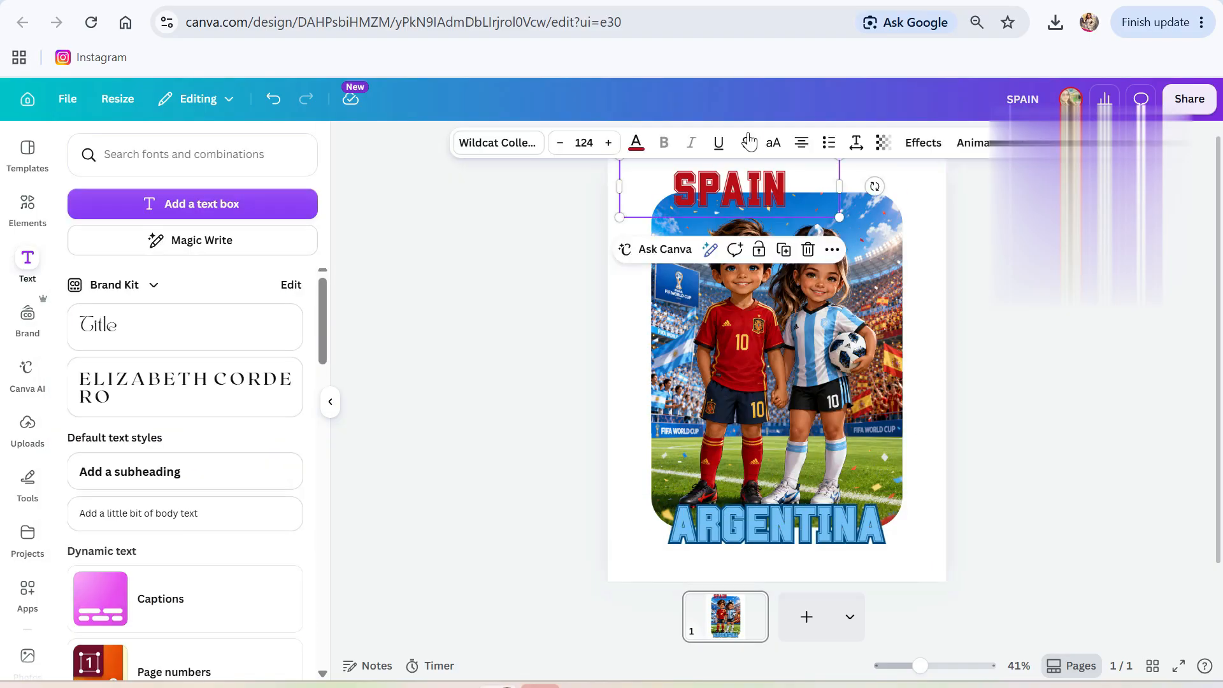
pyautogui.click(923, 143)
pyautogui.click(115, 219)
pyautogui.click(106, 304)
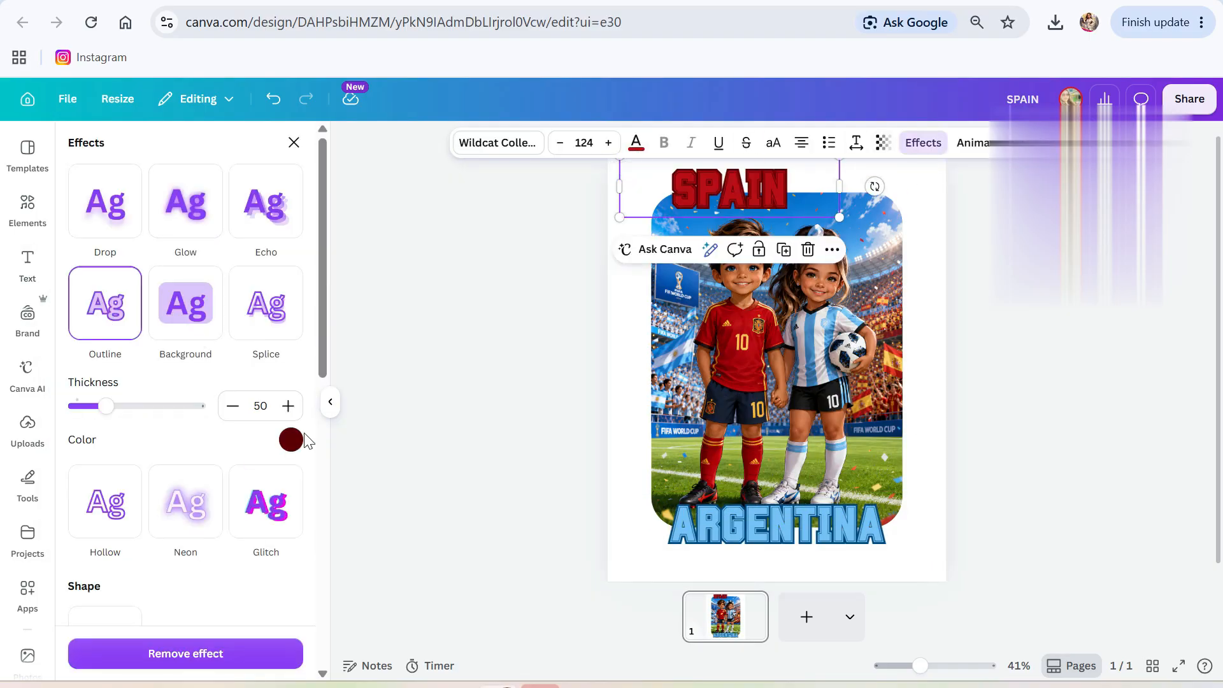
pyautogui.click(291, 439)
pyautogui.click(263, 400)
pyautogui.click(169, 400)
pyautogui.click(74, 400)
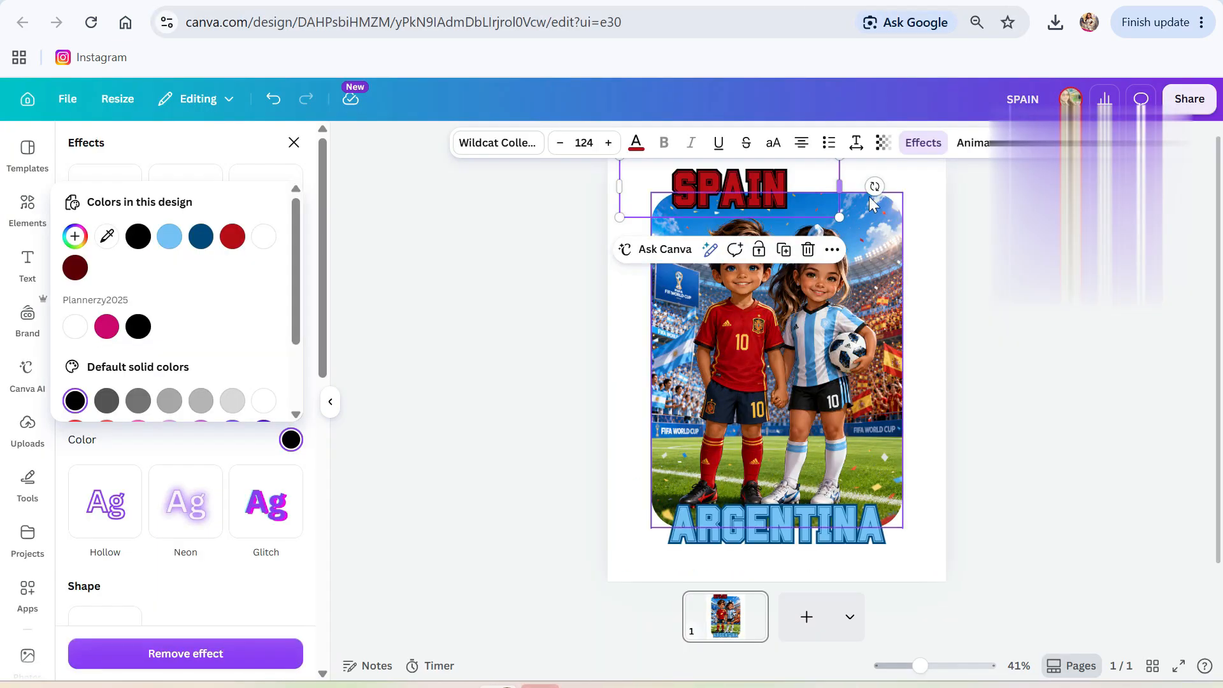
pyautogui.click(793, 197)
# Nudge SPAIN right and shift the whole SPAIN–photo–ARGENTINA layout slightly down.
pyautogui.moveTo(793, 198); pyautogui.dragTo(809, 198)
pyautogui.click(778, 529)
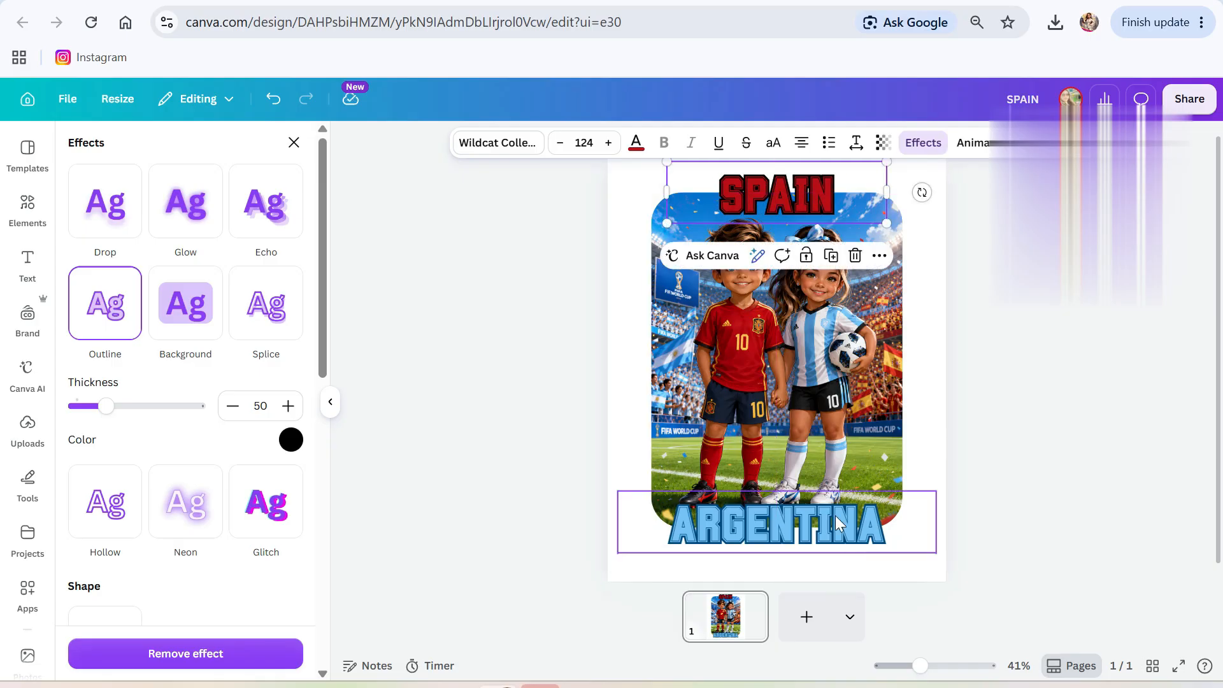
pyautogui.click(1065, 404)
pyautogui.moveTo(583, 154); pyautogui.dragTo(946, 561)
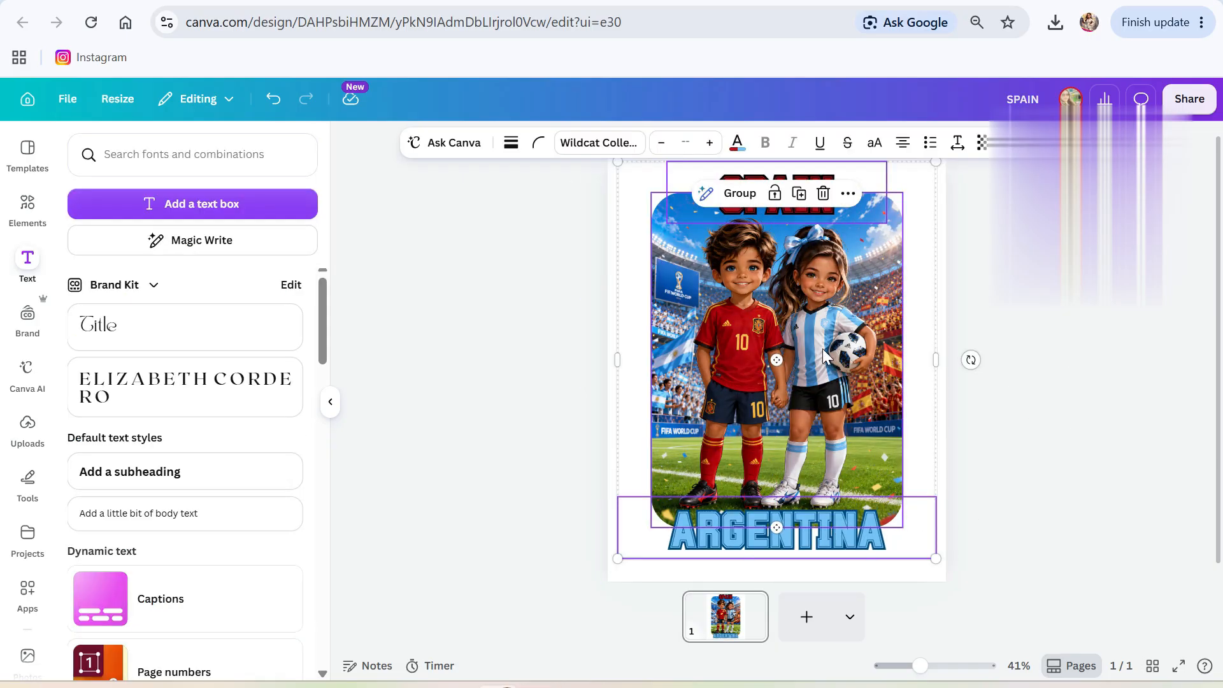
pyautogui.moveTo(821, 350); pyautogui.dragTo(821, 359)
pyautogui.click(1063, 358)
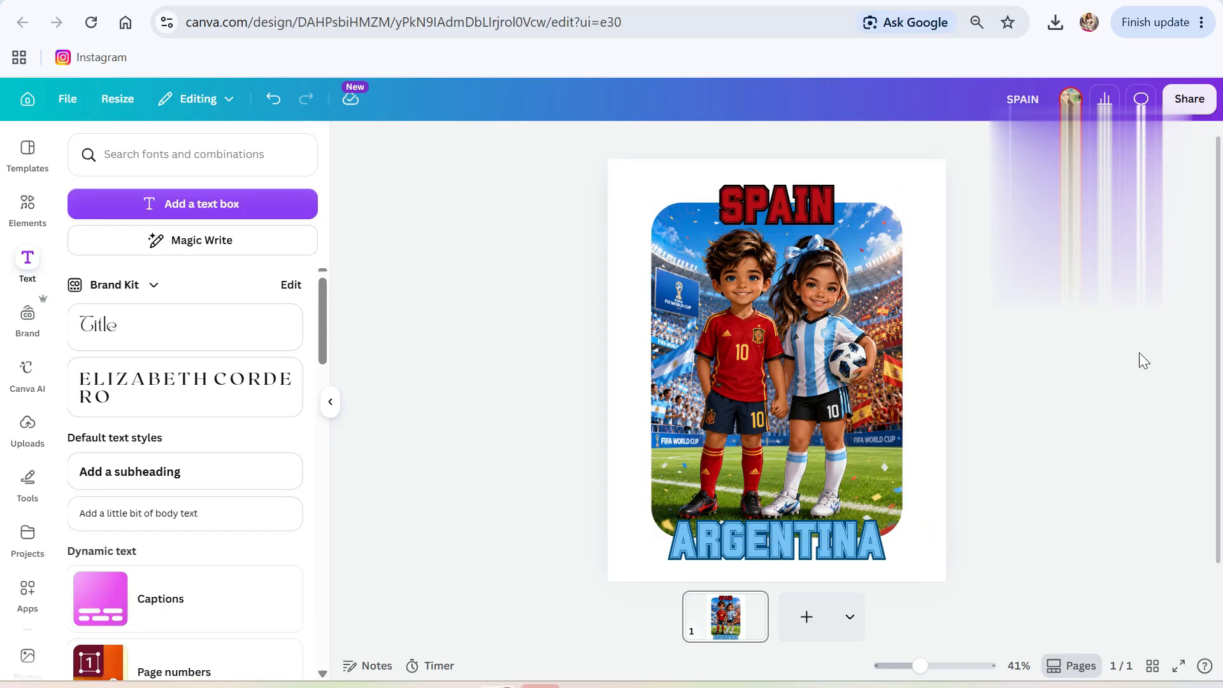
# Download the SPAIN/ARGENTINA design as a high-quality PNG file.
pyautogui.click(1189, 99)
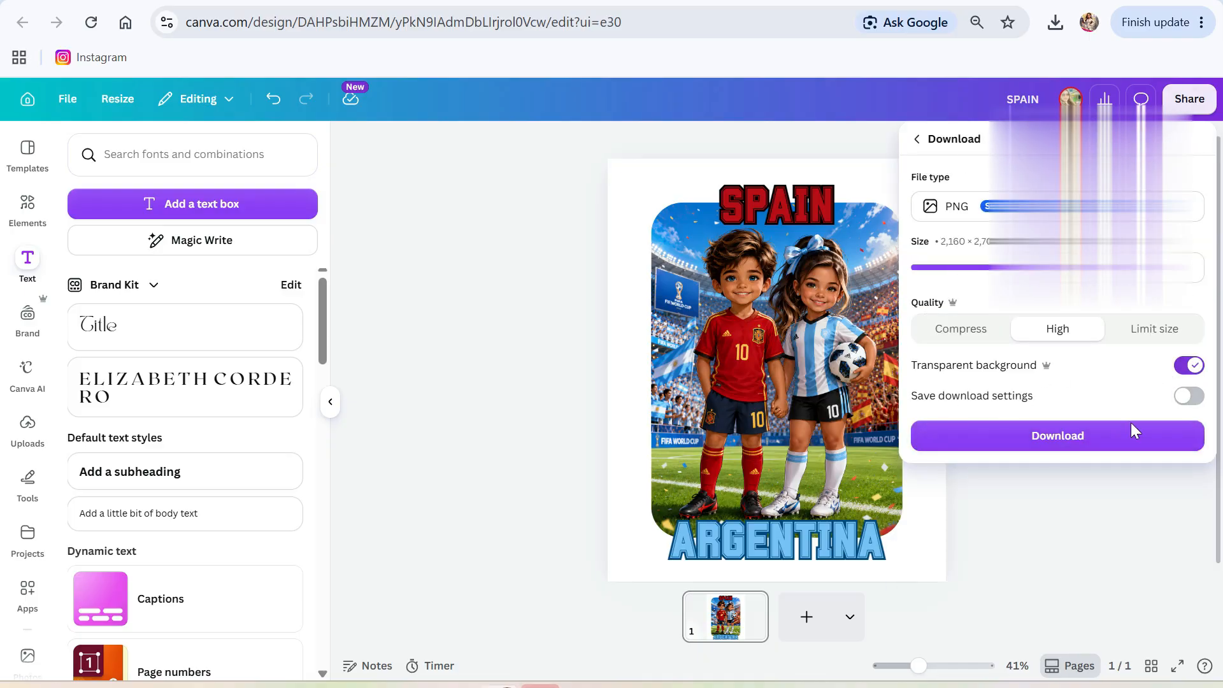
pyautogui.click(1048, 437)
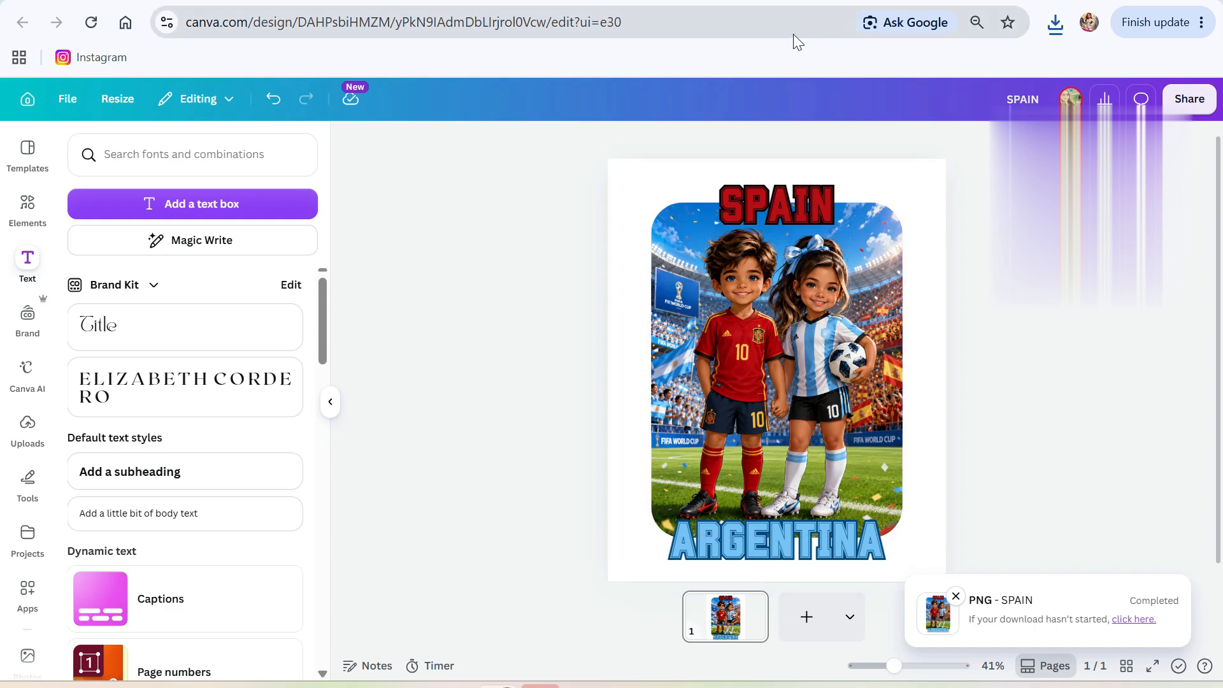
# From the Canva home page, create a new blank Instagram Post (4:5) design.
pyautogui.click(25, 102)
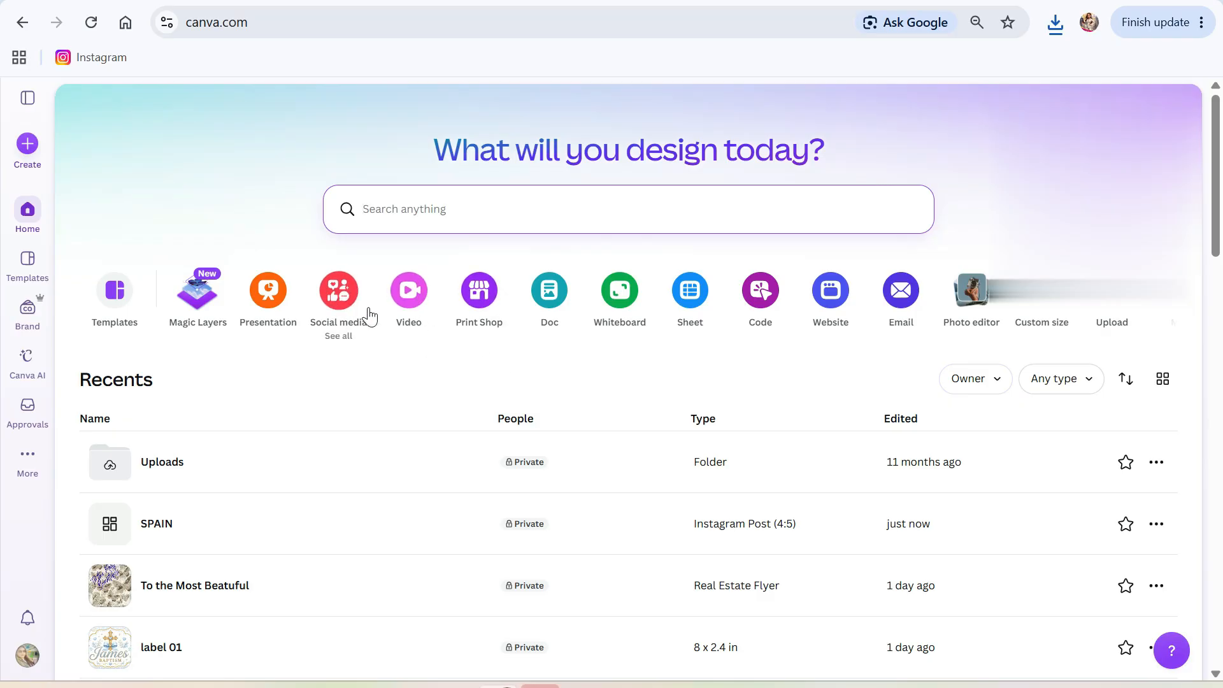
pyautogui.click(336, 294)
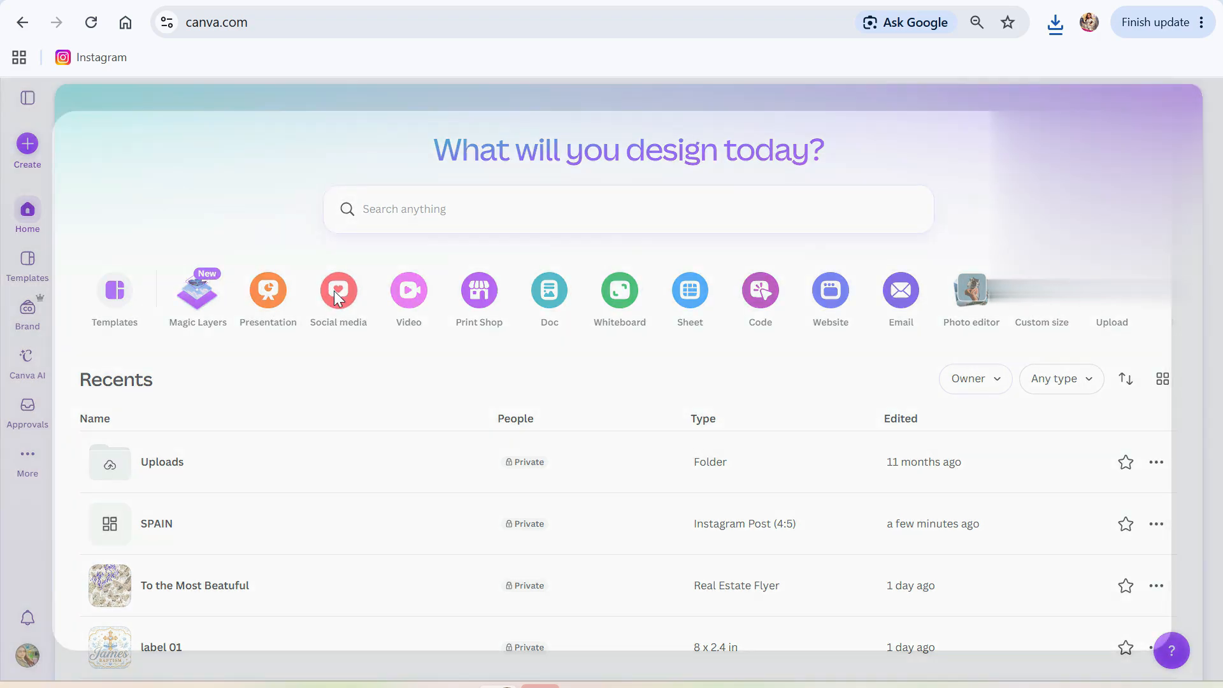
pyautogui.click(362, 352)
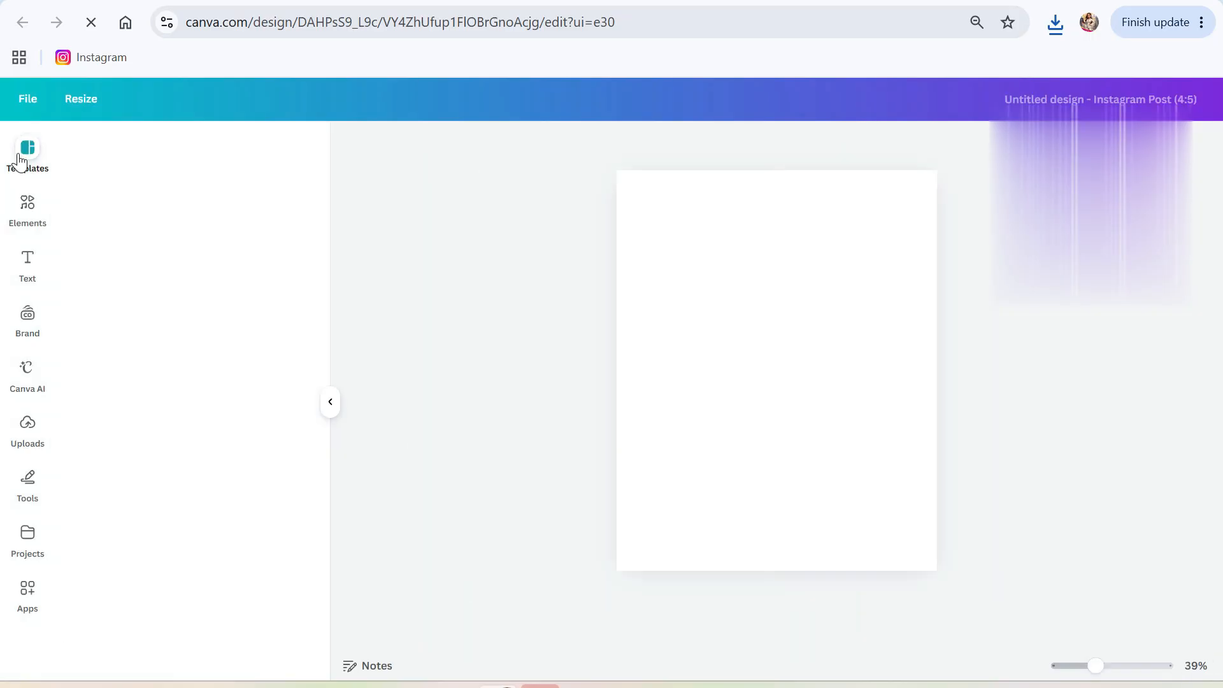
# Search the templates for 'TSHI'.
pyautogui.click(28, 151)
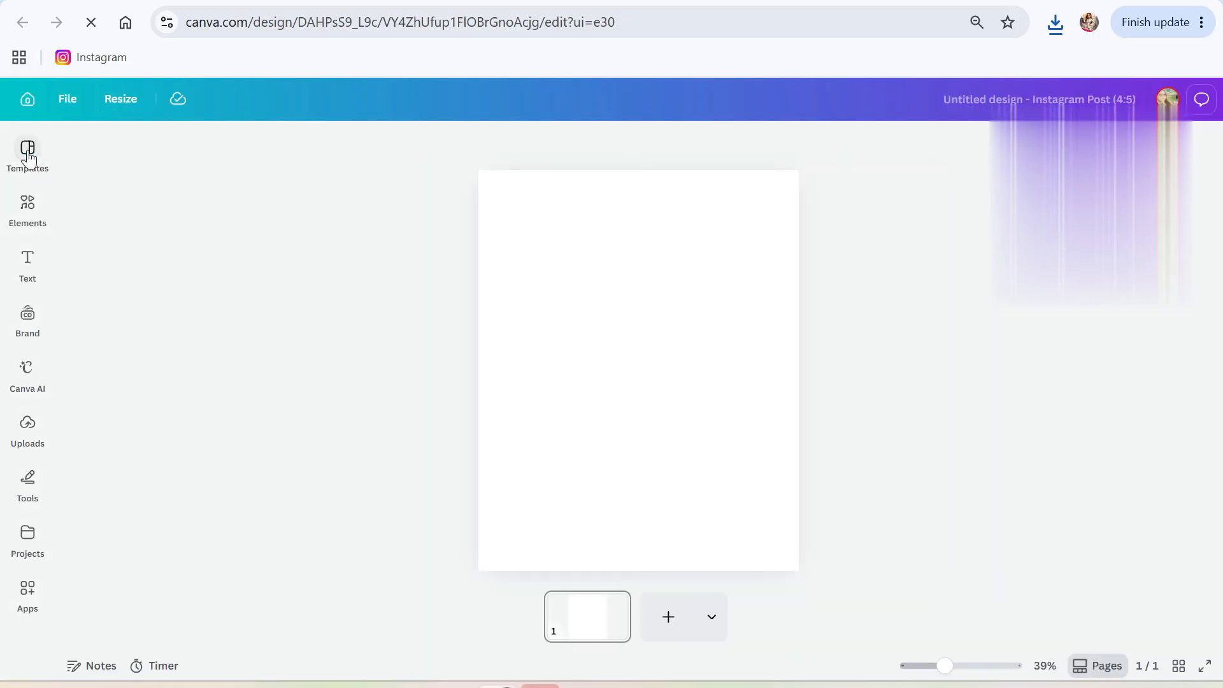
pyautogui.click(28, 151)
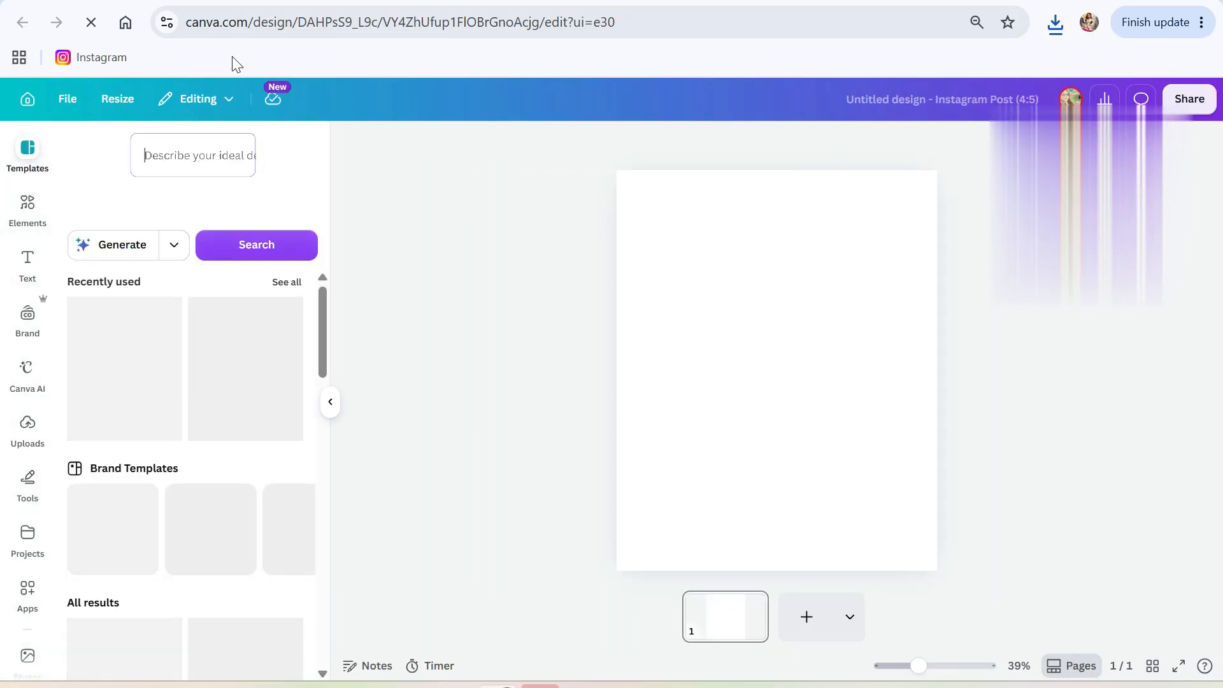
pyautogui.write('TSHIRT')
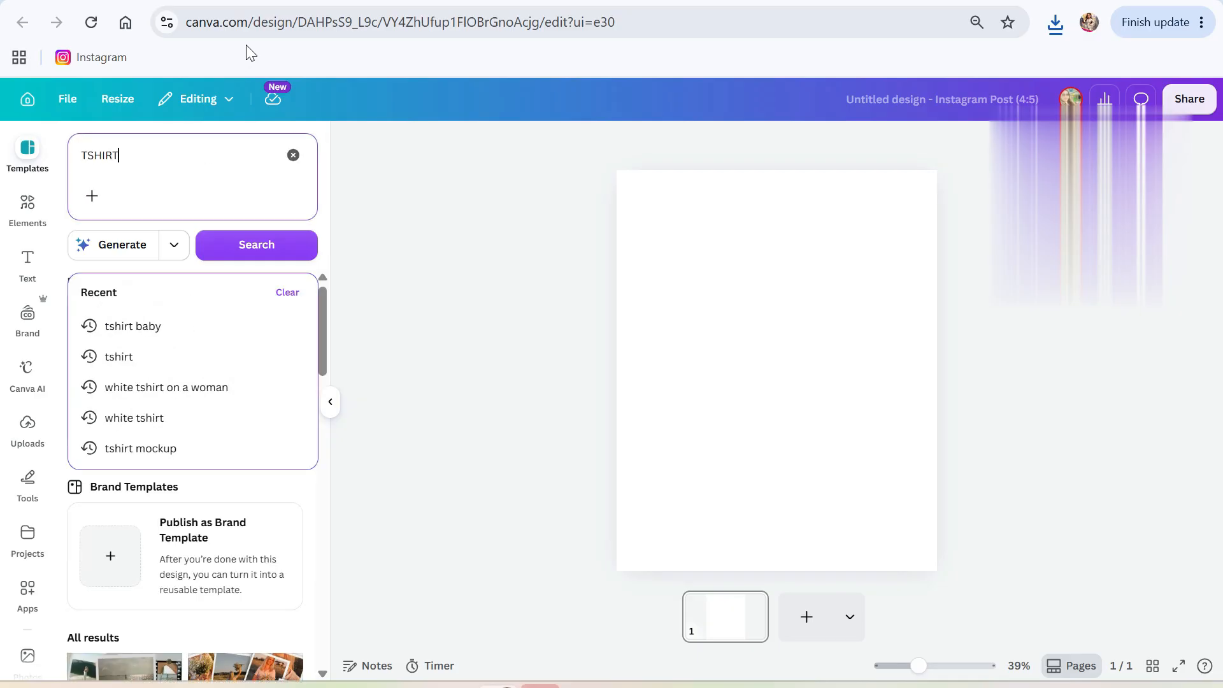
pyautogui.press('Return')
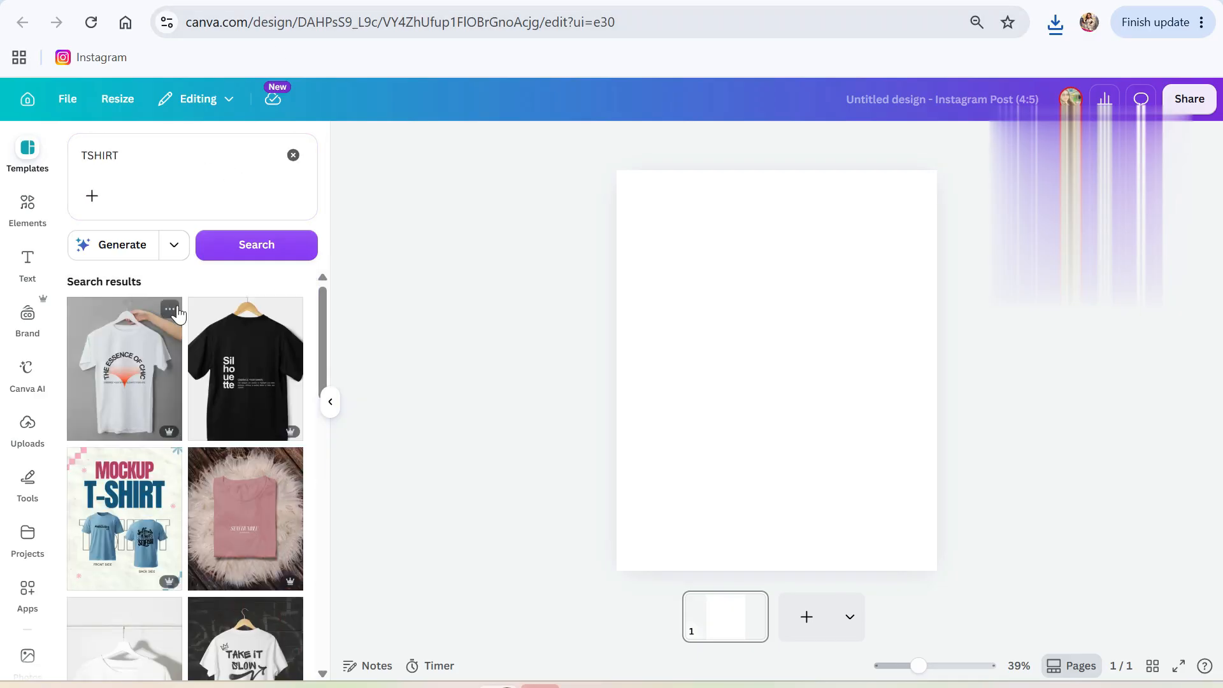
# Apply the orange 'Orange and Black Dynamic T-Shirt Sale' template to the post.
pyautogui.scroll(-1, 210, 472)
pyautogui.scroll(-3, 210, 471)
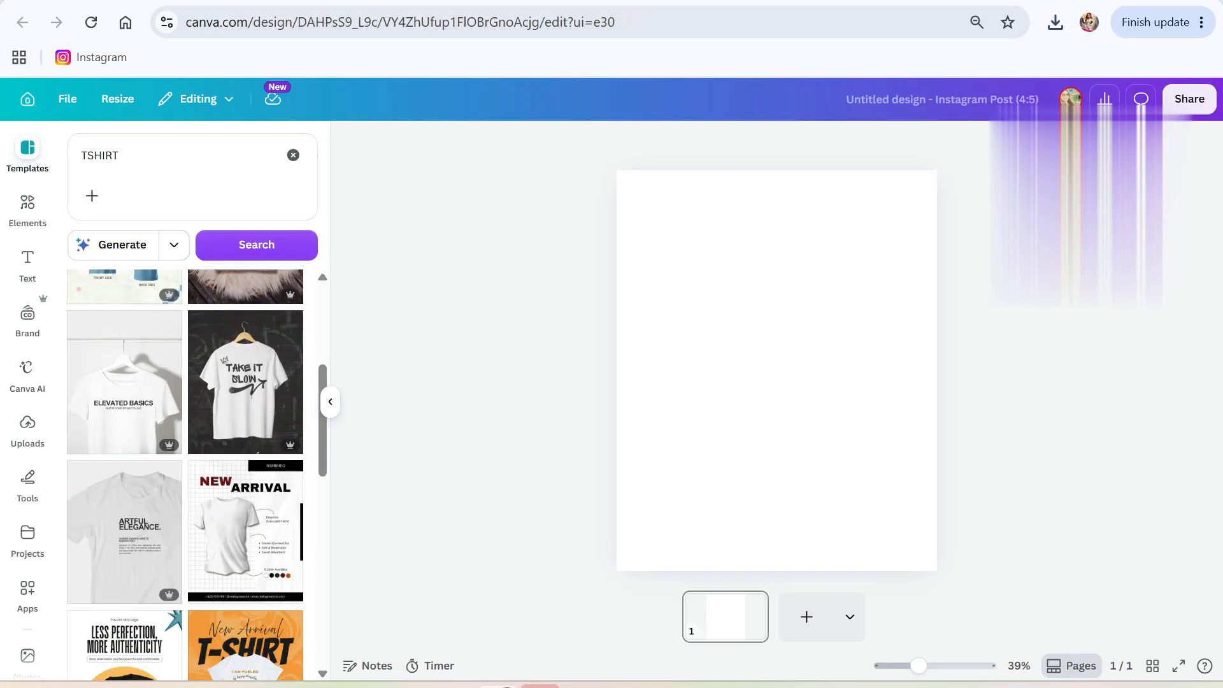
pyautogui.scroll(-3, 229, 548)
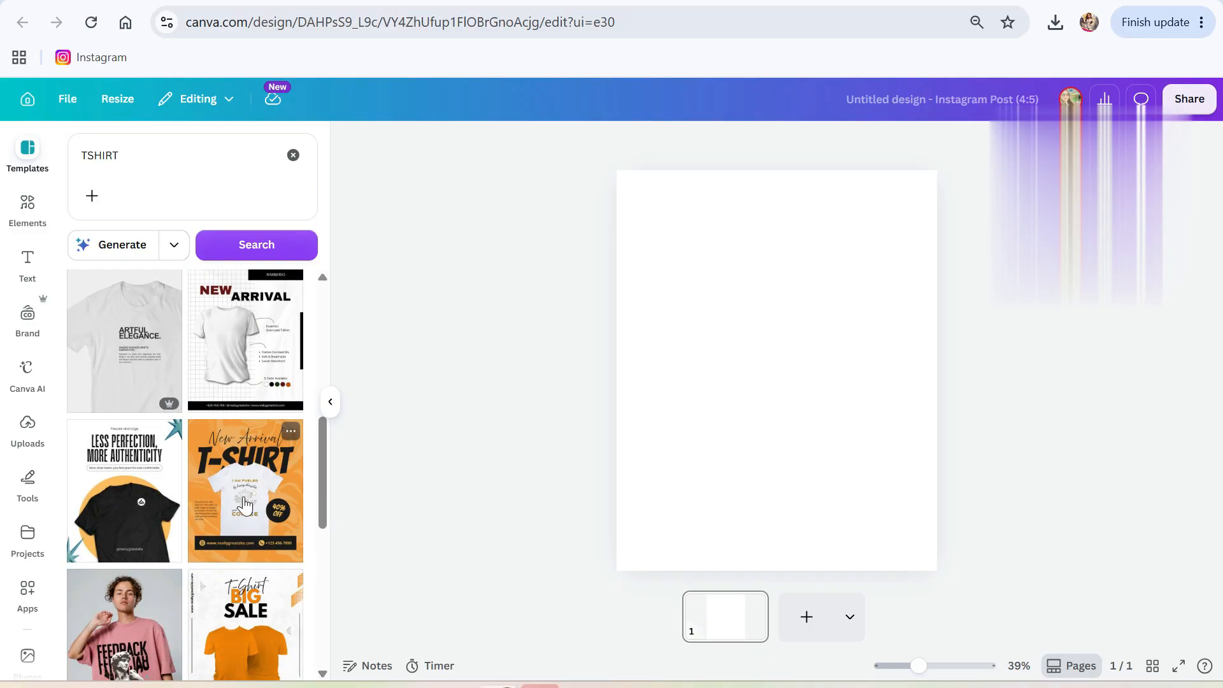
pyautogui.scroll(-3, 247, 497)
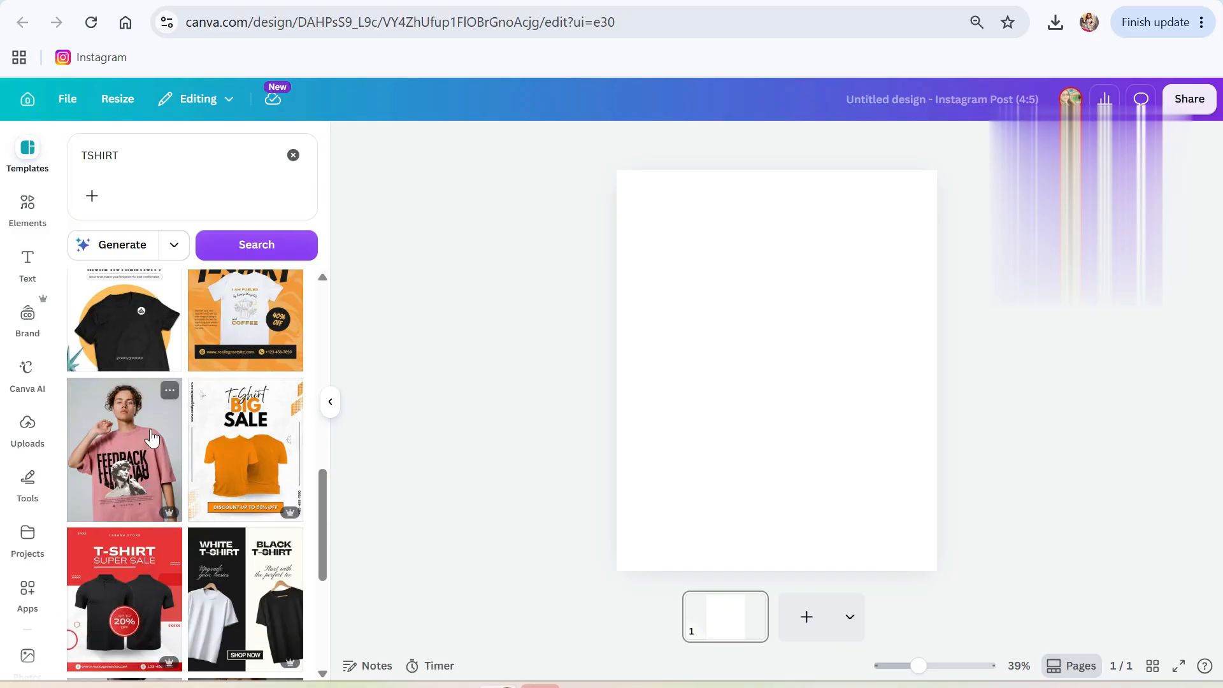
pyautogui.scroll(-3, 197, 491)
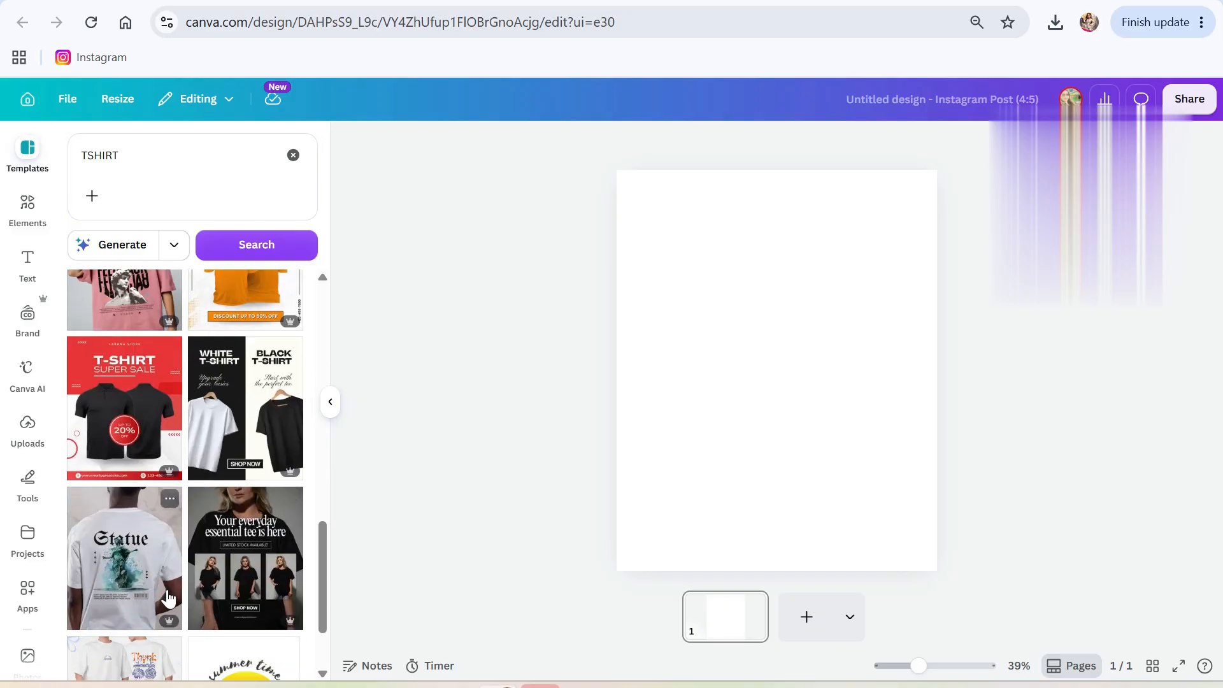
pyautogui.scroll(-8, 144, 600)
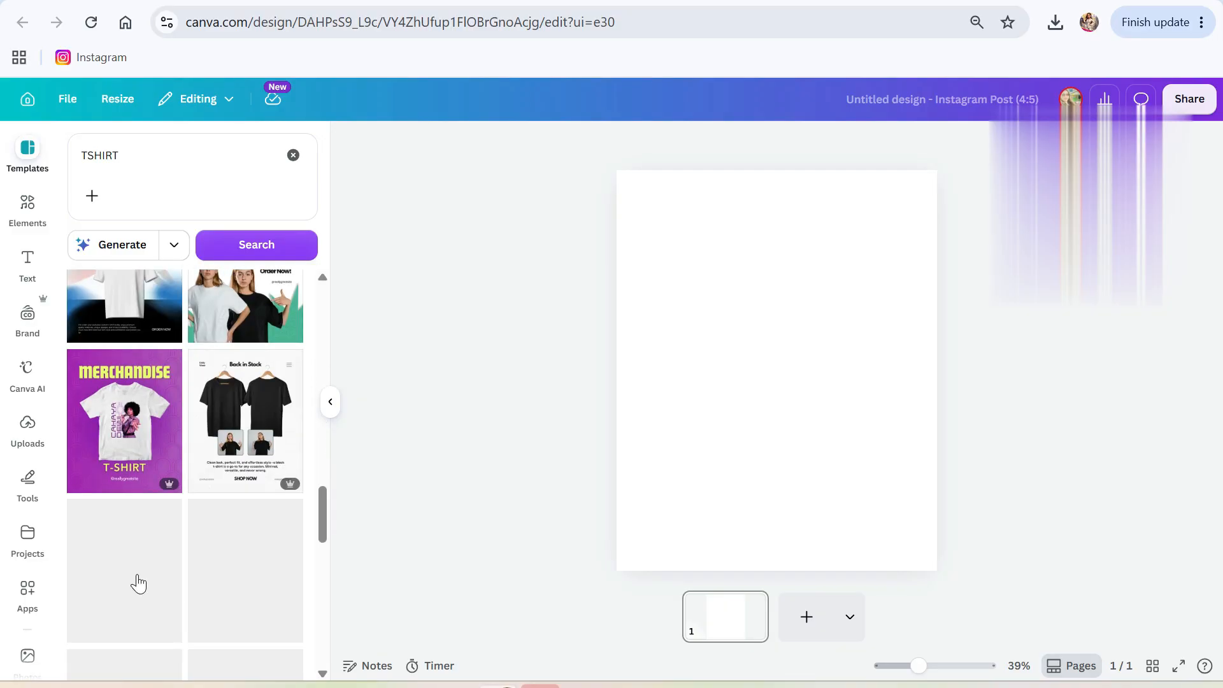
pyautogui.scroll(-5, 130, 578)
pyautogui.scroll(-2, 131, 581)
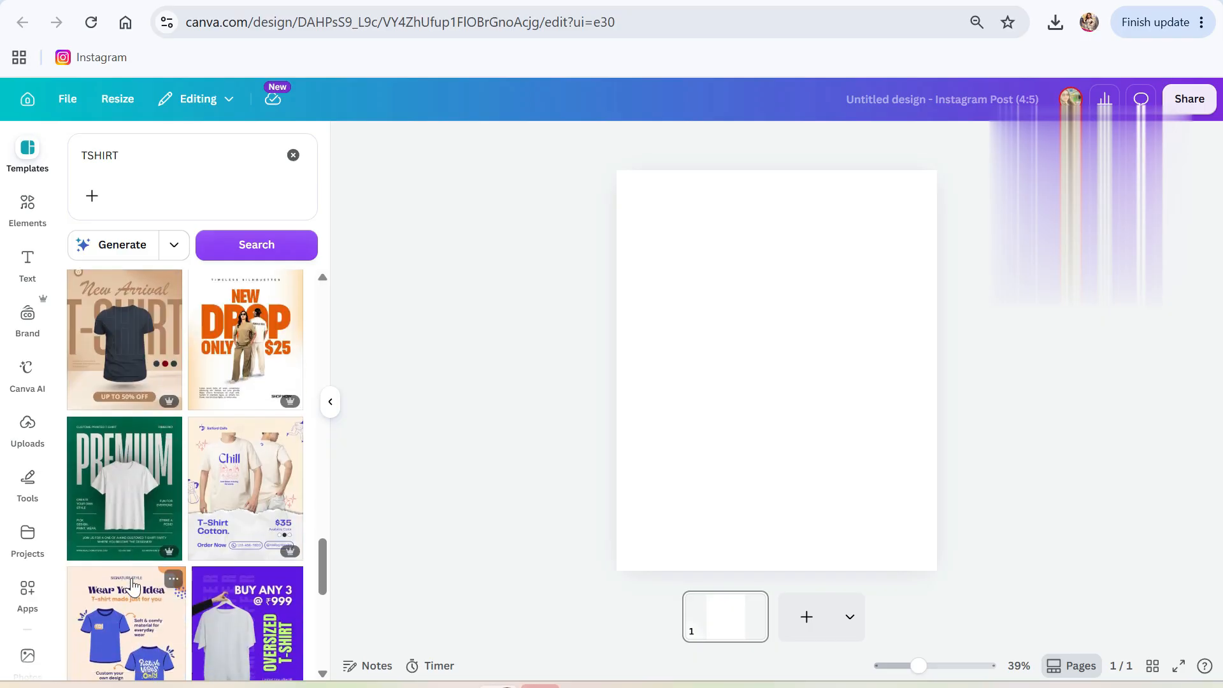
pyautogui.scroll(-4, 127, 576)
pyautogui.scroll(20, 170, 468)
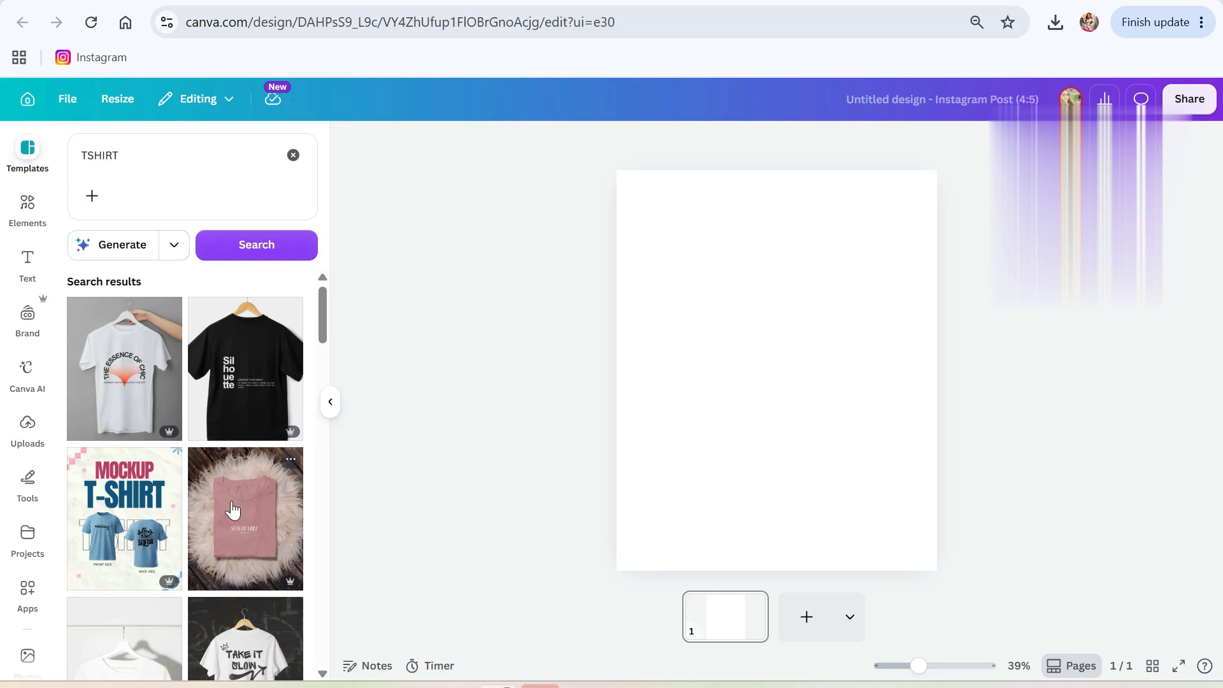
pyautogui.scroll(-5, 203, 503)
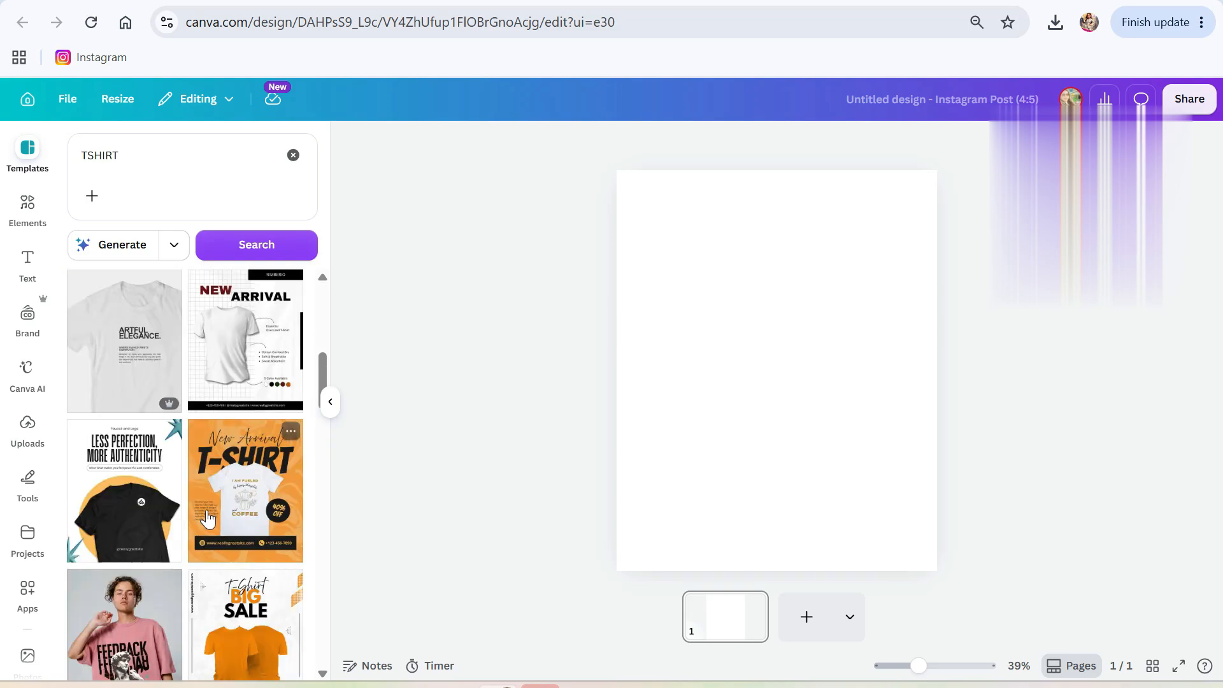
pyautogui.click(239, 503)
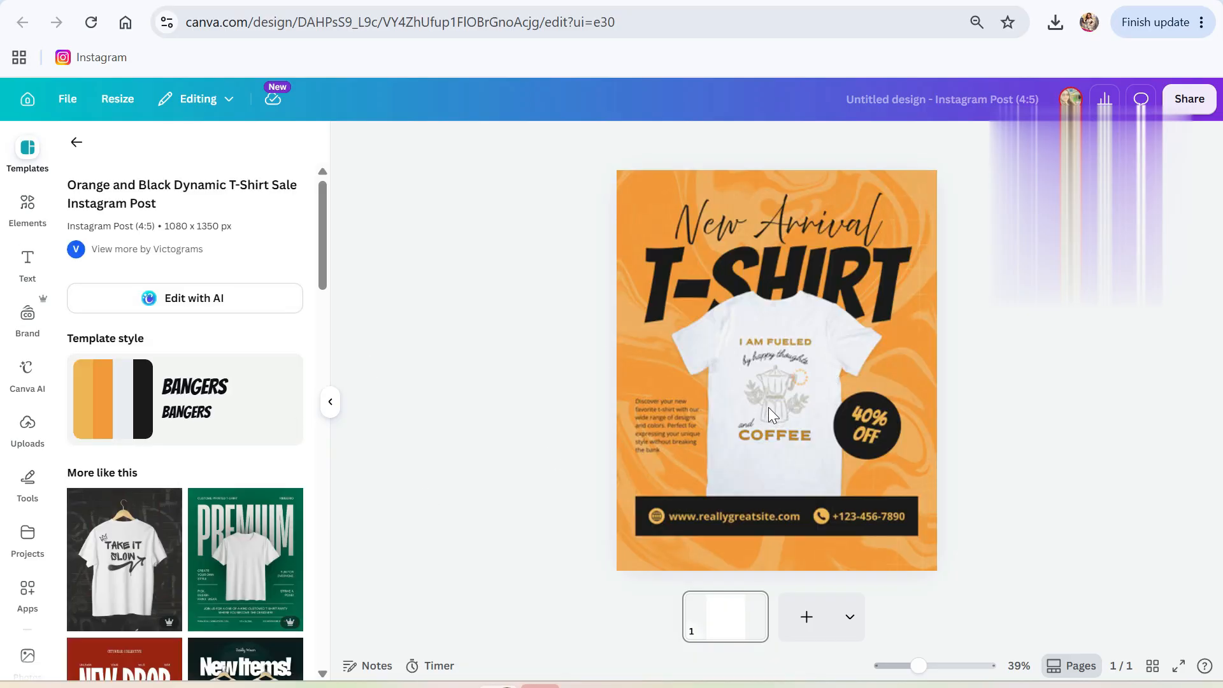
# Search Elements for 'WHITE T' and delete the template's printed T-shirt.
pyautogui.click(781, 396)
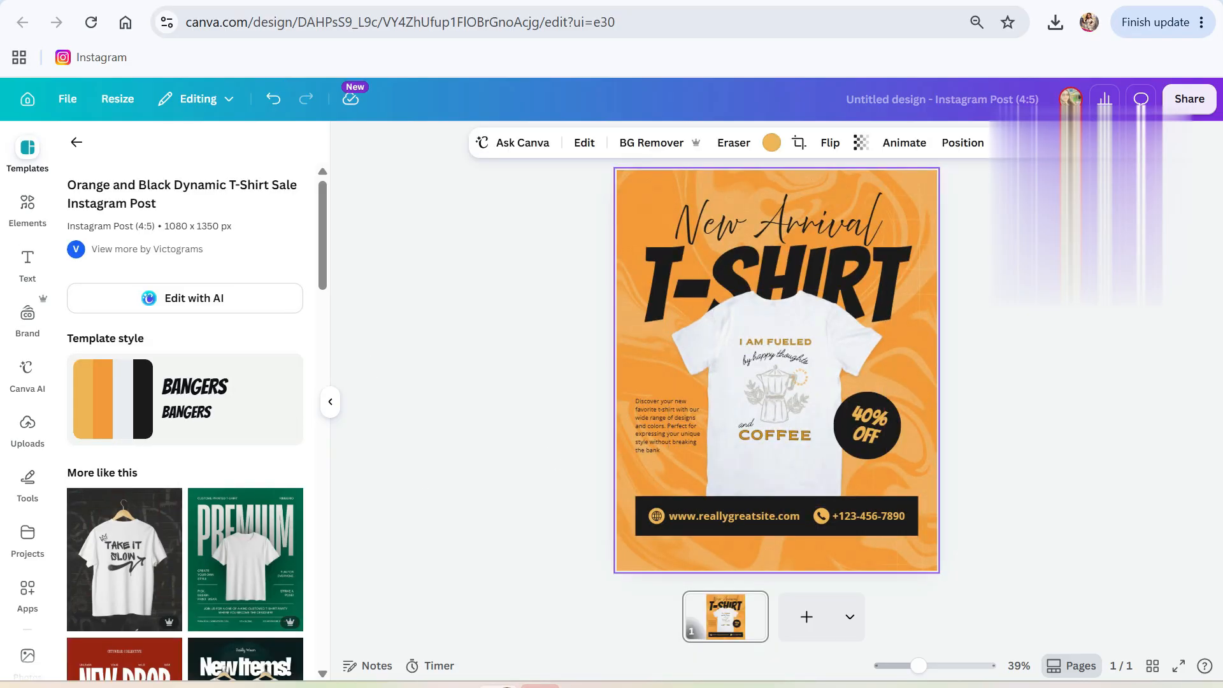
pyautogui.click(777, 398)
pyautogui.click(27, 205)
pyautogui.write('WHITE TSHIRT')
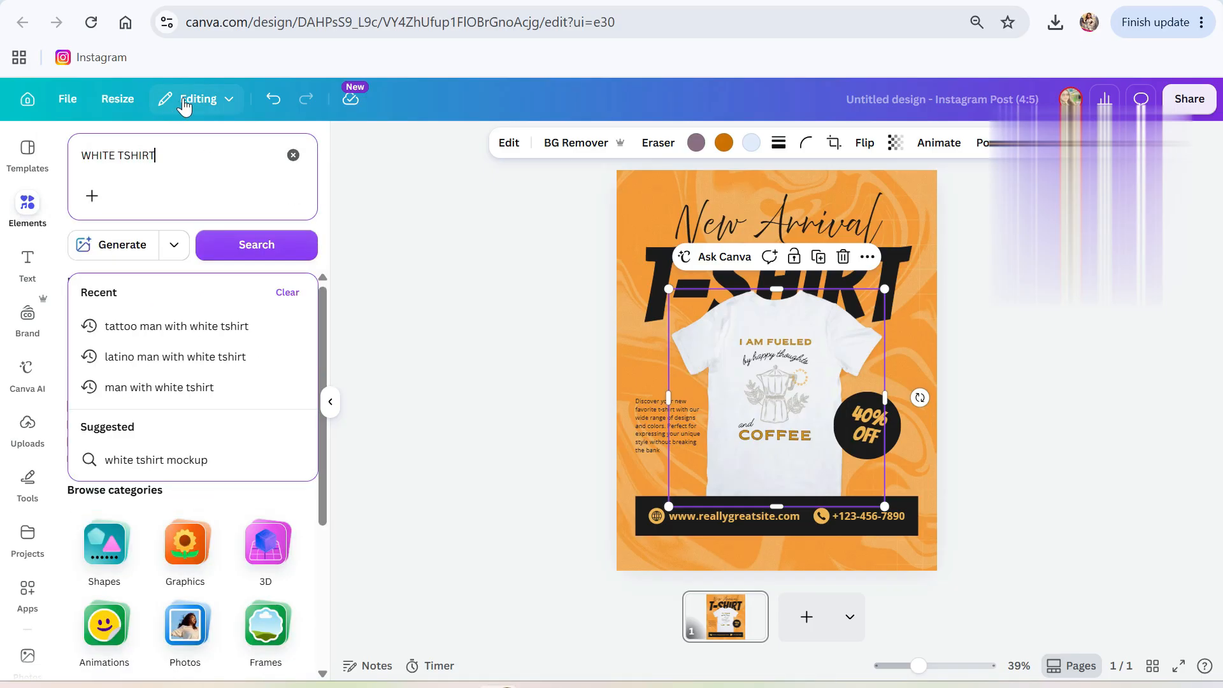
pyautogui.press('Return')
pyautogui.click(757, 382)
pyautogui.press('BackSpace')
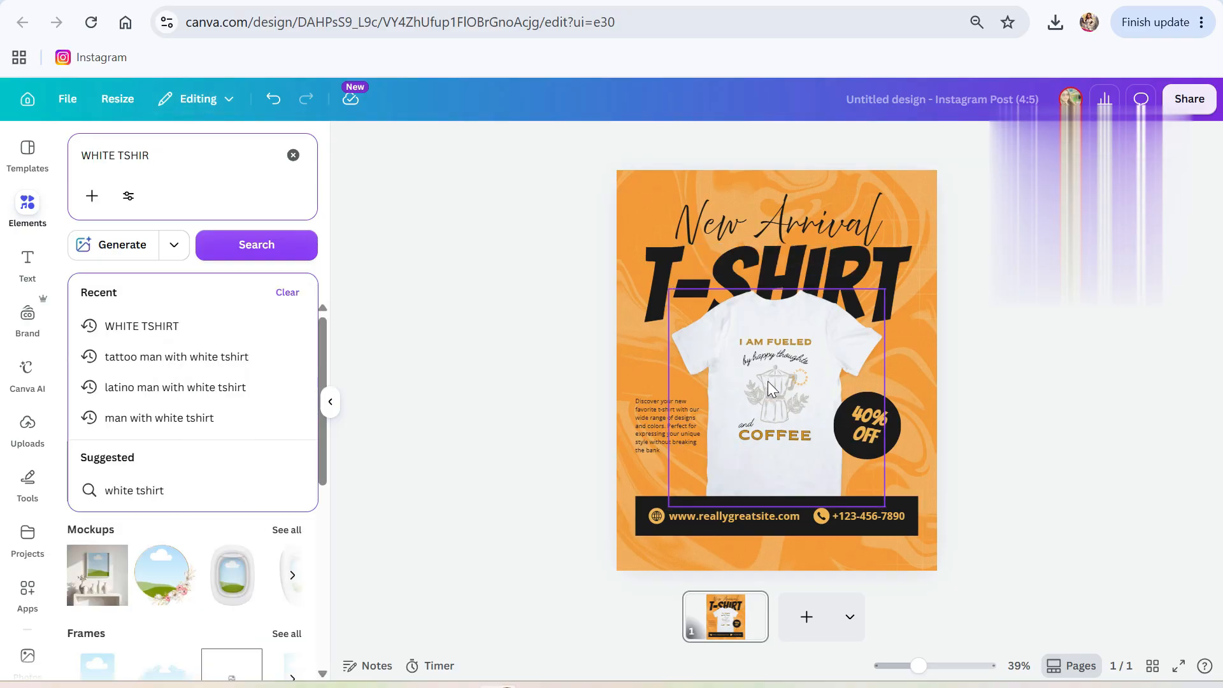
pyautogui.click(767, 385)
pyautogui.press('Delete')
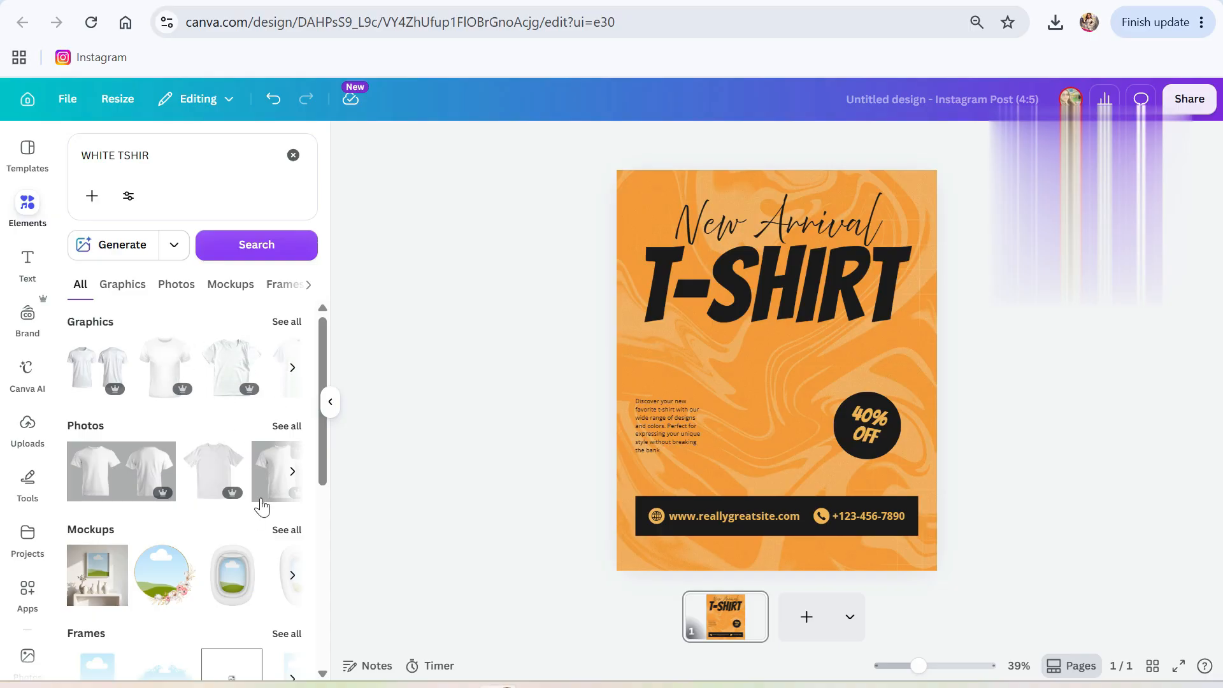
# Add a white T-shirt photo centred over the page middle, and move New Arrival up.
pyautogui.click(213, 475)
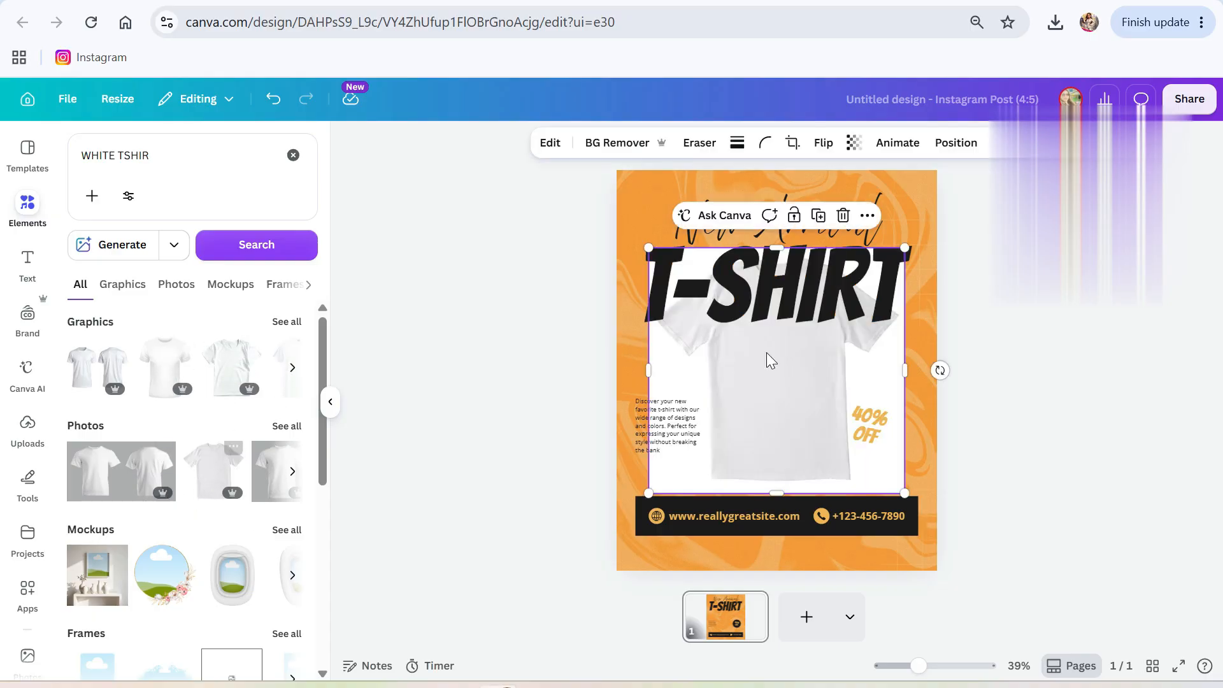
pyautogui.moveTo(770, 422); pyautogui.dragTo(767, 460)
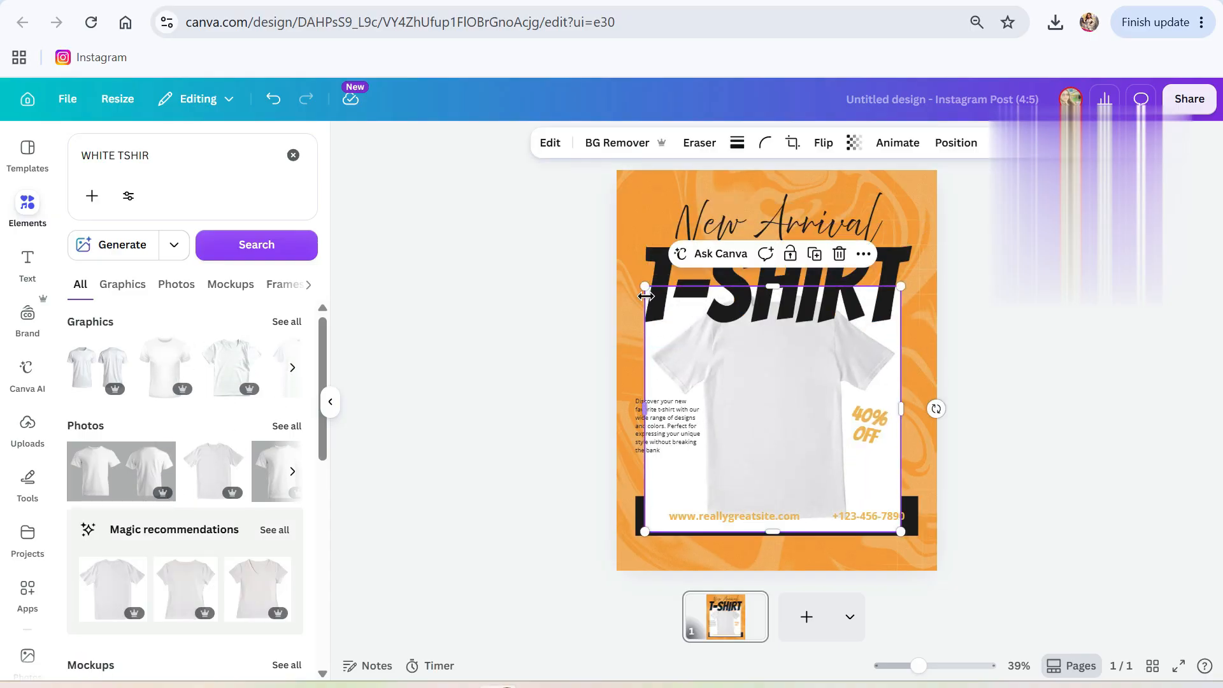
pyautogui.moveTo(645, 288); pyautogui.dragTo(689, 330)
pyautogui.moveTo(758, 422); pyautogui.dragTo(740, 418)
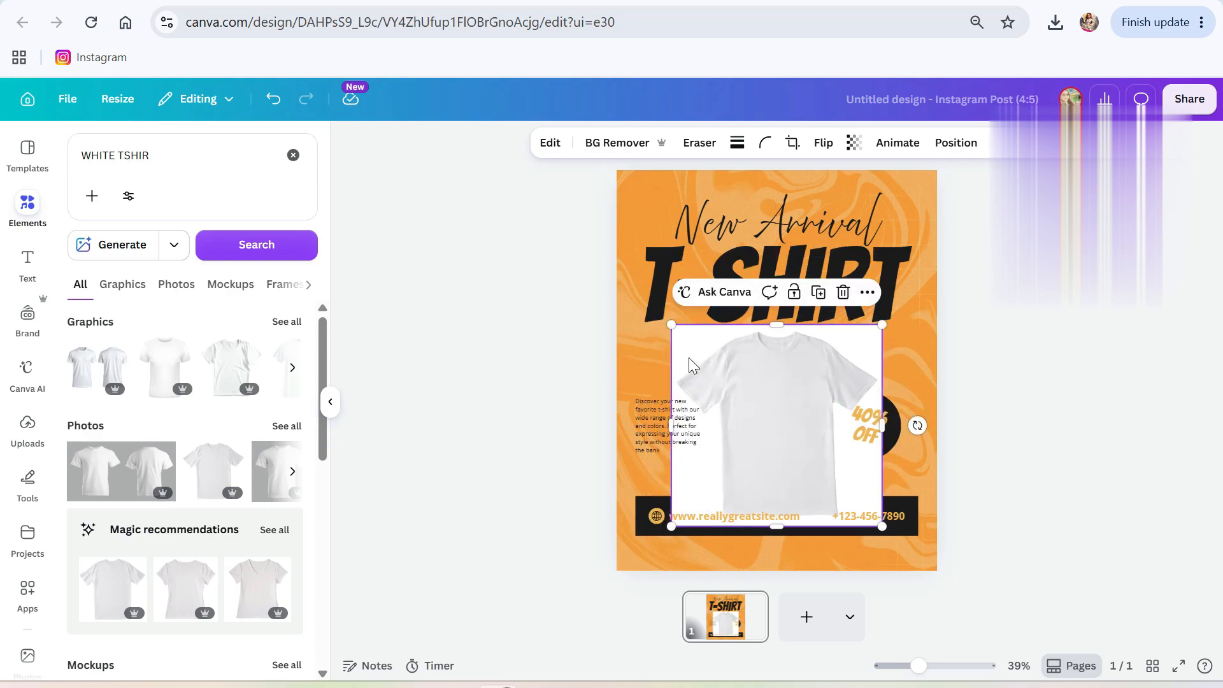
pyautogui.moveTo(672, 327); pyautogui.dragTo(581, 238)
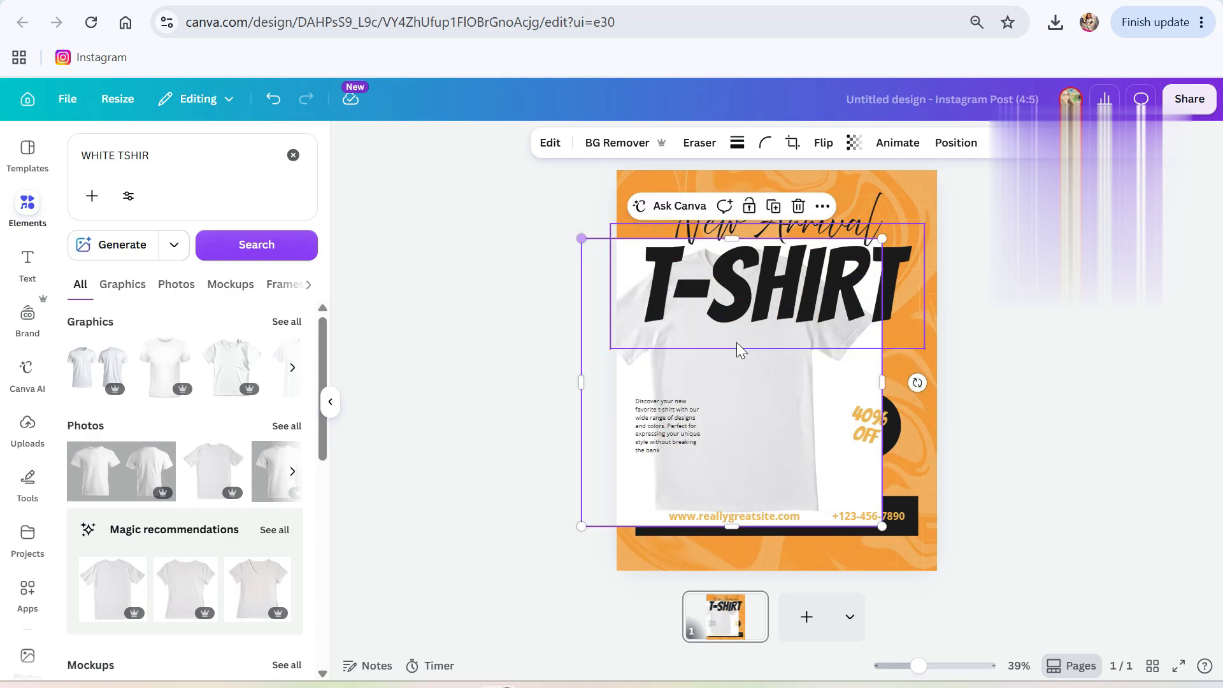
pyautogui.moveTo(764, 401); pyautogui.dragTo(805, 401)
pyautogui.click(800, 281)
pyautogui.moveTo(807, 221); pyautogui.dragTo(777, 201)
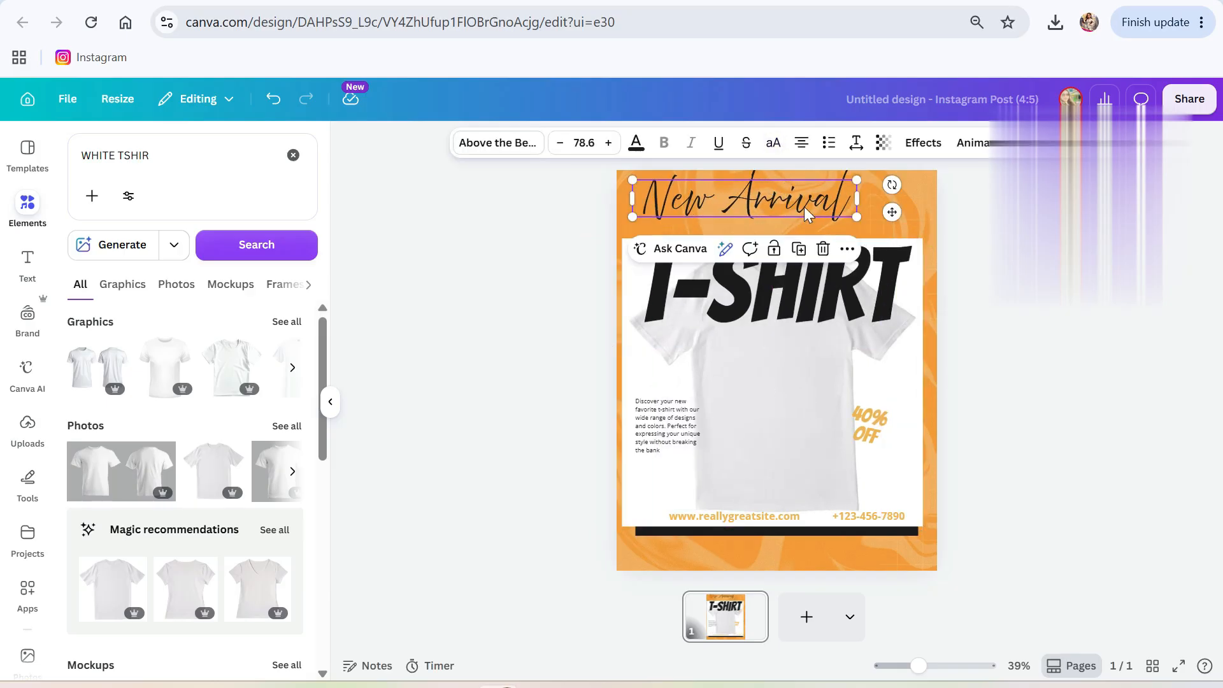
# Replace 'New Arrival' with 'What's your' and centre it at the top.
pyautogui.doubleClick(751, 203)
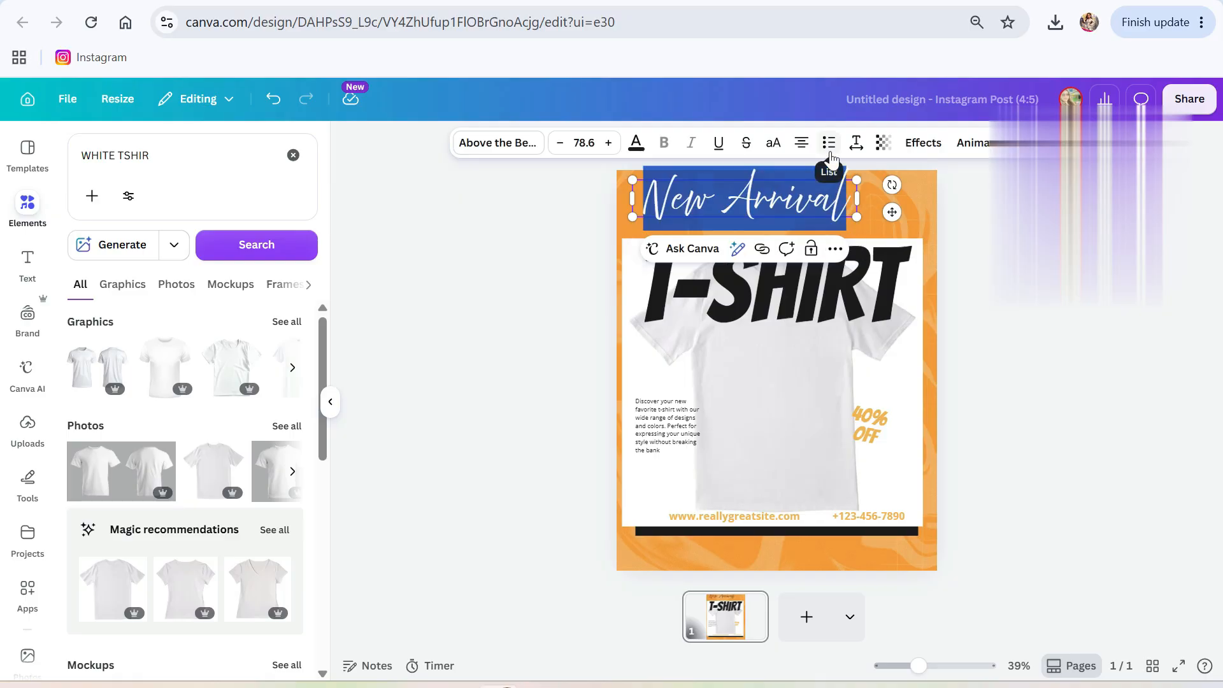
pyautogui.click(830, 145)
pyautogui.press('BackSpace')
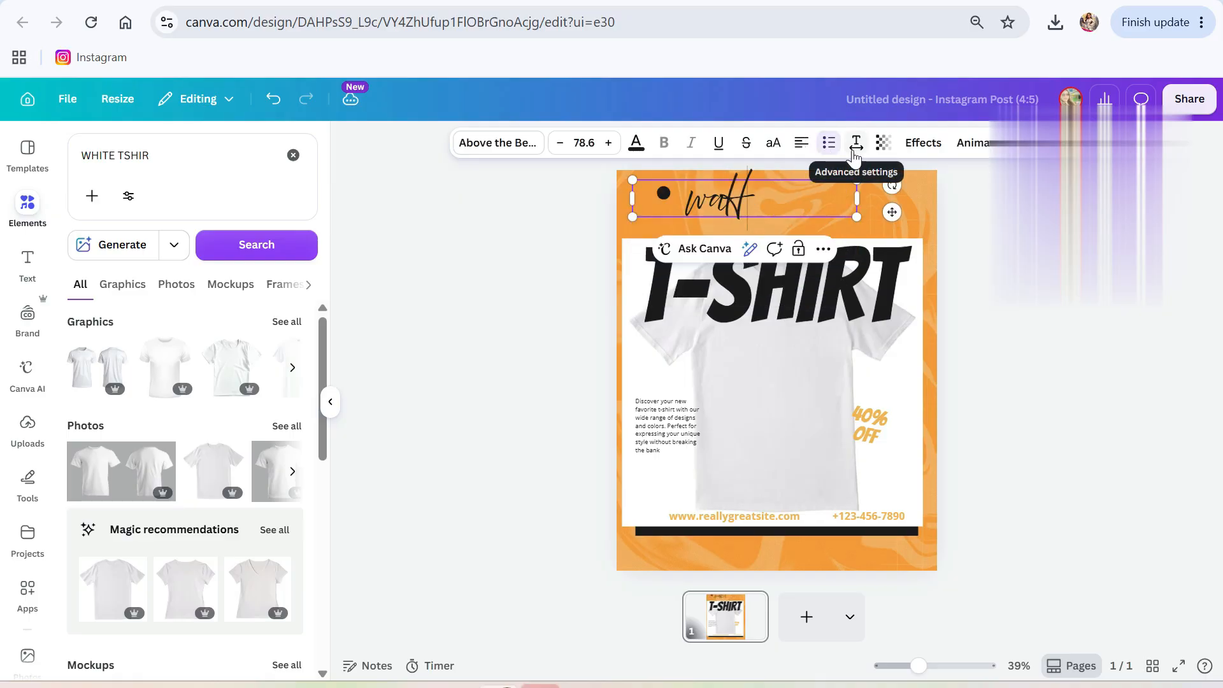
pyautogui.press('BackSpace')
pyautogui.write('WHAT')
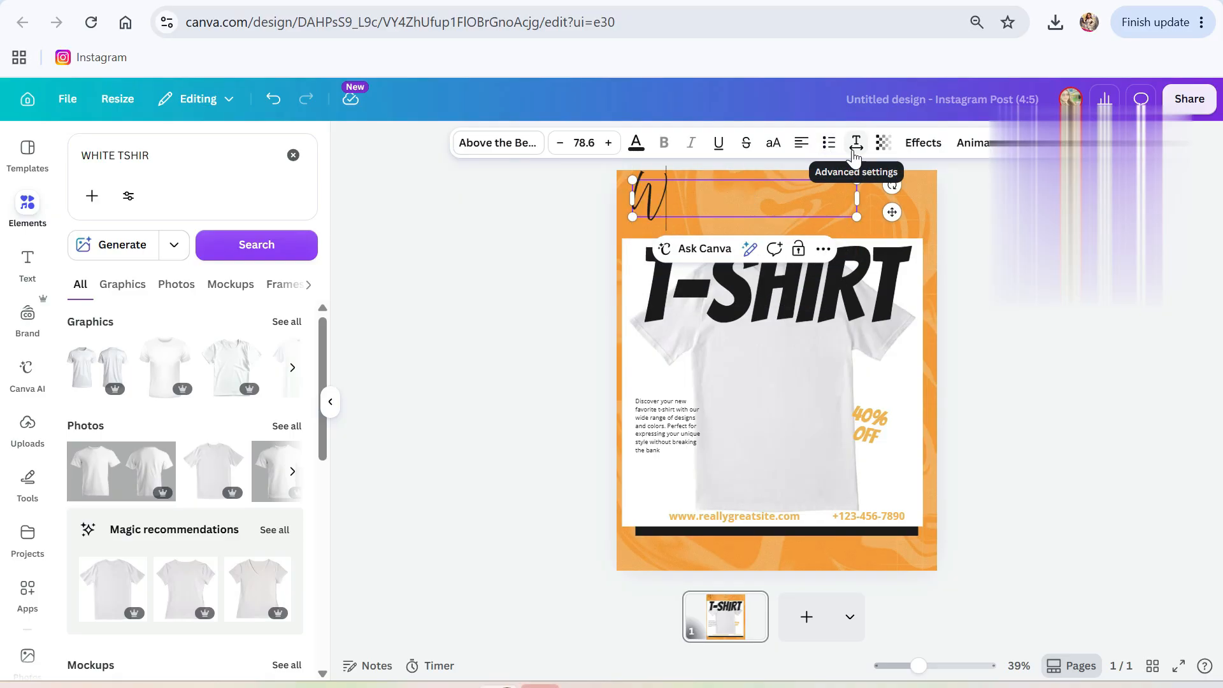
pyautogui.press('BackSpace')
pyautogui.press('BackSpace')
pyautogui.press('capslock')
pyautogui.press('BackSpace')
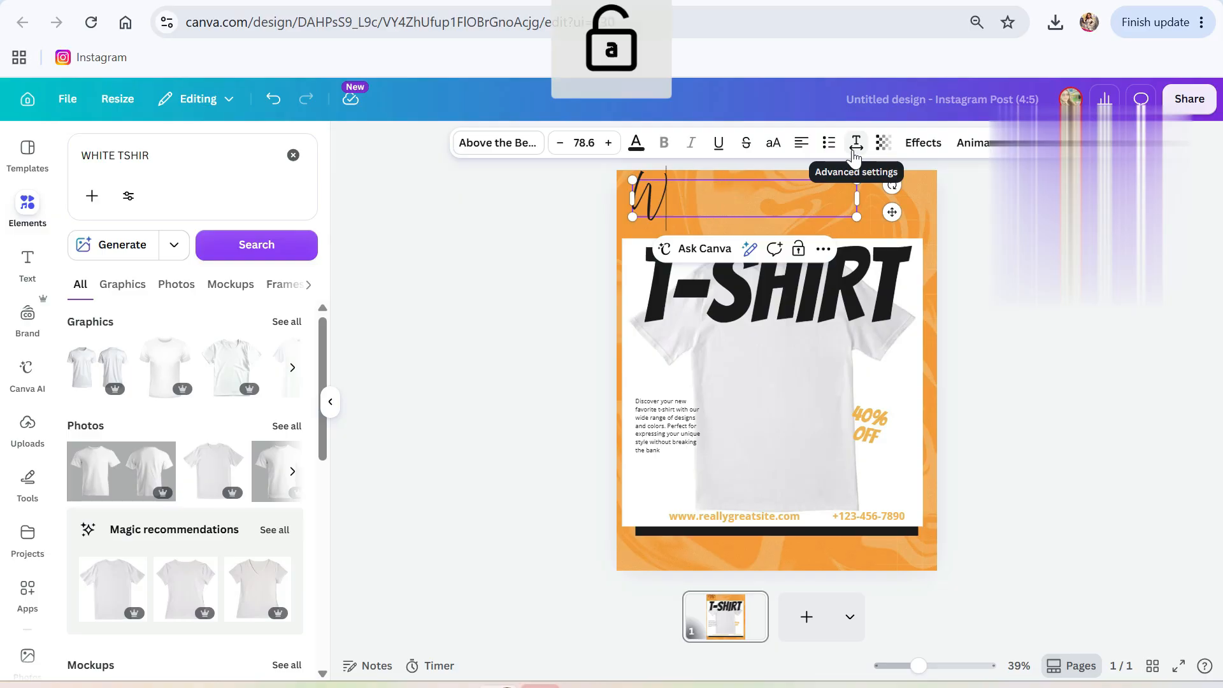
pyautogui.write('hats upin')
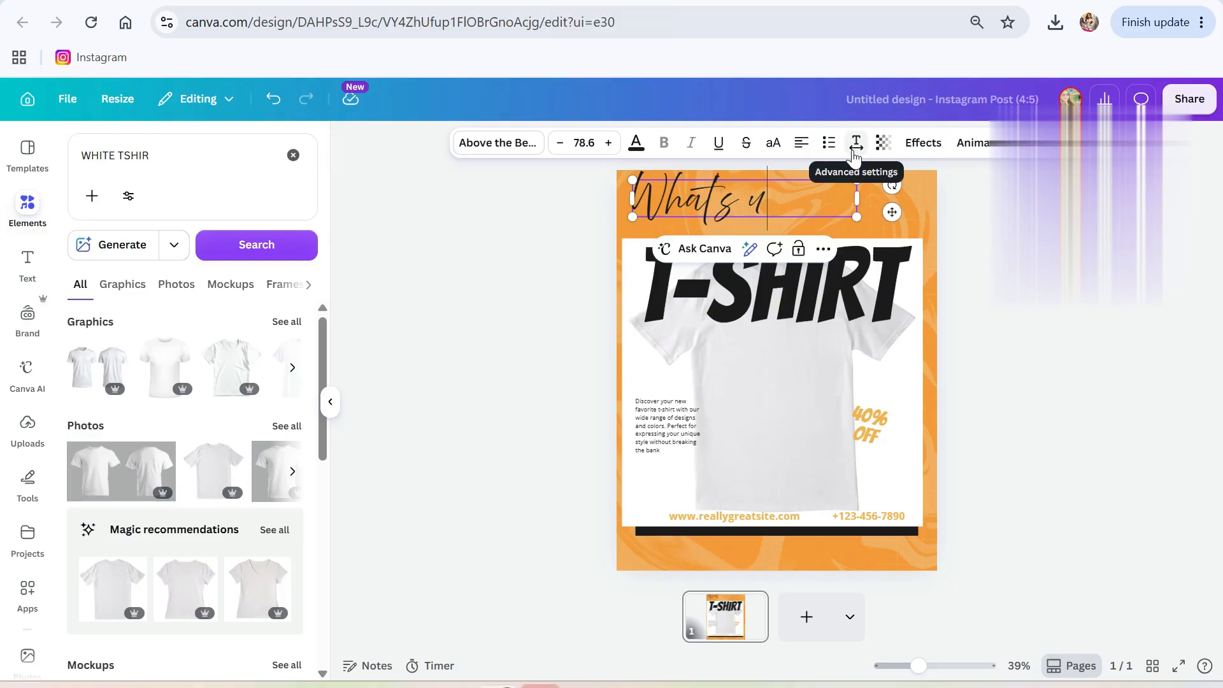
pyautogui.press('BackSpace')
pyautogui.press('BackSpace')
pyautogui.press('BackSpace')
pyautogui.write('y')
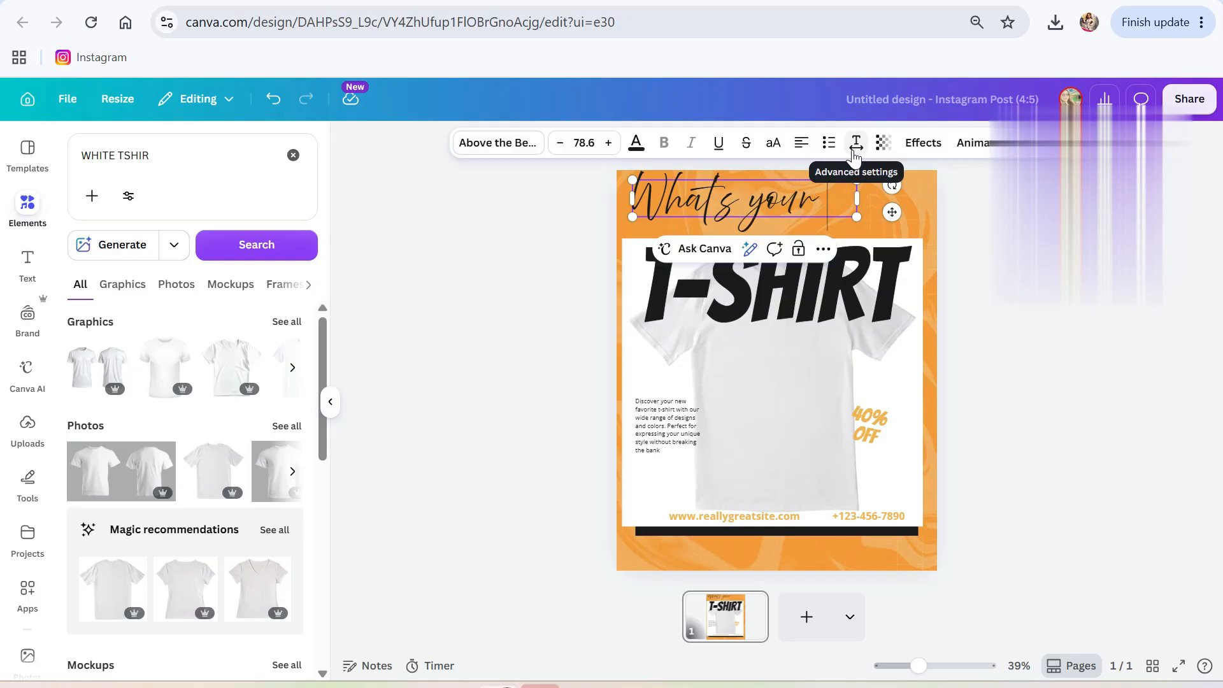
pyautogui.moveTo(771, 199); pyautogui.dragTo(807, 202)
# Retype the T-SHIRT heading as 'TEAM?'.
pyautogui.click(800, 290)
pyautogui.click(802, 291)
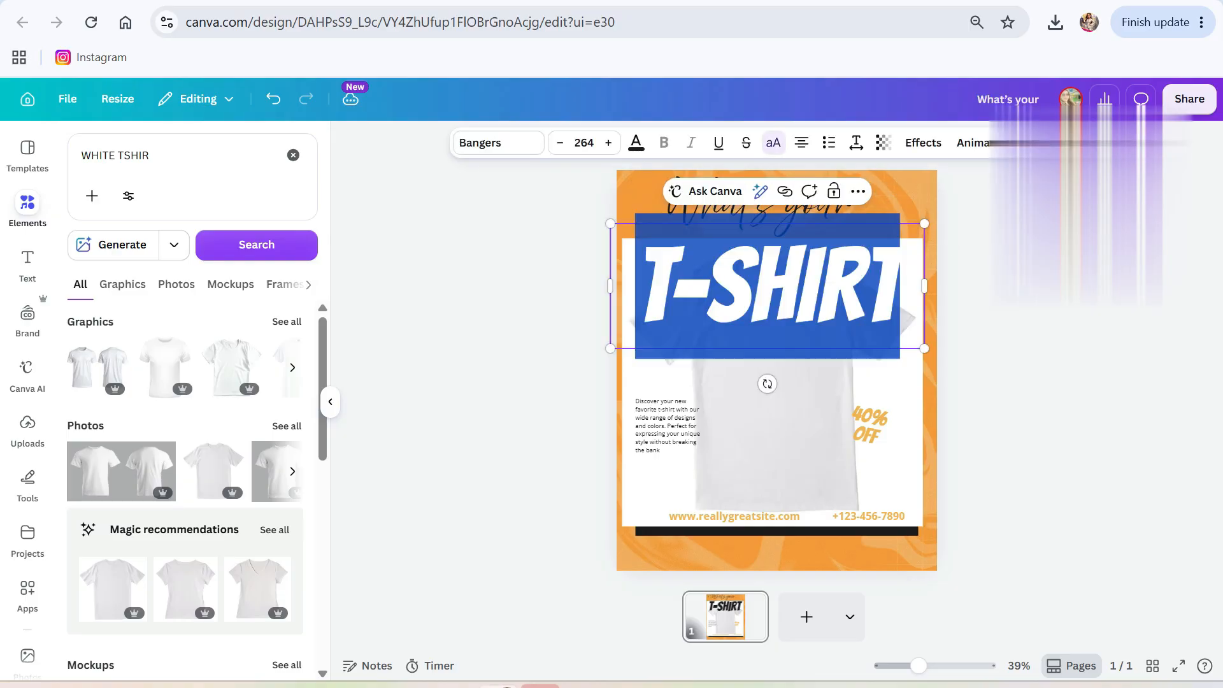
pyautogui.write('TEA')
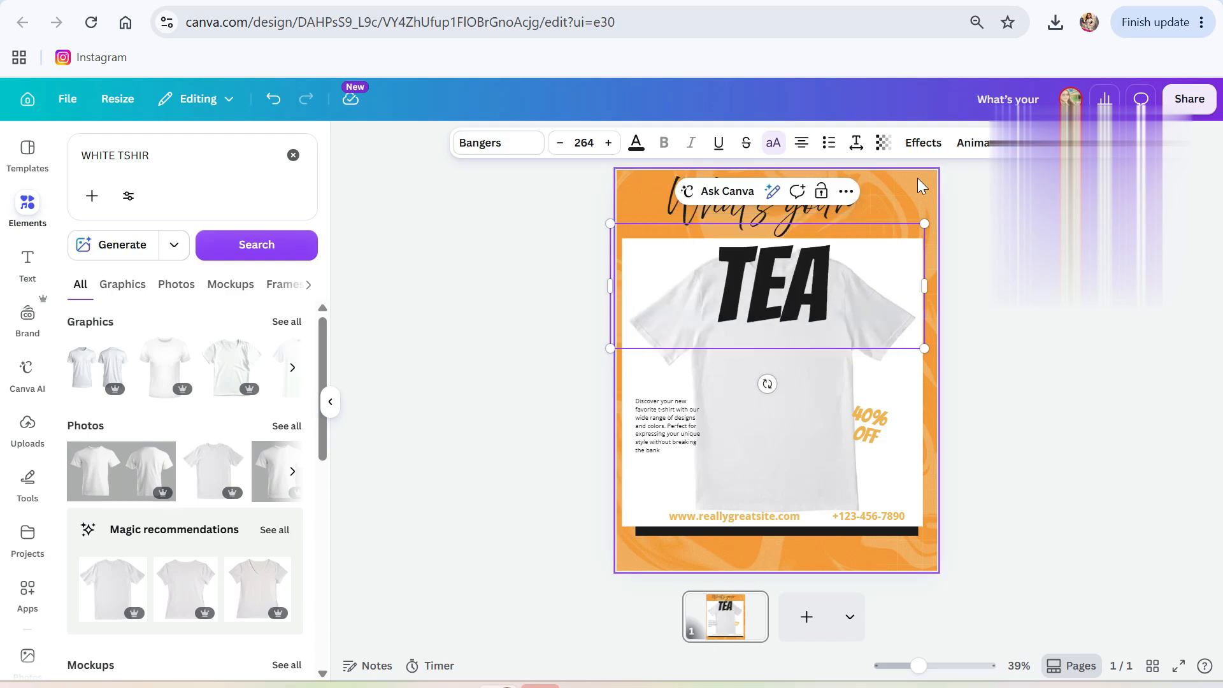
pyautogui.write('M')
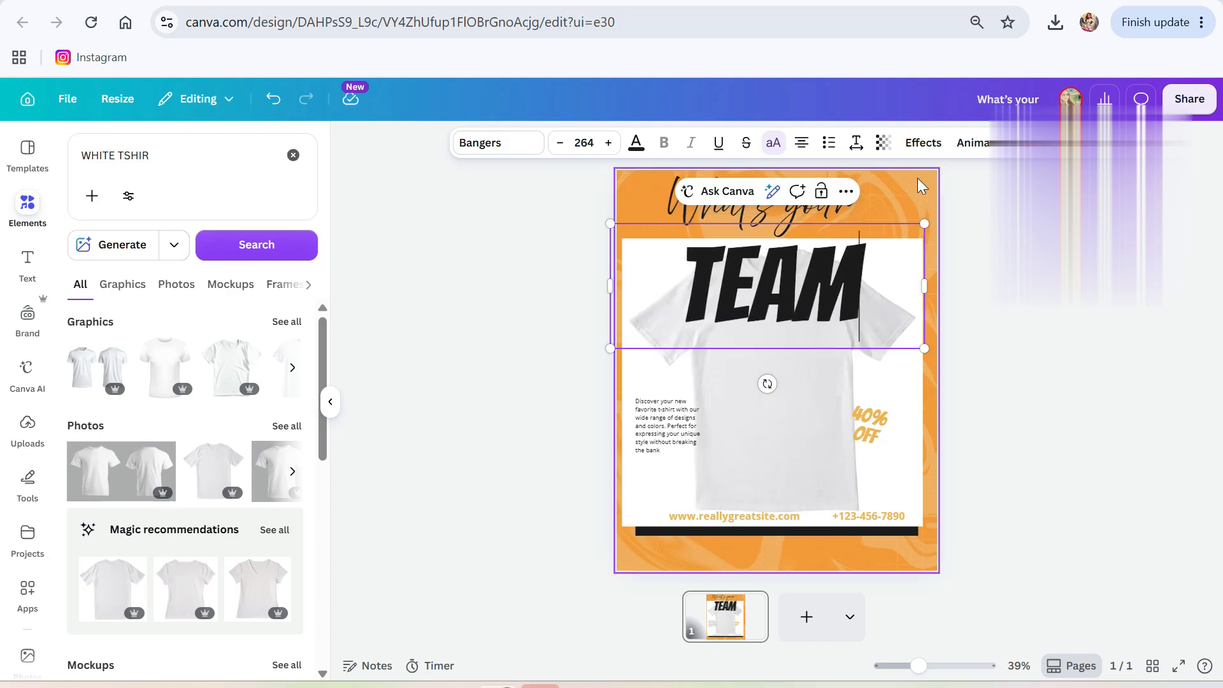
pyautogui.write('?')
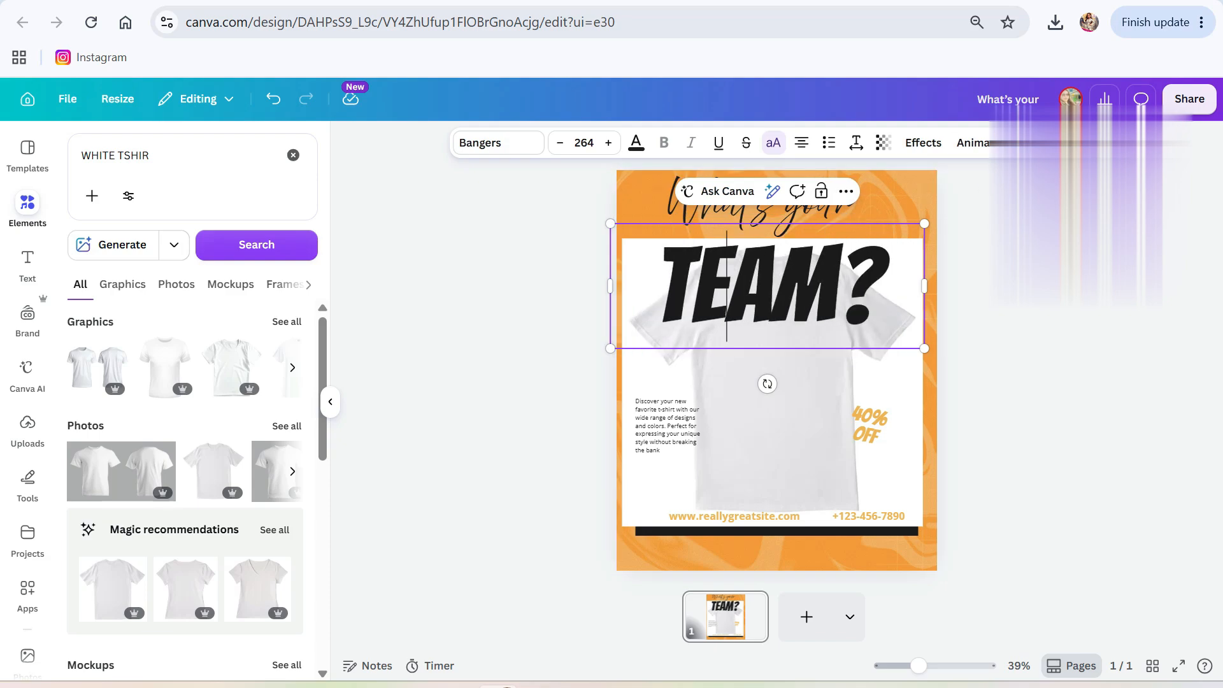
# Shrink the TEAM? heading to about half size and move it right, under 'What's your'.
pyautogui.moveTo(924, 348); pyautogui.dragTo(765, 285)
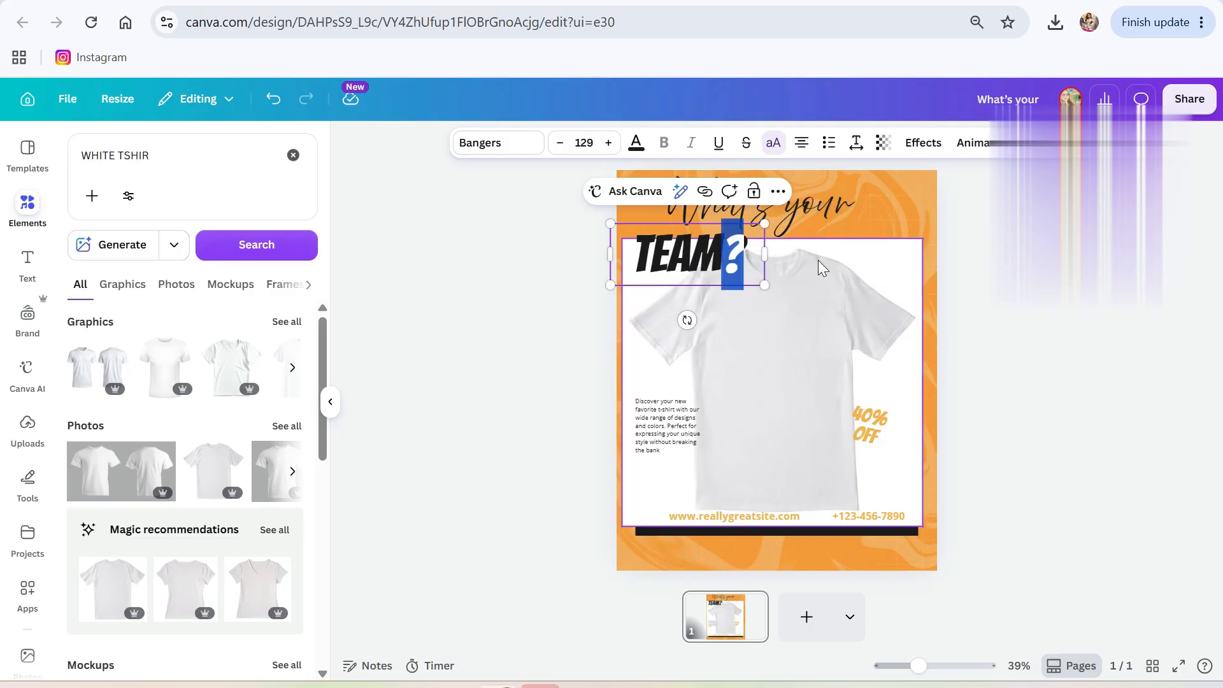
pyautogui.click(705, 256)
pyautogui.moveTo(705, 256); pyautogui.dragTo(842, 239)
pyautogui.hotkey('ctrl', 'z')
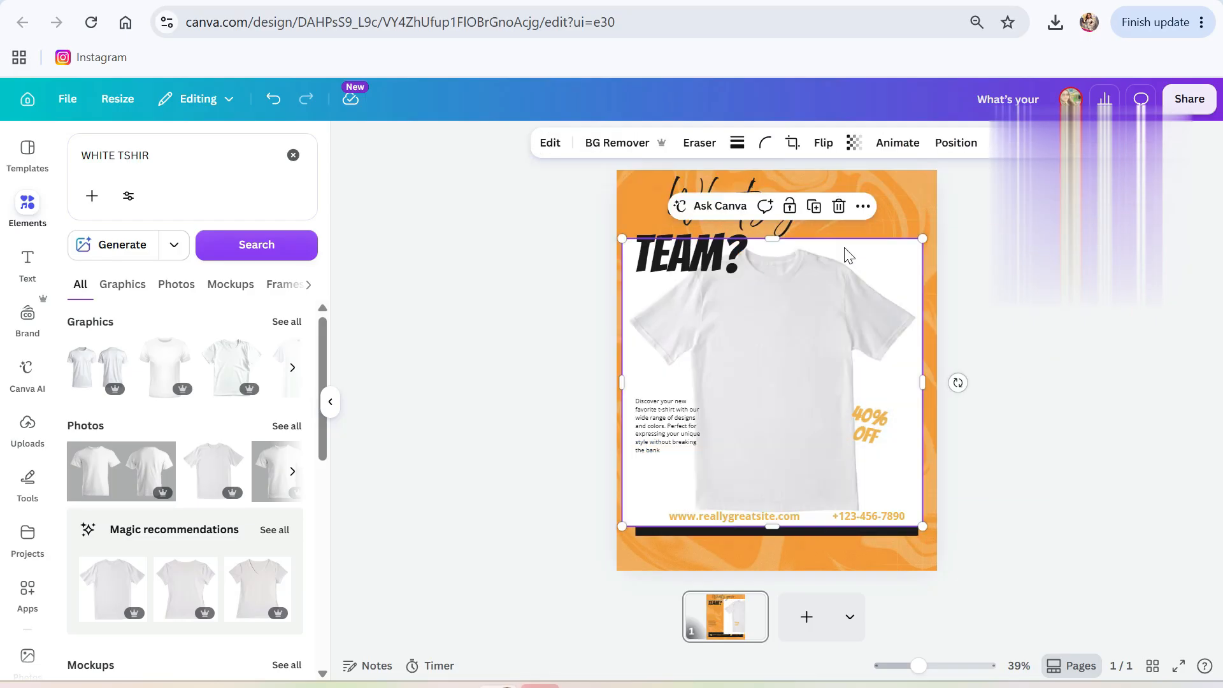
pyautogui.click(688, 259)
pyautogui.moveTo(688, 259); pyautogui.dragTo(846, 243)
# Remove the white T-shirt photo's background with BG Remover.
pyautogui.click(730, 216)
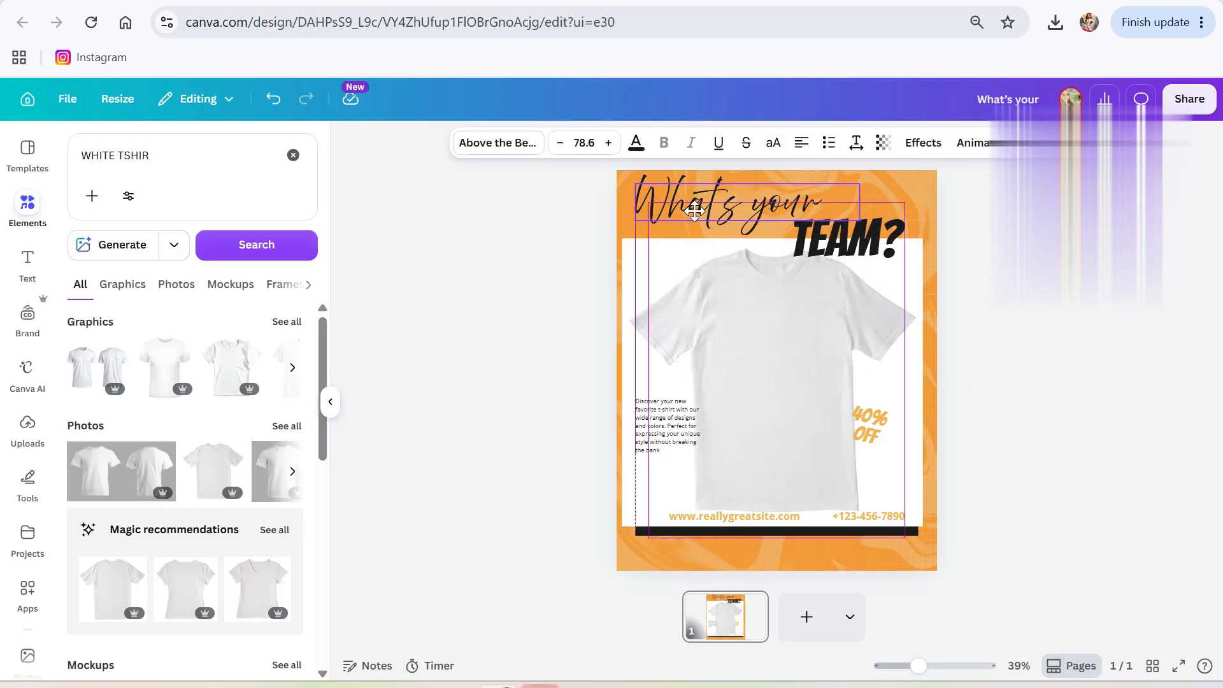
pyautogui.click(890, 247)
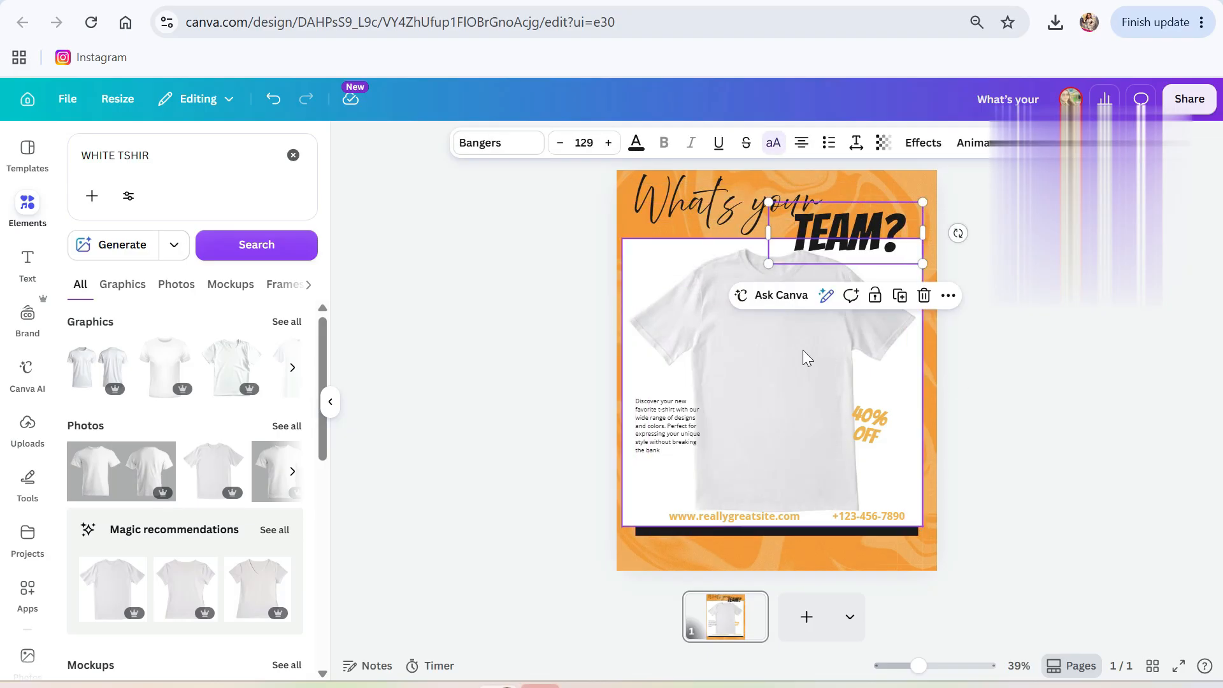
pyautogui.click(760, 363)
pyautogui.click(617, 143)
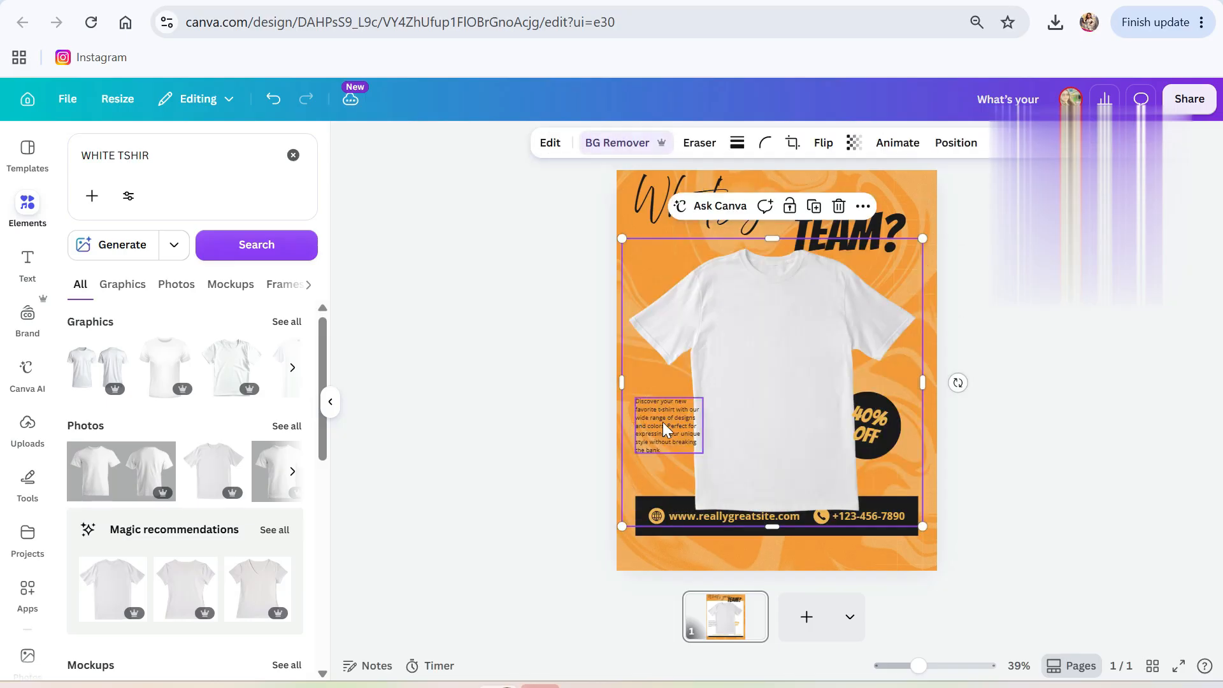
# Delete the description paragraph and the 40% OFF text.
pyautogui.click(662, 422)
pyautogui.press('Delete')
pyautogui.click(885, 429)
pyautogui.press('Delete')
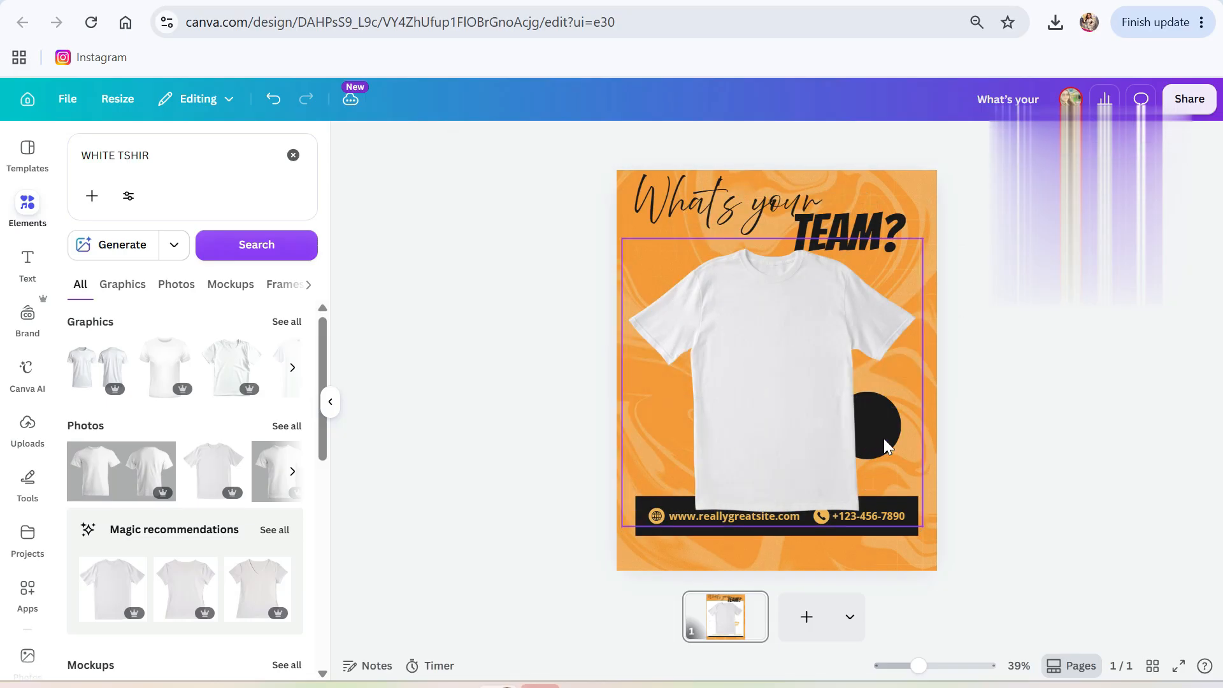
pyautogui.click(884, 438)
pyautogui.press('Delete')
pyautogui.hotkey('ctrl', 'z')
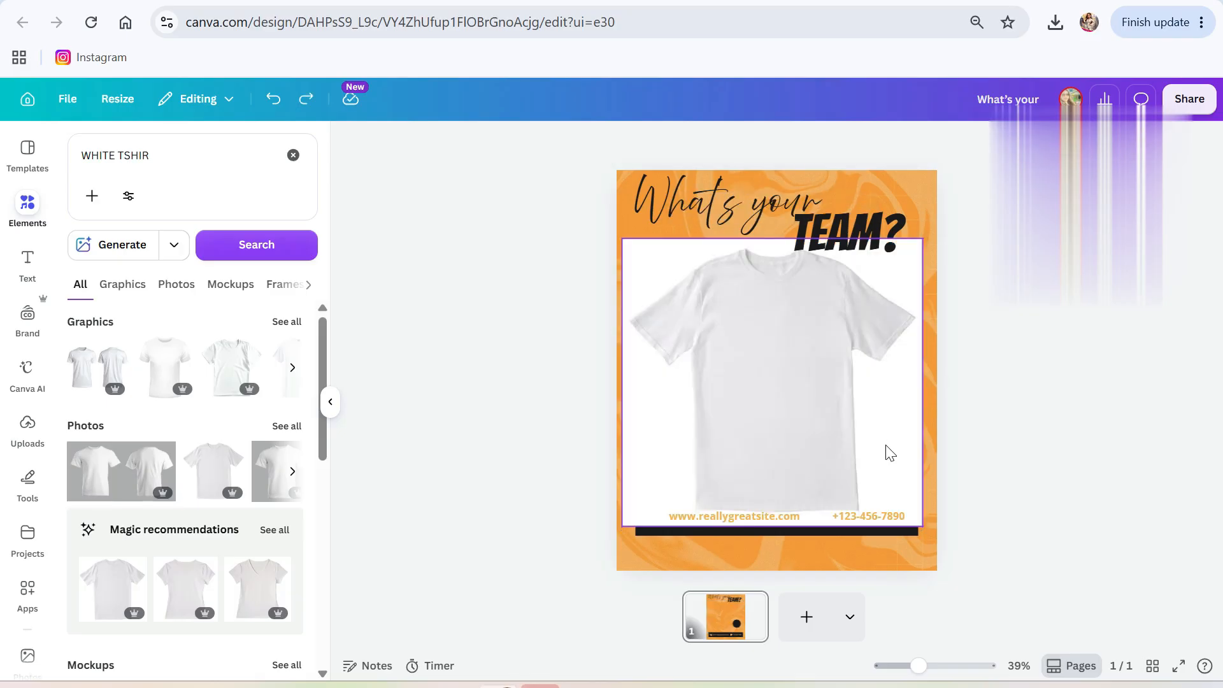
# Reapply background removal to the T-shirt and delete the black circle from Layers.
pyautogui.click(663, 487)
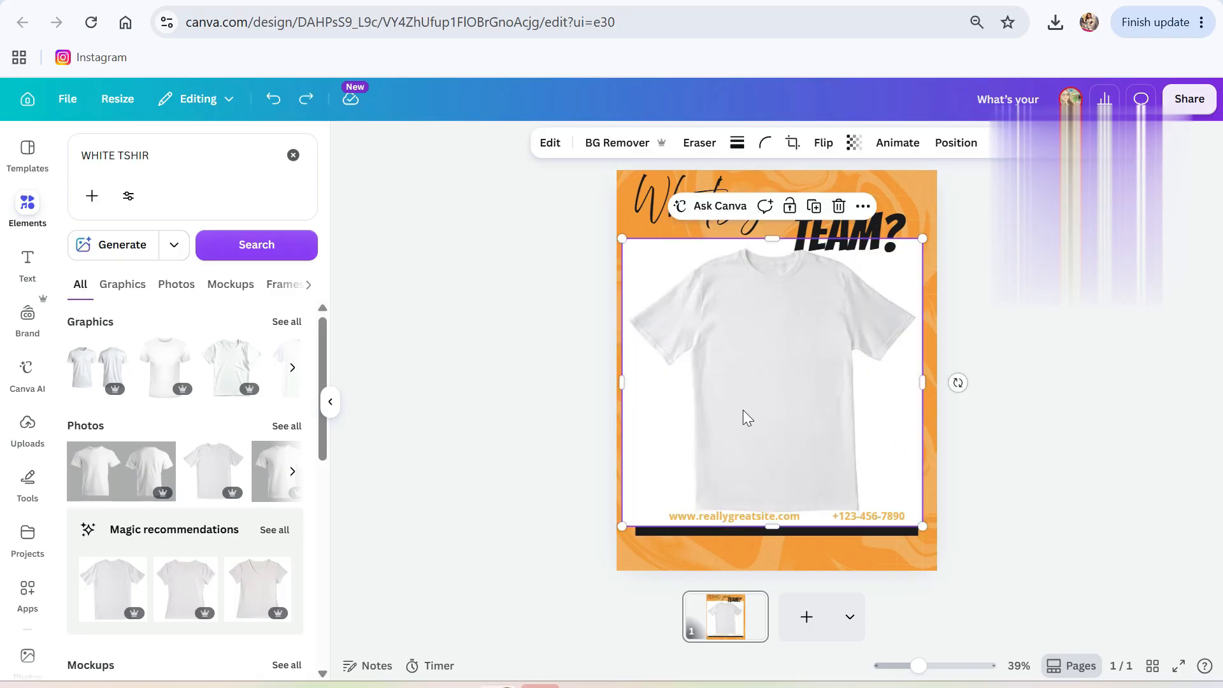
pyautogui.click(623, 148)
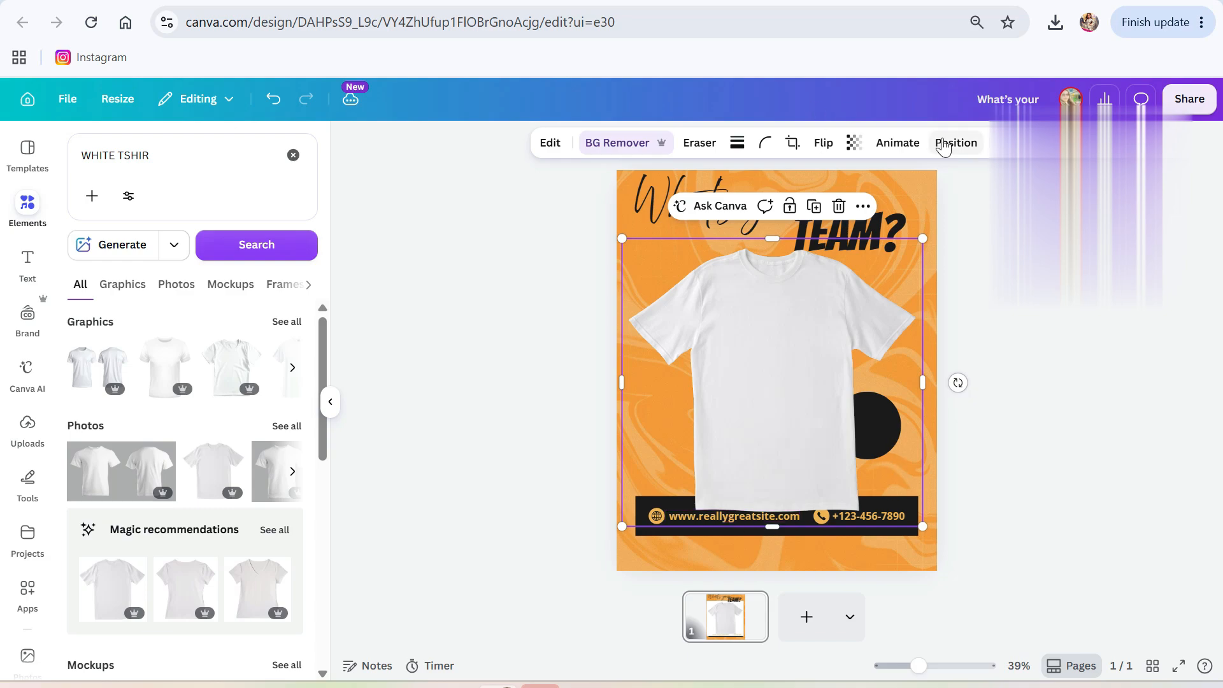
pyautogui.click(952, 142)
pyautogui.click(255, 182)
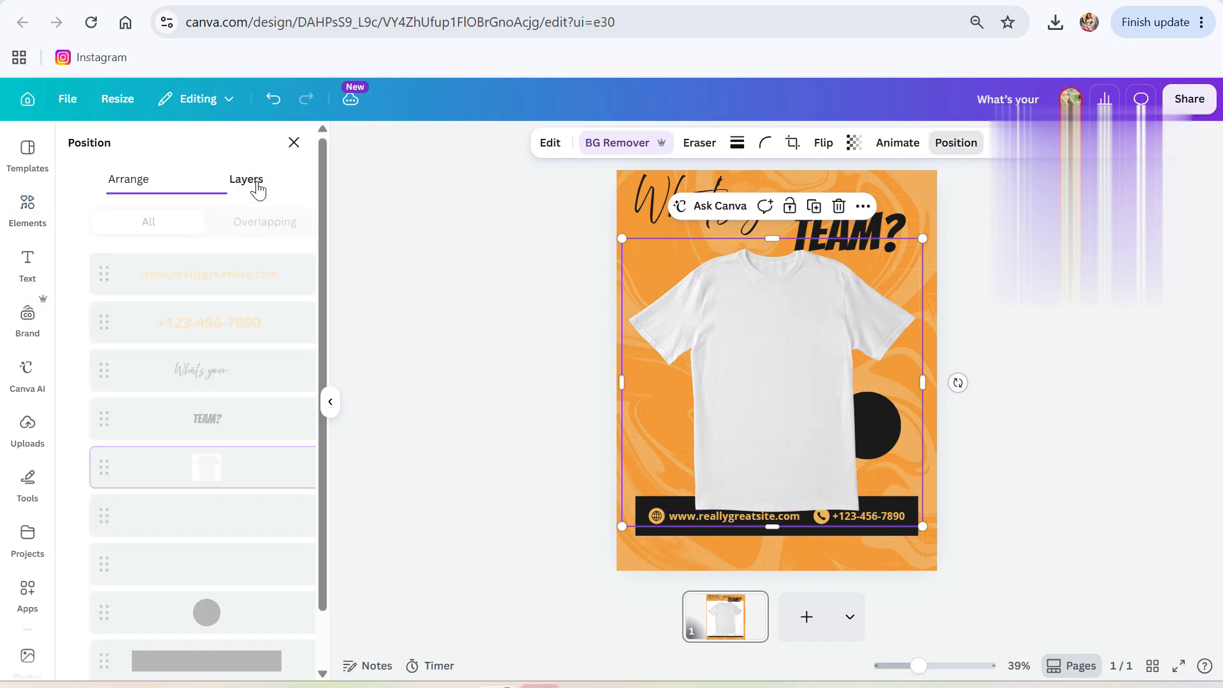
pyautogui.click(210, 615)
pyautogui.press('Delete')
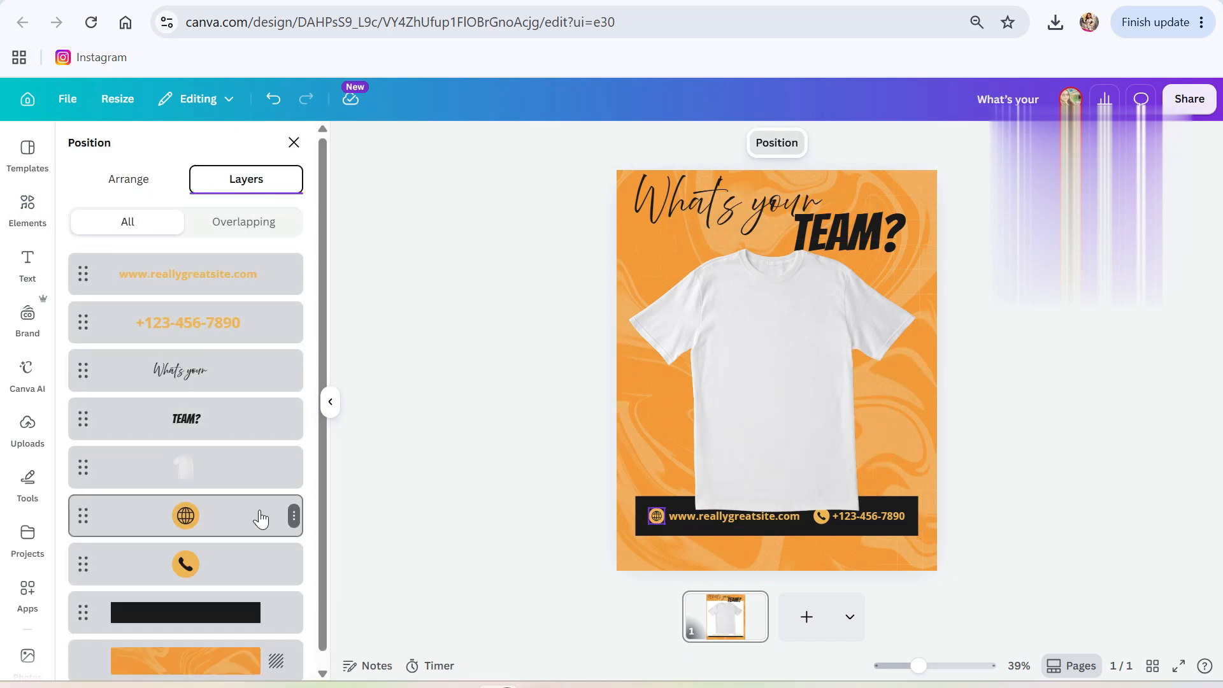
# Lower the contact bar, then enlarge the white T-shirt and centre it on the post.
pyautogui.click(767, 518)
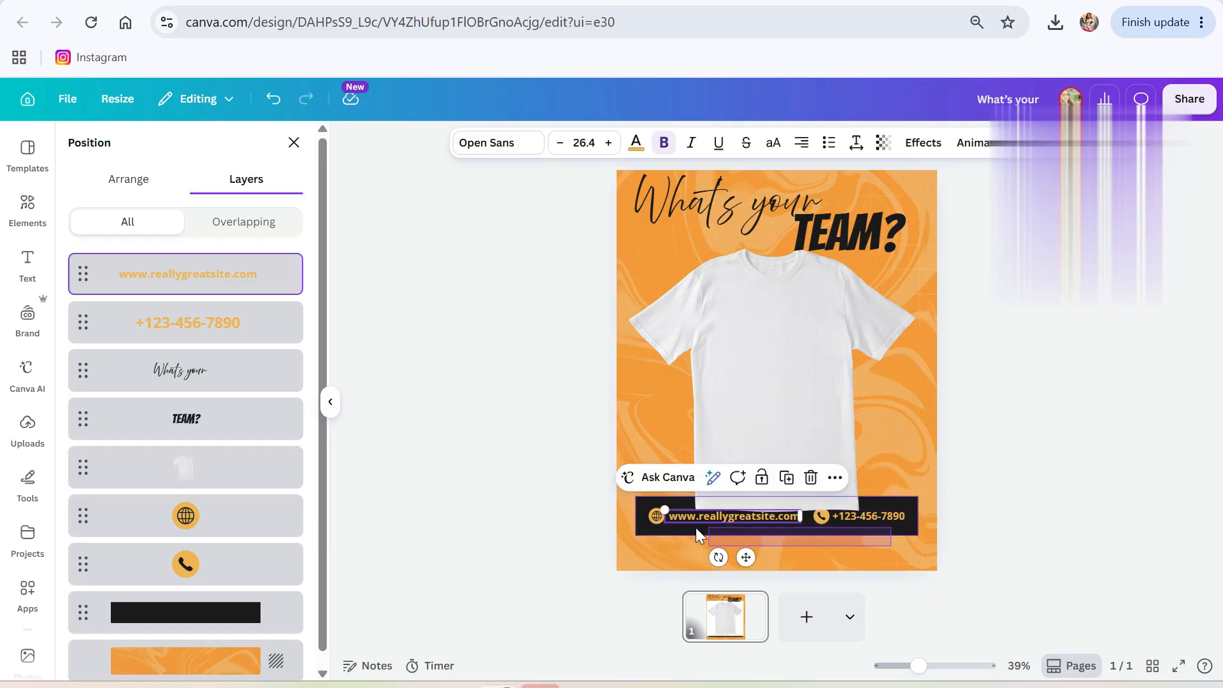
pyautogui.moveTo(641, 524); pyautogui.dragTo(718, 550)
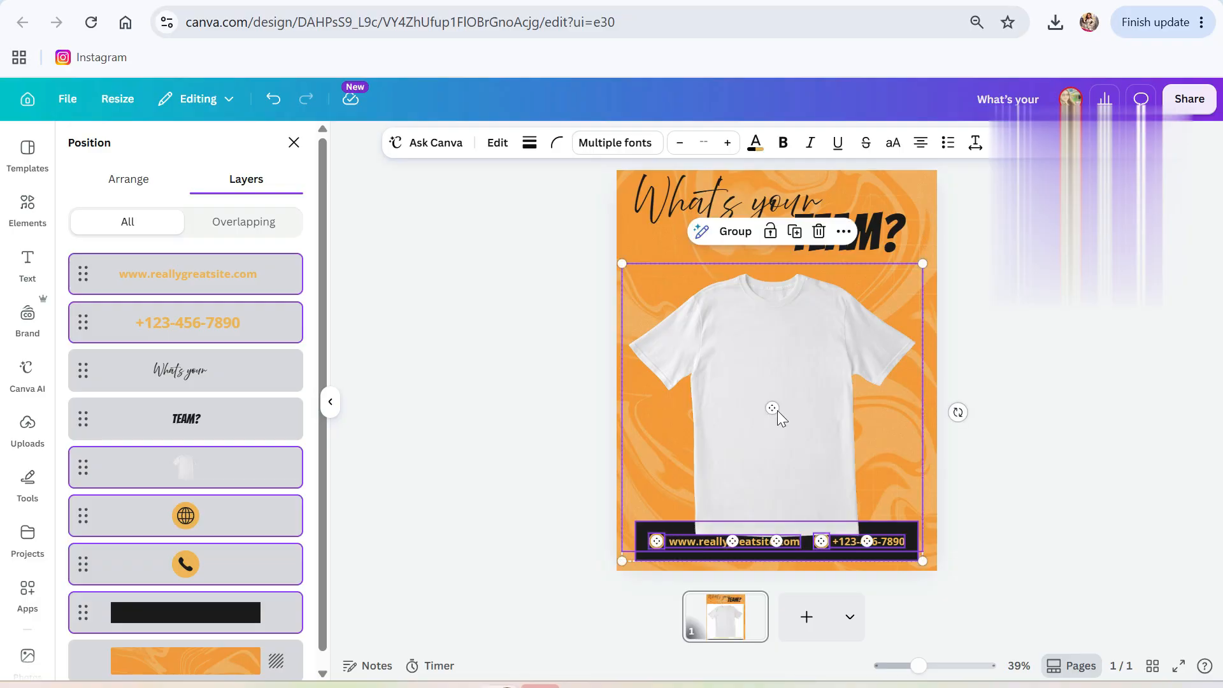
pyautogui.click(969, 355)
pyautogui.click(800, 356)
pyautogui.moveTo(783, 387); pyautogui.dragTo(780, 371)
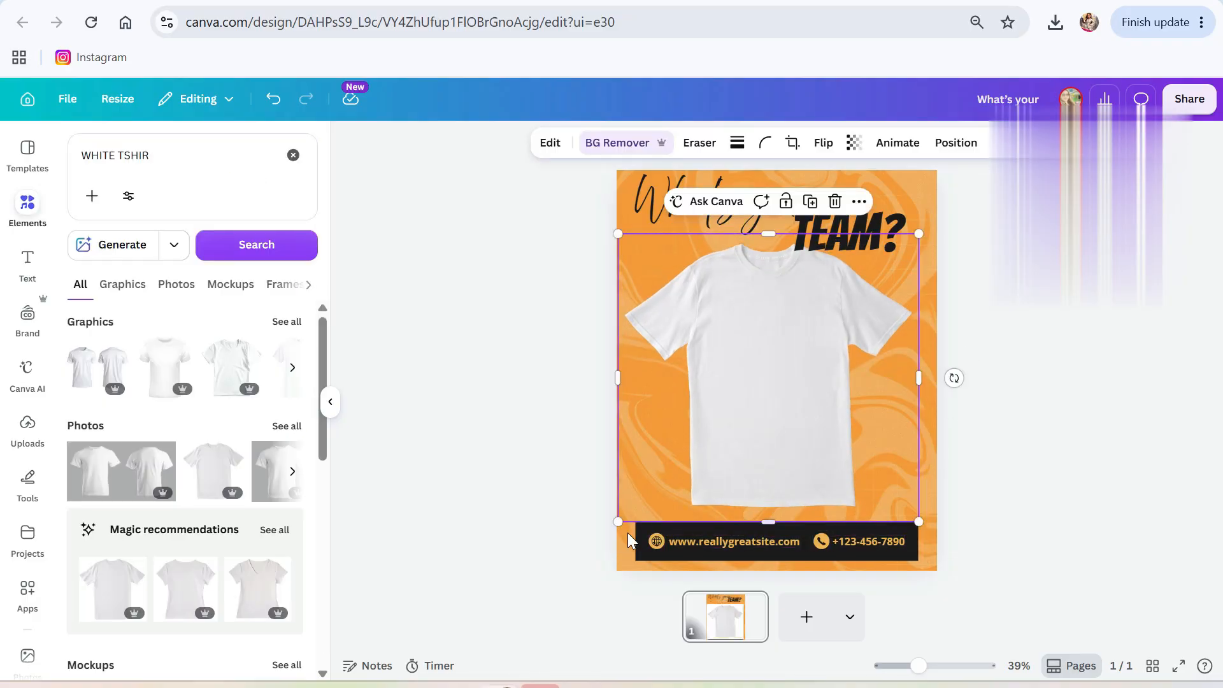
pyautogui.moveTo(585, 559); pyautogui.dragTo(537, 583)
pyautogui.moveTo(732, 423); pyautogui.dragTo(781, 394)
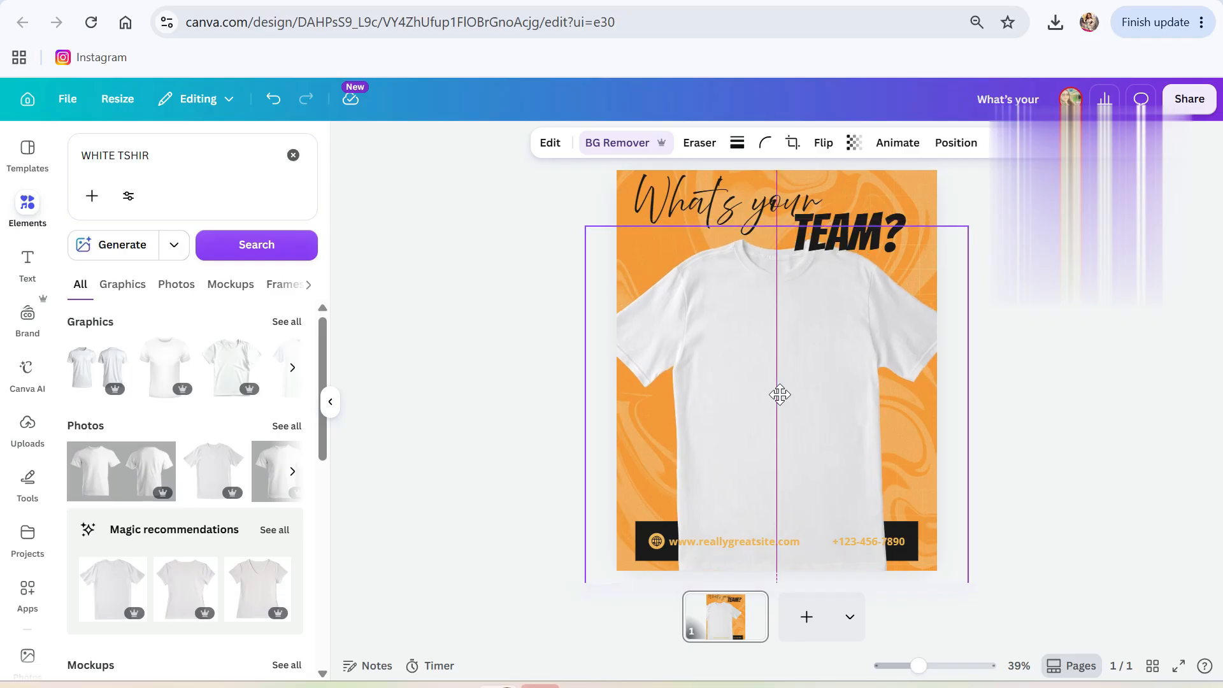
# Upload the SPAIN image file from the Downloads folder to Canva's uploads.
pyautogui.click(28, 427)
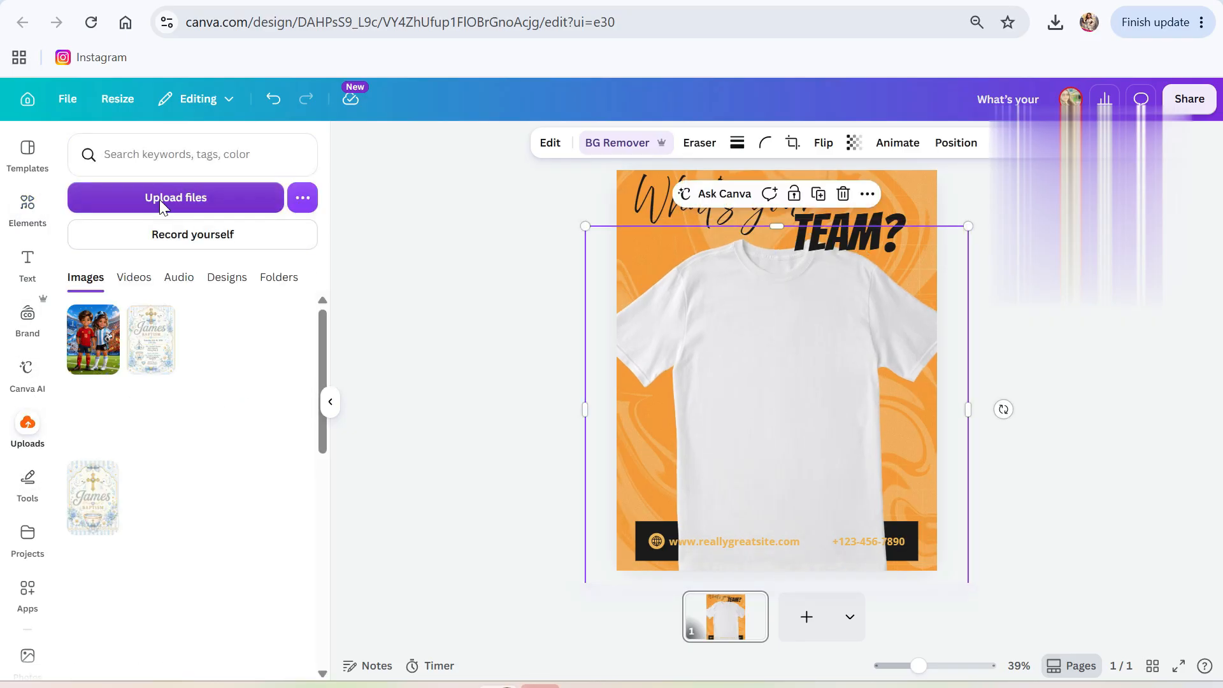
pyautogui.click(168, 197)
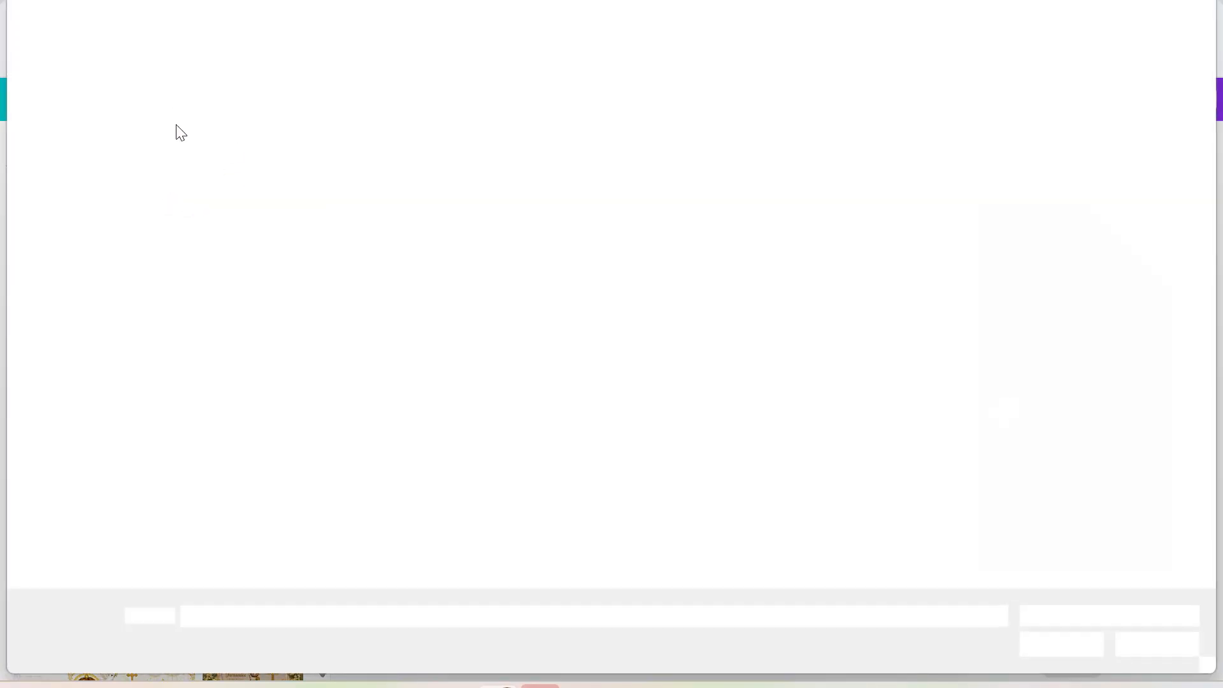
pyautogui.click(204, 121)
pyautogui.click(1064, 647)
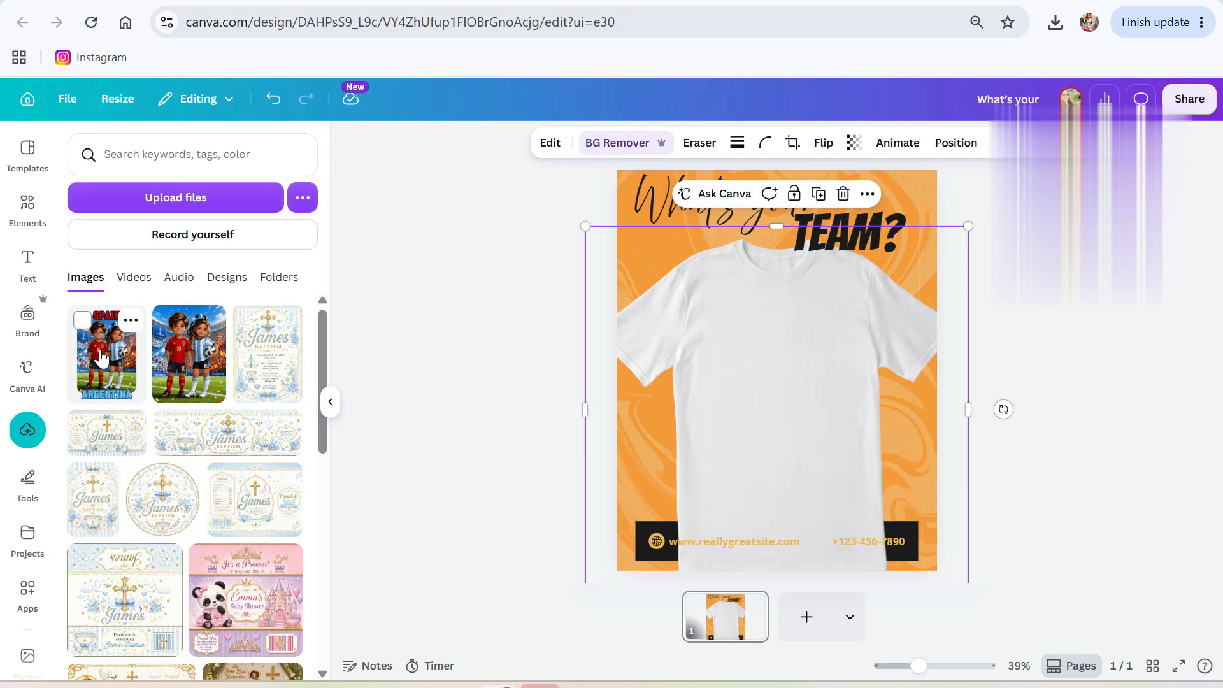
# Place the uploaded SPAIN/ARGENTINA image on the post without replacing the T-shirt.
pyautogui.moveTo(106, 356); pyautogui.dragTo(712, 368)
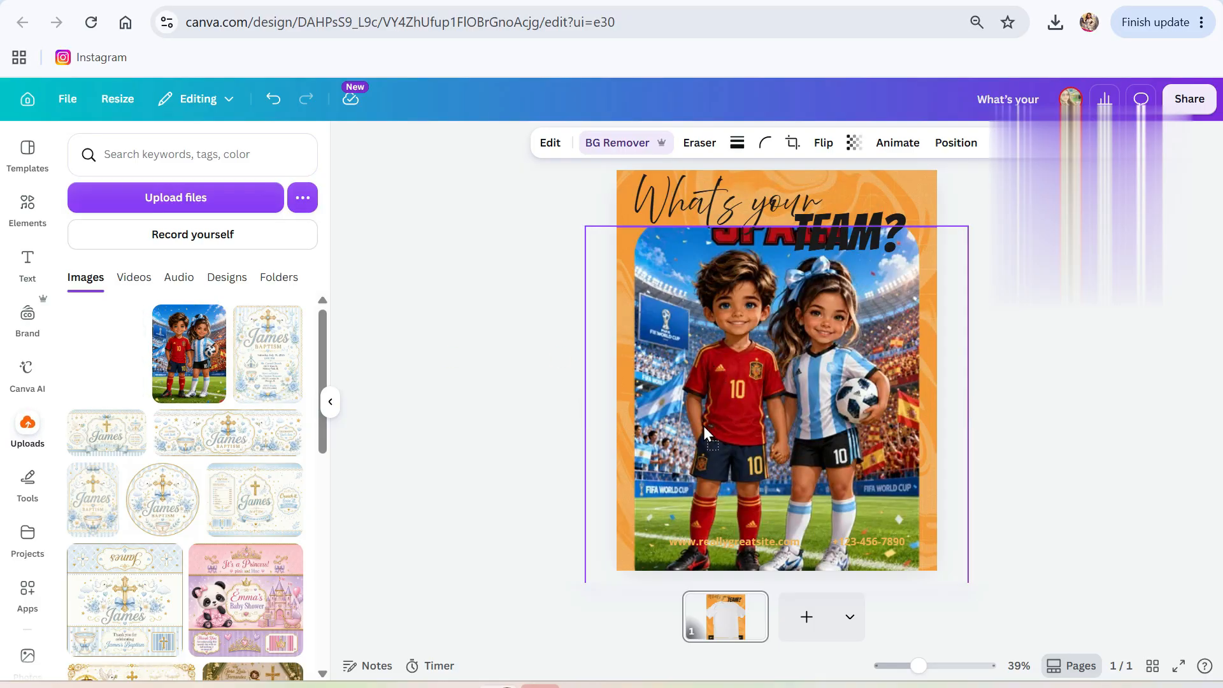
pyautogui.moveTo(705, 428); pyautogui.dragTo(703, 427)
pyautogui.hotkey('ctrl', 'z')
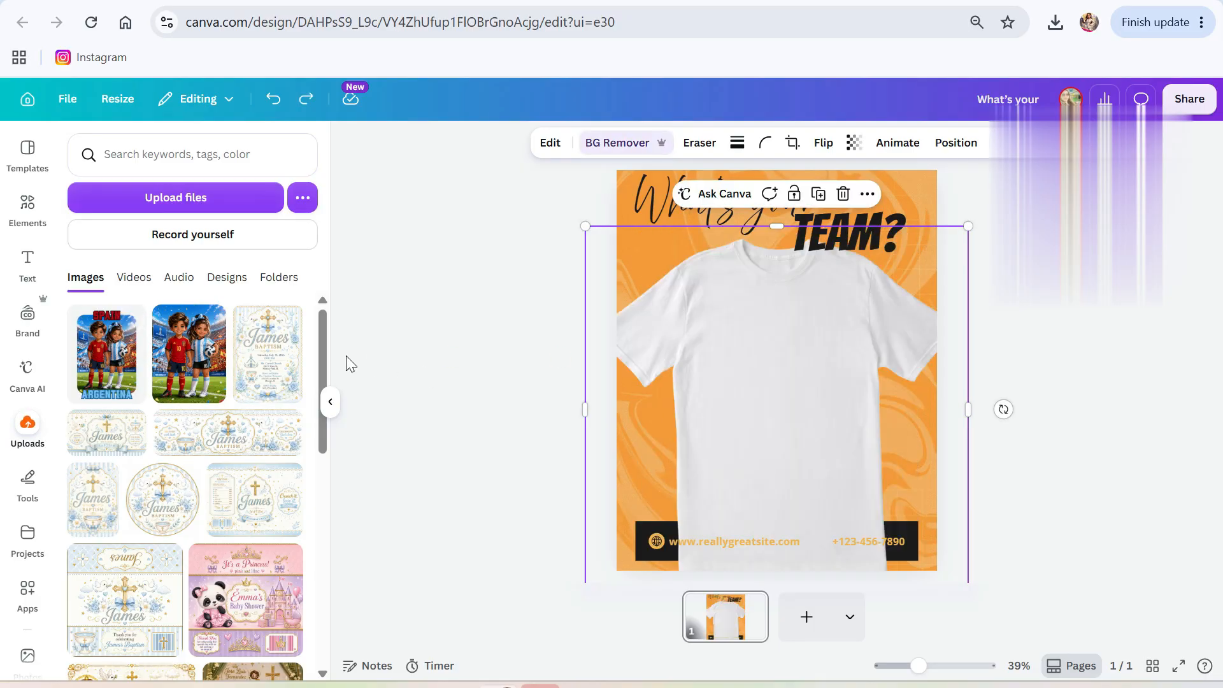
pyautogui.moveTo(114, 369); pyautogui.dragTo(707, 423)
pyautogui.moveTo(587, 406); pyautogui.dragTo(644, 205)
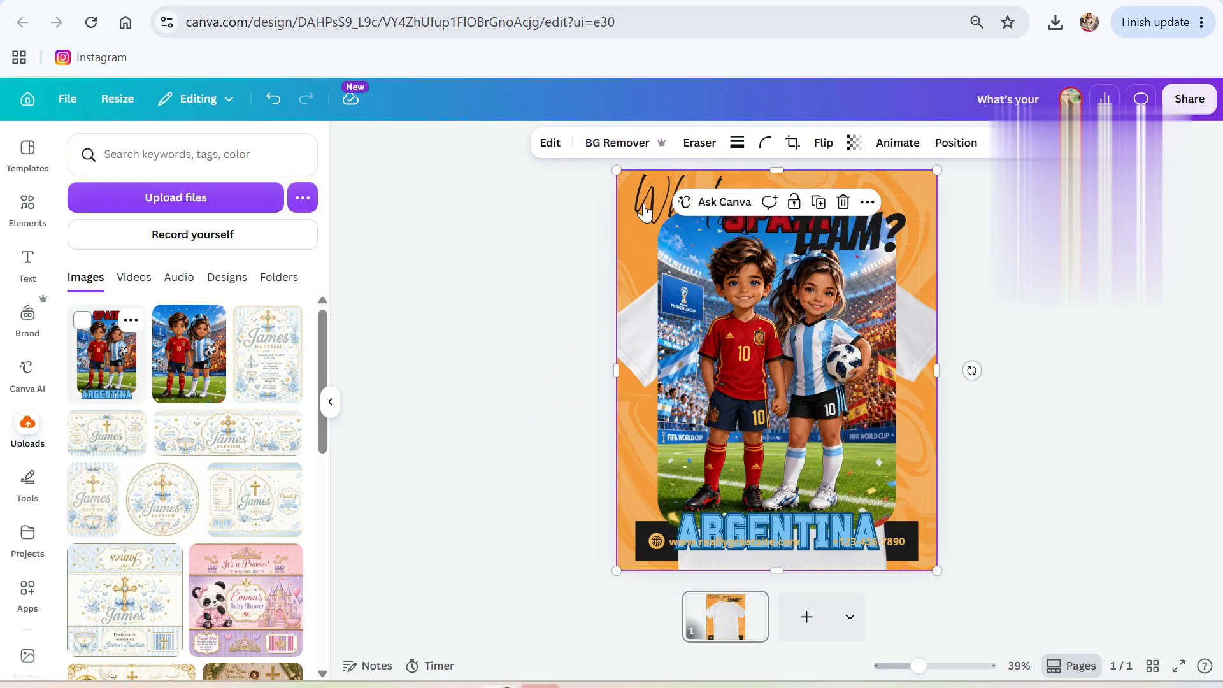
# Shrink the SPAIN/ARGENTINA image and centre it on the T-shirt's chest.
pyautogui.moveTo(616, 170); pyautogui.dragTo(795, 390)
pyautogui.moveTo(875, 482); pyautogui.dragTo(790, 393)
pyautogui.moveTo(720, 312); pyautogui.dragTo(732, 336)
pyautogui.moveTo(785, 403); pyautogui.dragTo(789, 384)
pyautogui.moveTo(785, 386); pyautogui.dragTo(779, 380)
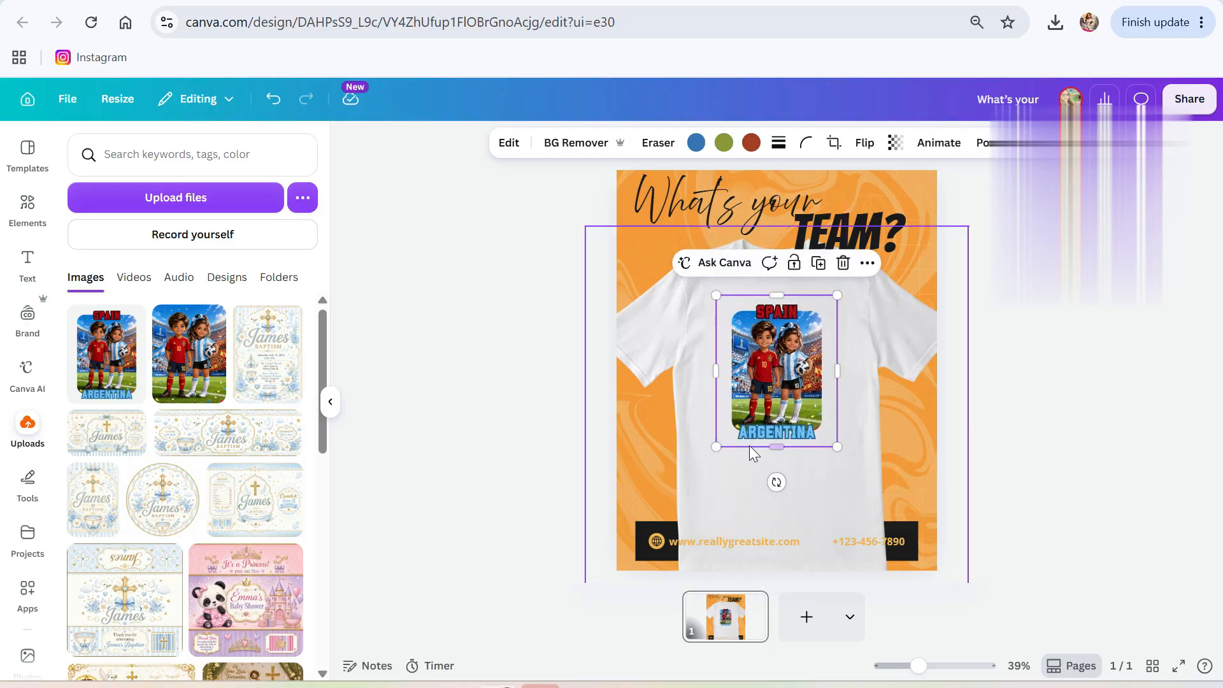
# Delete the website and phone number texts, restoring the accidentally deleted T-shirt.
pyautogui.click(748, 536)
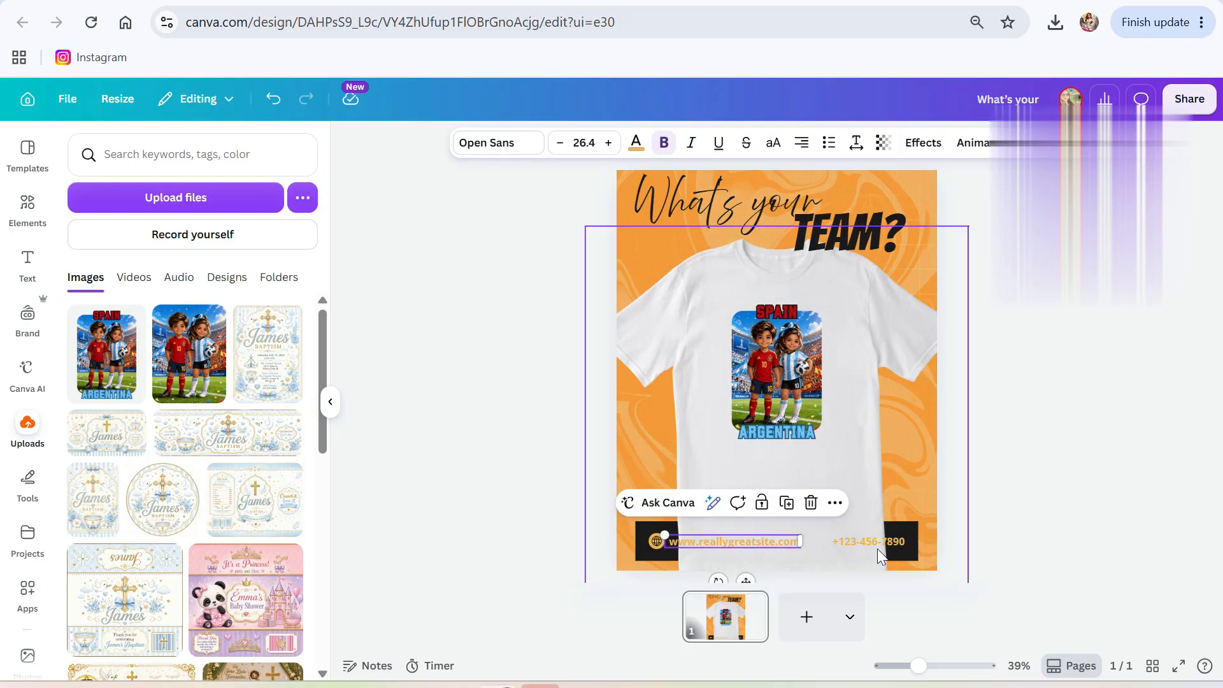
pyautogui.press('Delete')
pyautogui.click(862, 539)
pyautogui.press('Delete')
pyautogui.press('Delete')
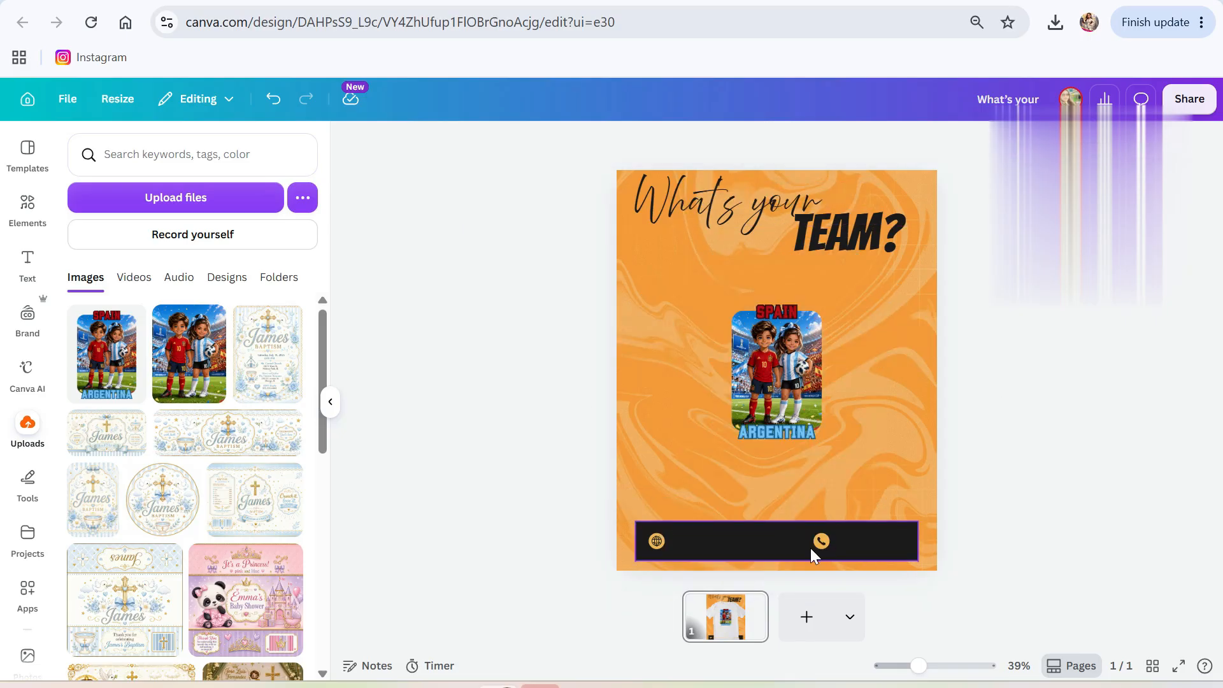
pyautogui.hotkey('ctrl', 'z')
pyautogui.click(656, 546)
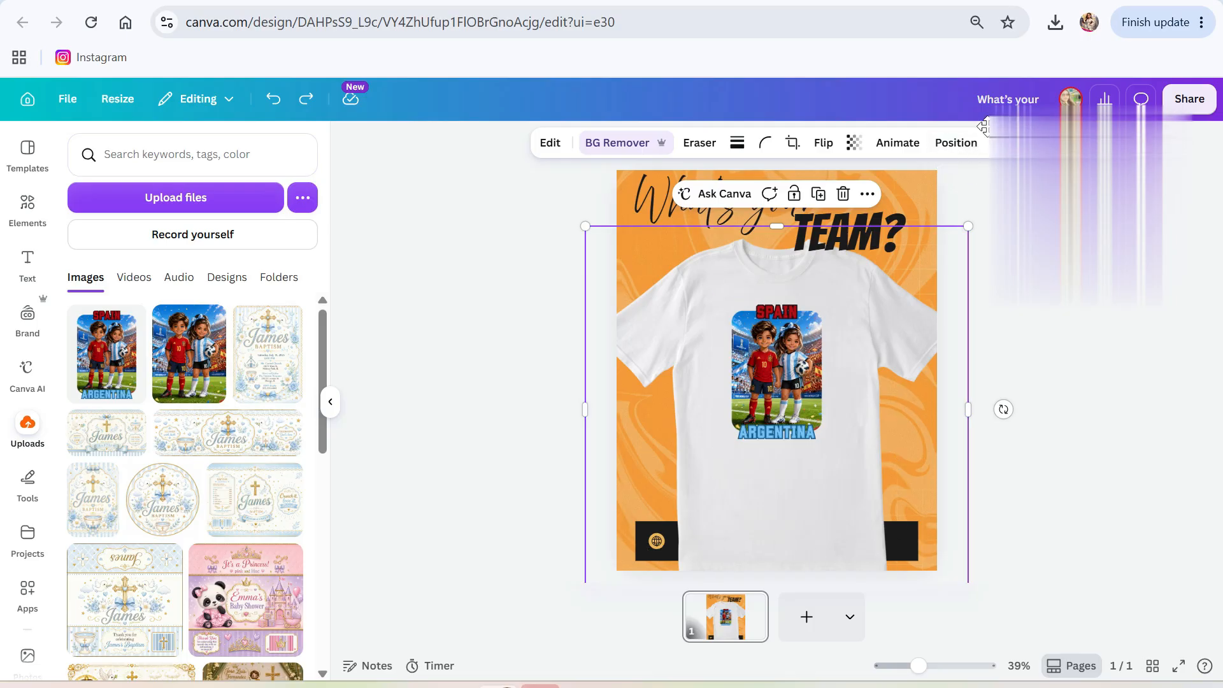
# Delete the black contact bar and its phone and globe icons using the Layers list.
pyautogui.click(956, 144)
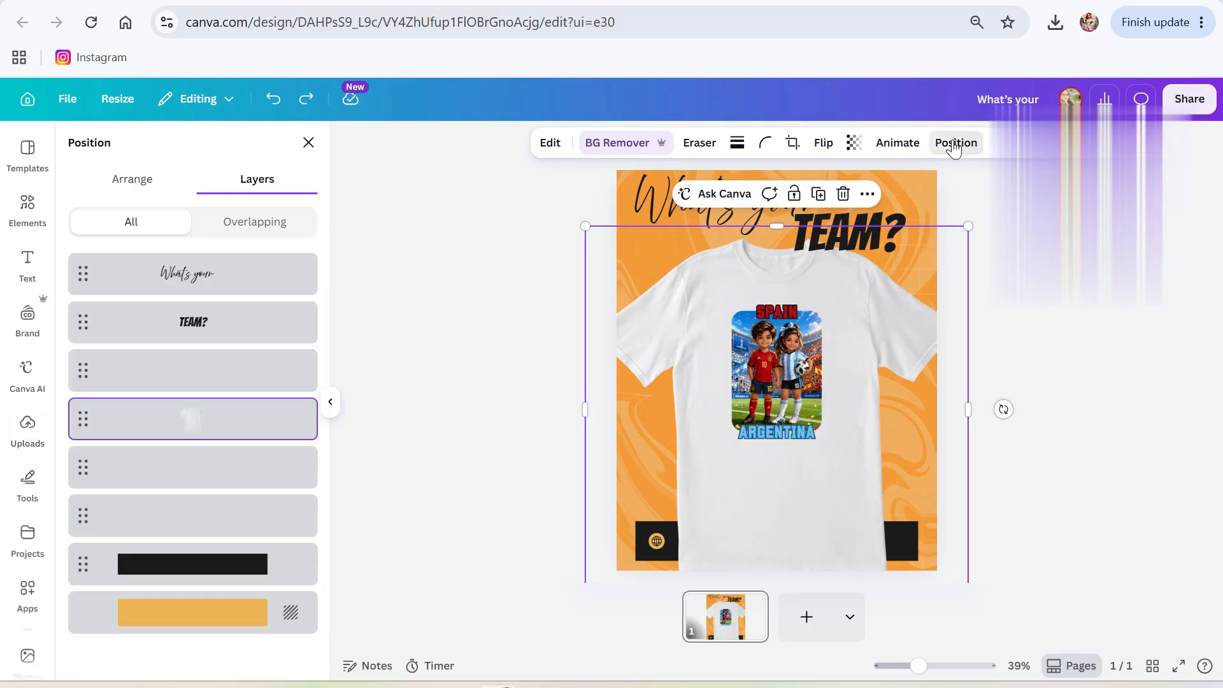
pyautogui.click(232, 576)
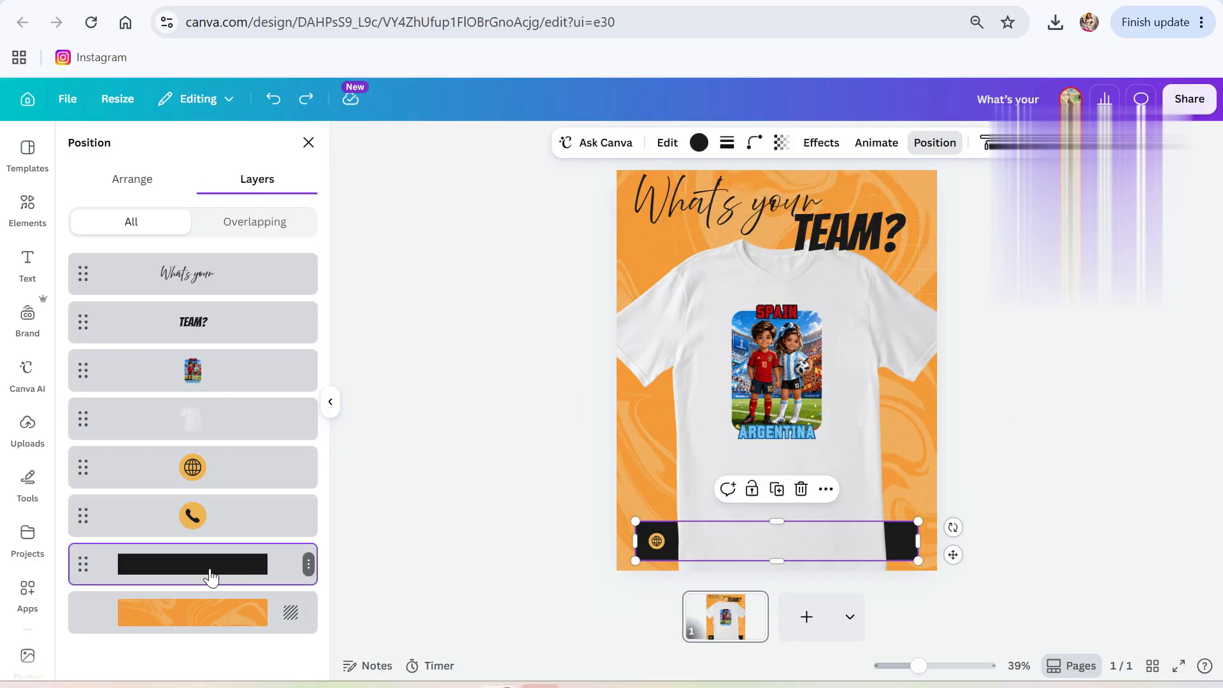
pyautogui.press('Delete')
pyautogui.click(211, 519)
pyautogui.press('Delete')
pyautogui.click(197, 472)
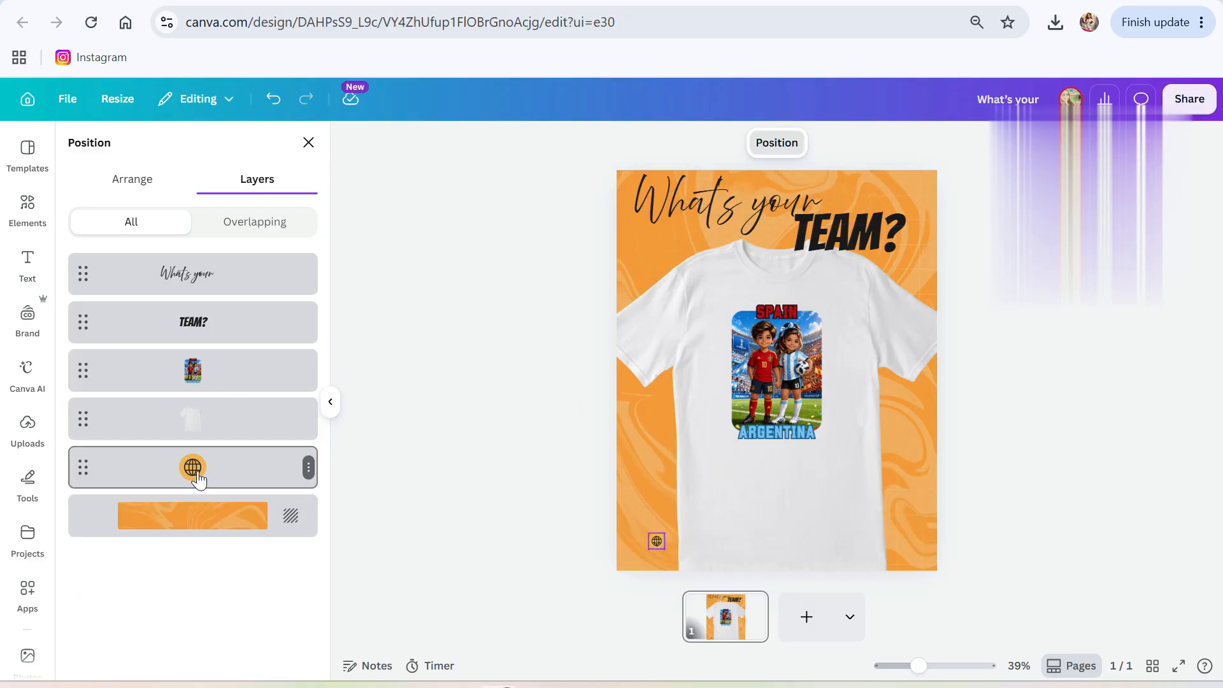
pyautogui.press('Delete')
pyautogui.click(814, 488)
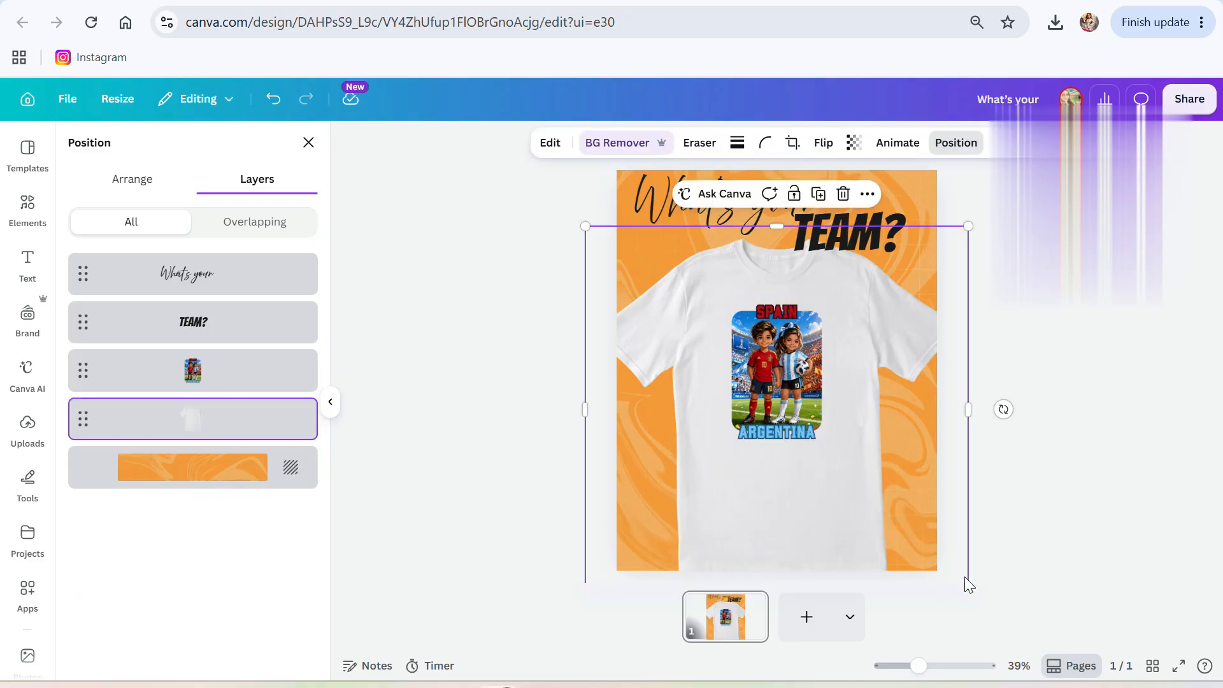
# Enlarge the SPAIN/ARGENTINA print and centre it on the T-shirt chest, checking it zoomed in.
pyautogui.click(789, 410)
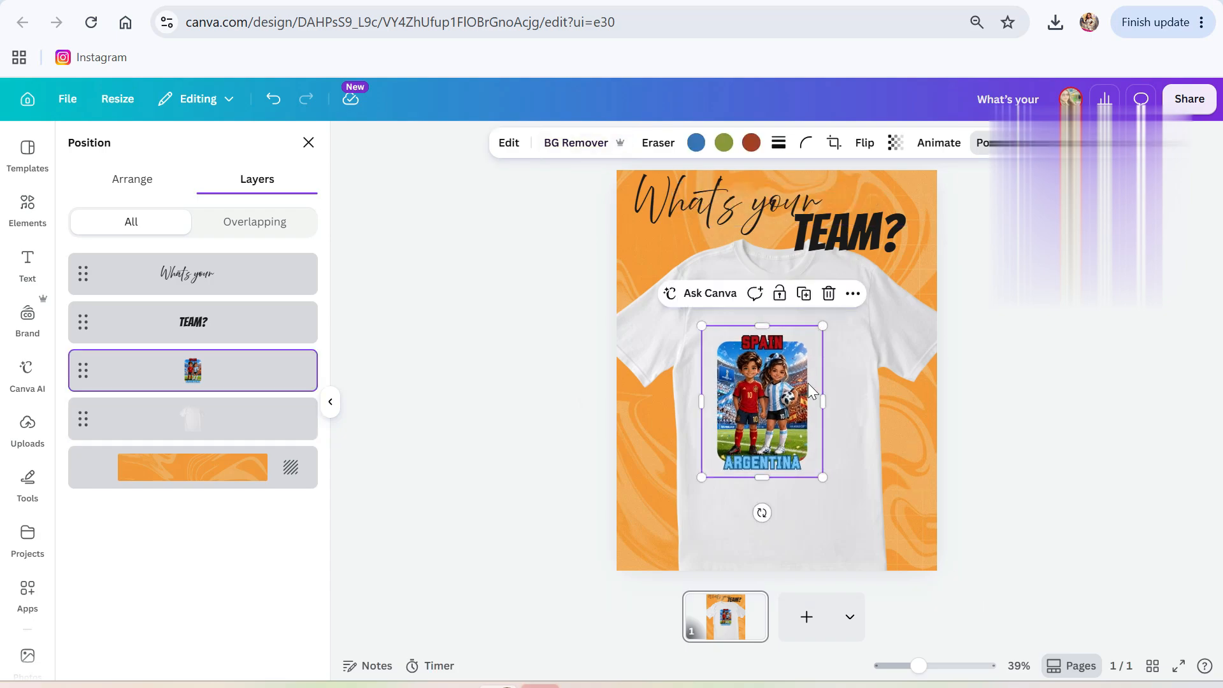
pyautogui.moveTo(838, 297); pyautogui.dragTo(850, 308)
pyautogui.moveTo(775, 406); pyautogui.dragTo(783, 406)
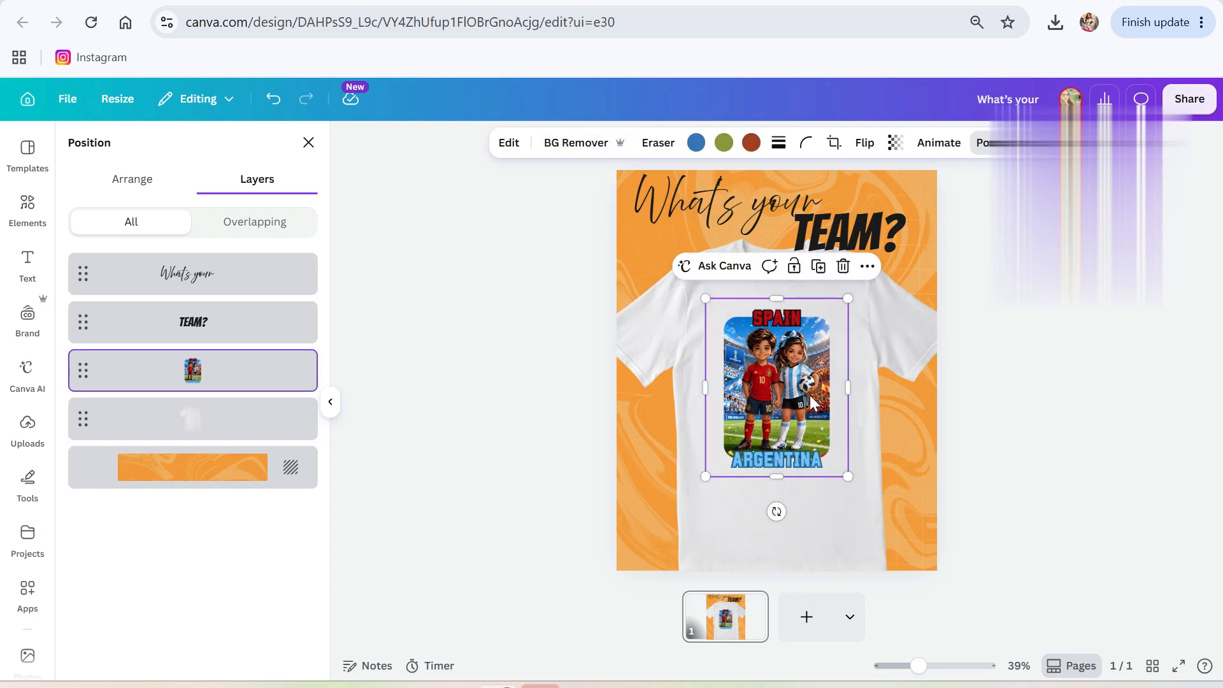
pyautogui.moveTo(925, 669); pyautogui.dragTo(954, 666)
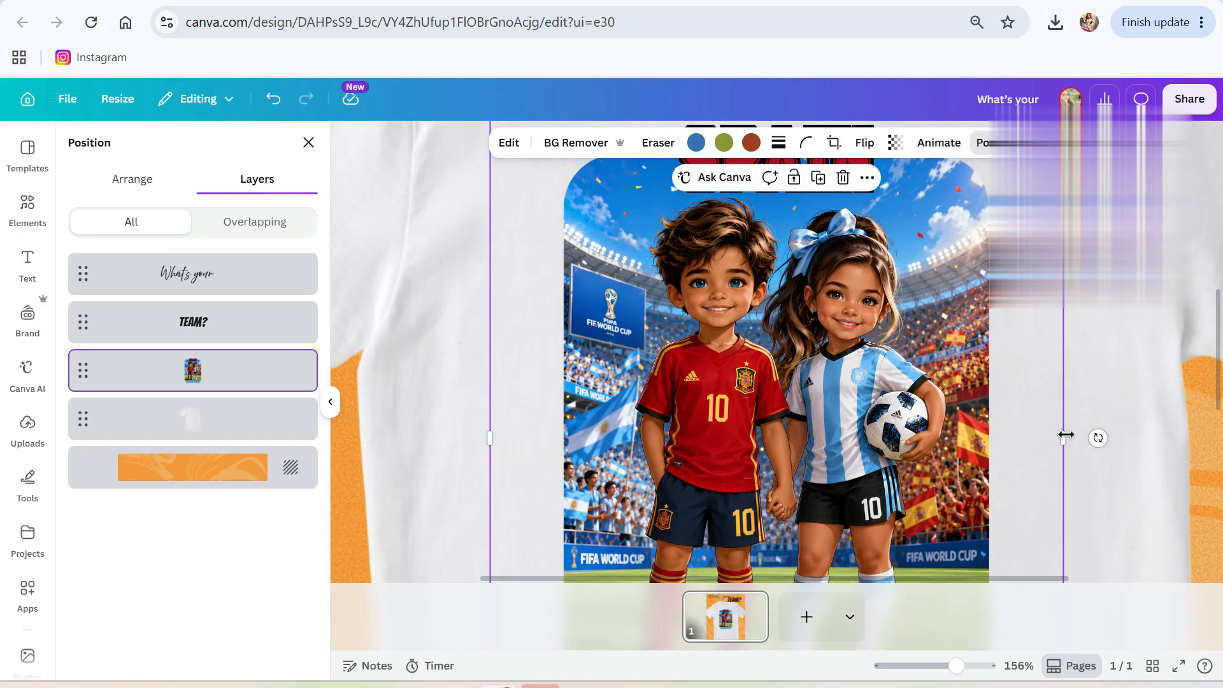
pyautogui.scroll(3, 774, 426)
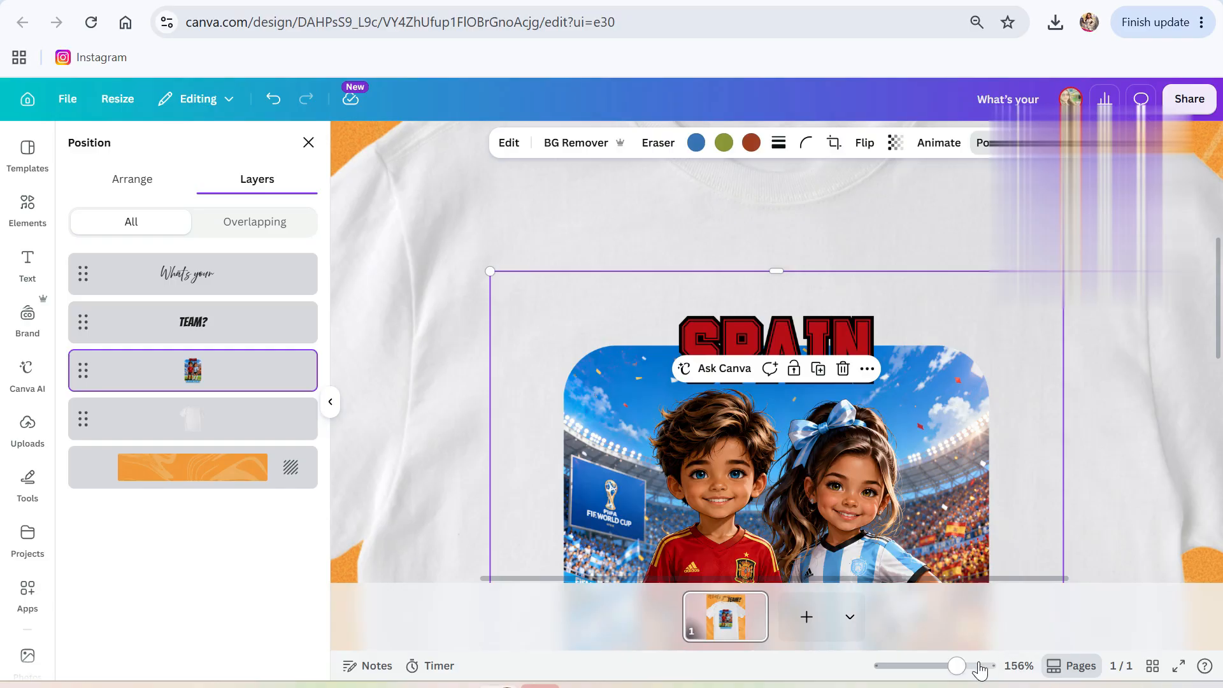
pyautogui.moveTo(955, 666); pyautogui.dragTo(928, 647)
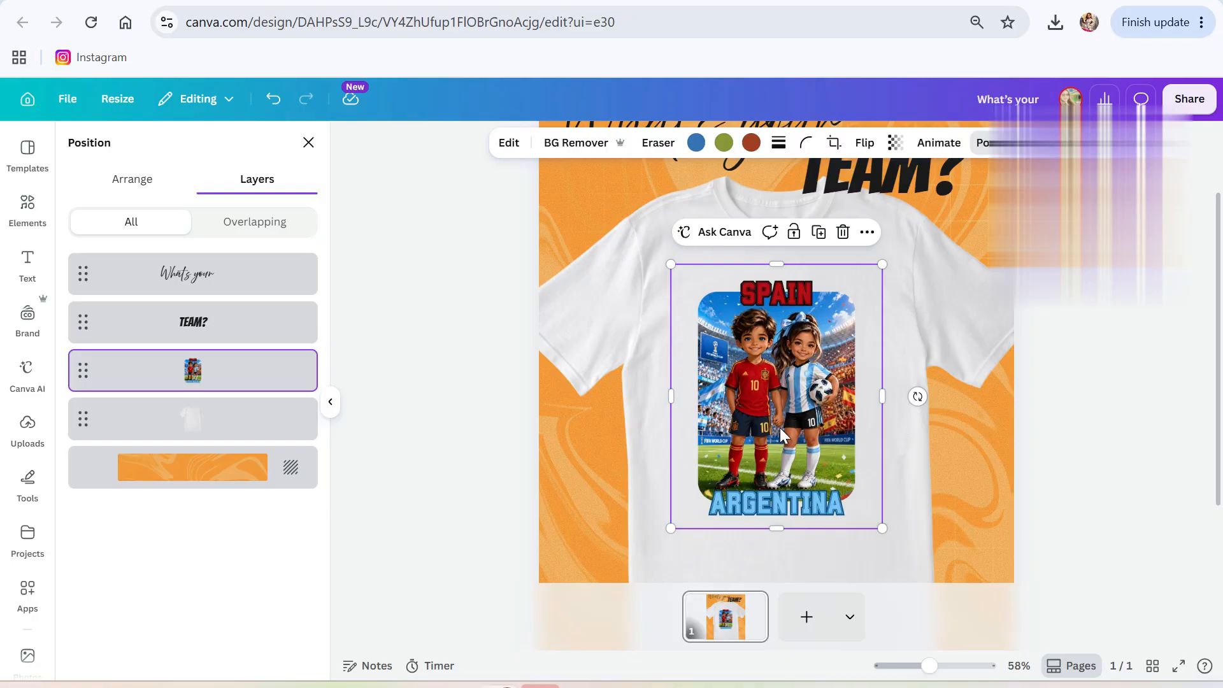
pyautogui.moveTo(782, 426); pyautogui.dragTo(788, 424)
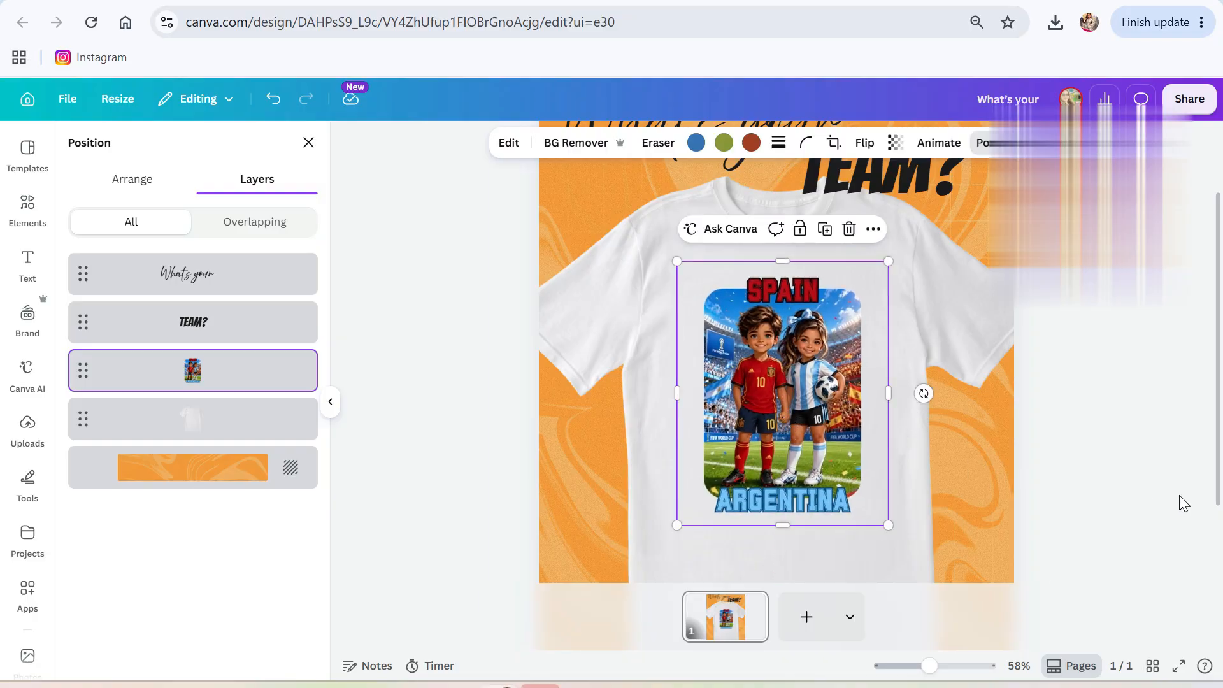
pyautogui.click(1179, 495)
pyautogui.click(985, 506)
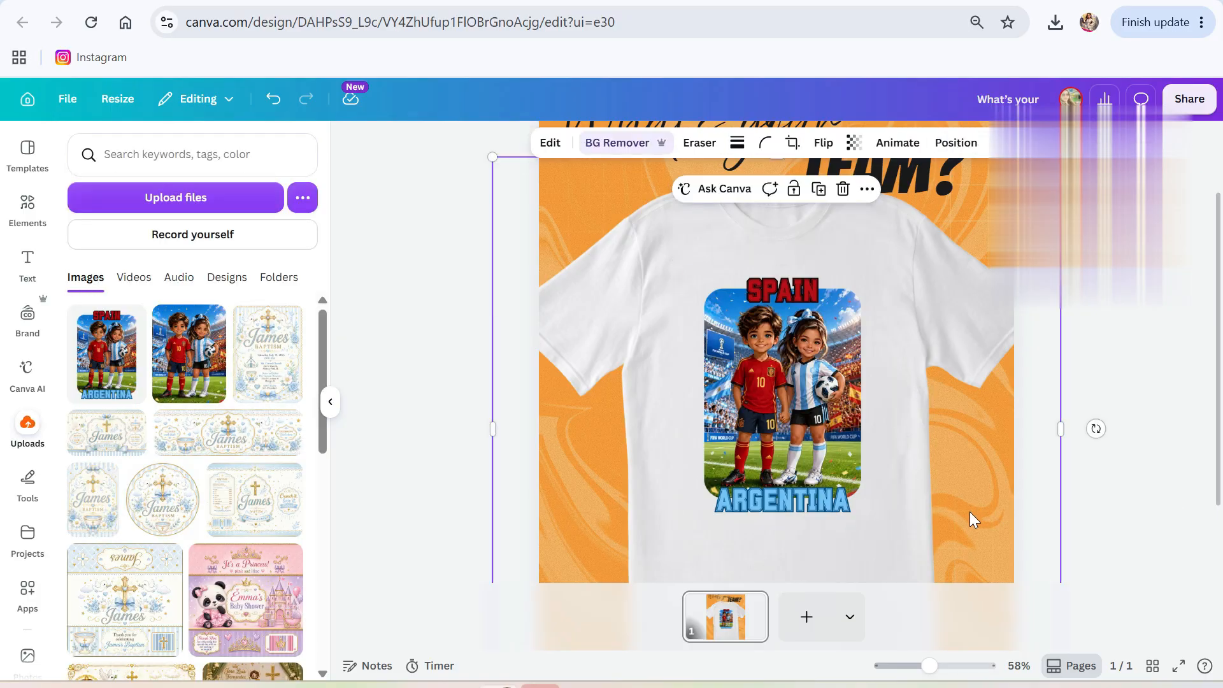